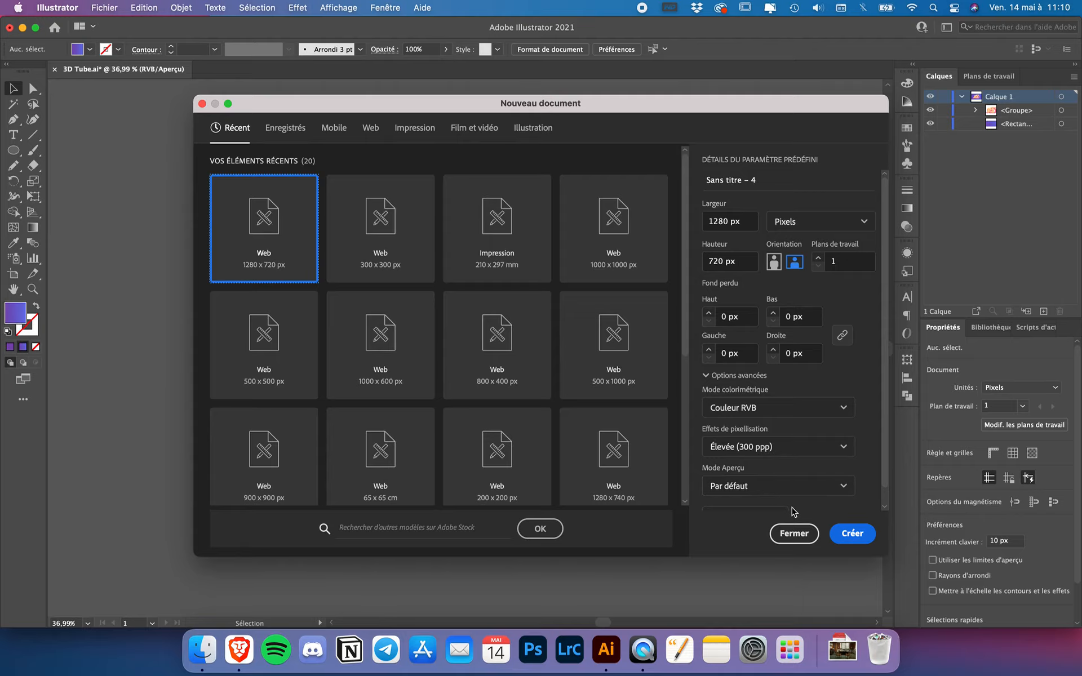
- Create a 1280 × 720 px web document and place a 50 × 50 px circle in the artboard's upper-left area
{"action": "left_click", "coordinate": [853, 534]}
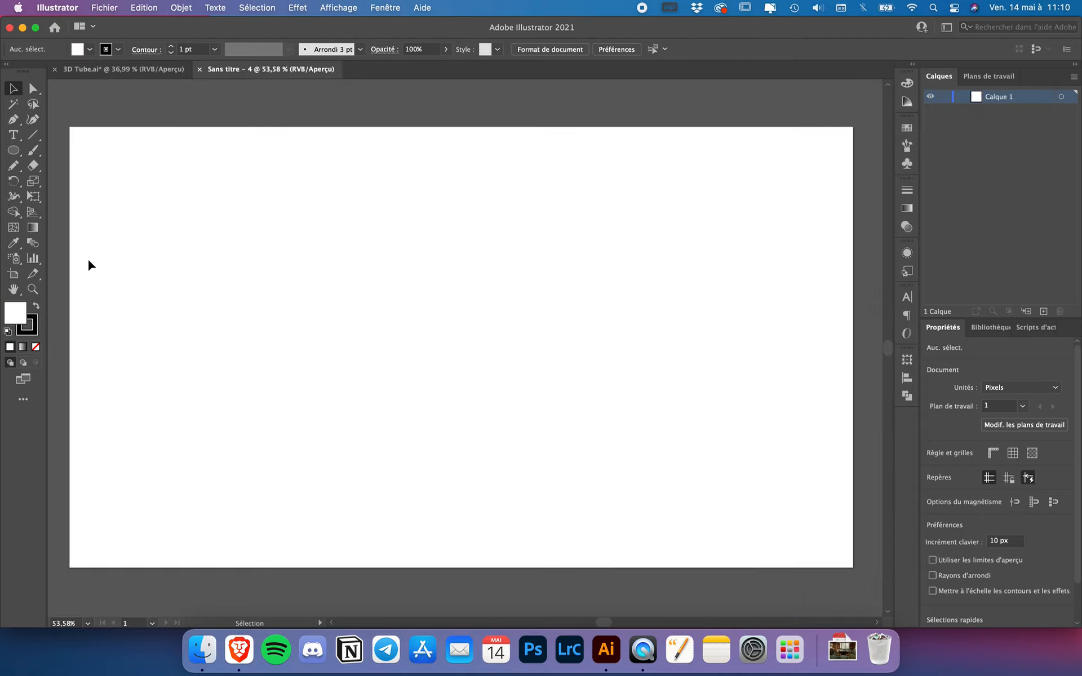
{"action": "scroll", "coordinate": [87, 258], "scroll_direction": "down", "scroll_amount": 1}
{"action": "left_click_drag", "start_coordinate": [16, 151], "coordinate": [68, 181]}
{"action": "left_click", "coordinate": [268, 252]}
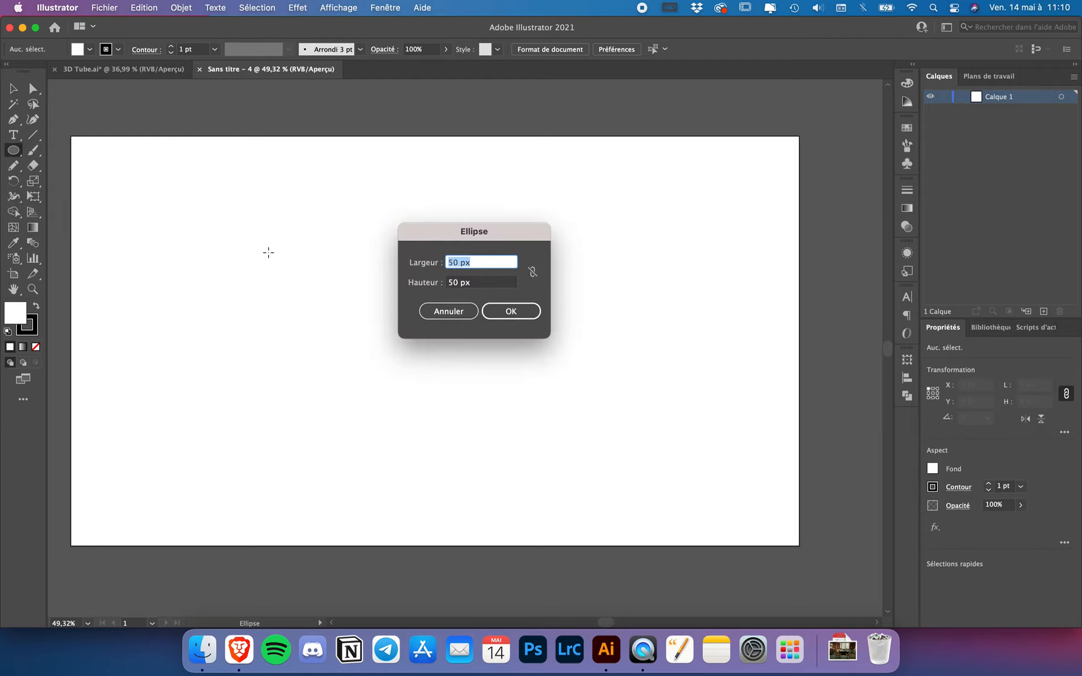
{"action": "left_click", "coordinate": [497, 282]}
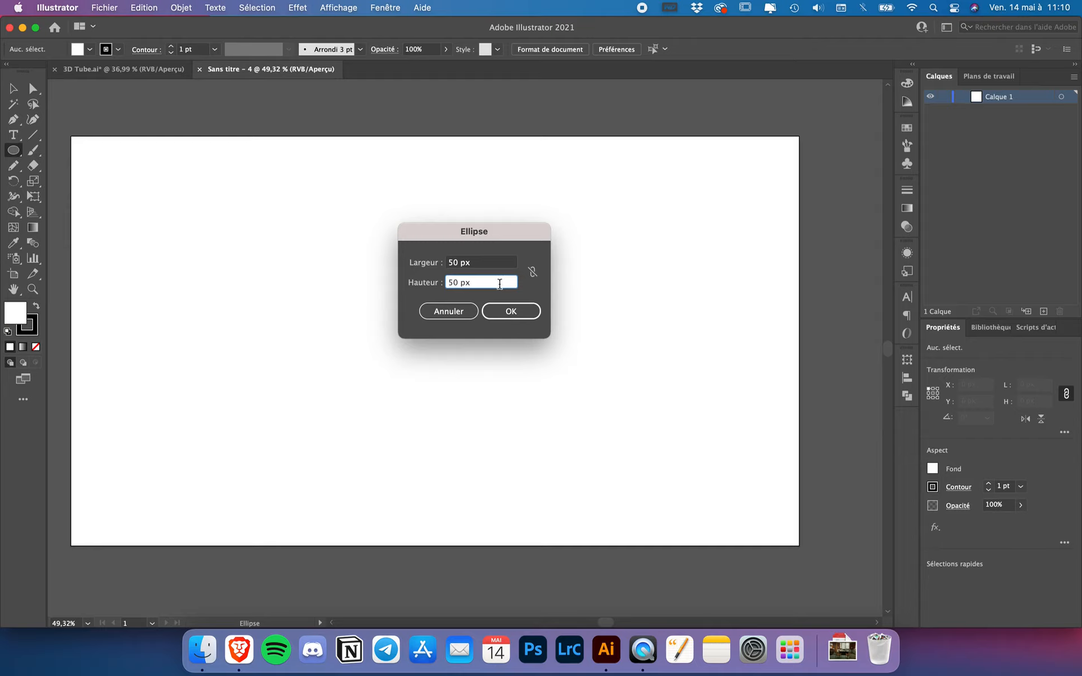
{"action": "left_click", "coordinate": [516, 311]}
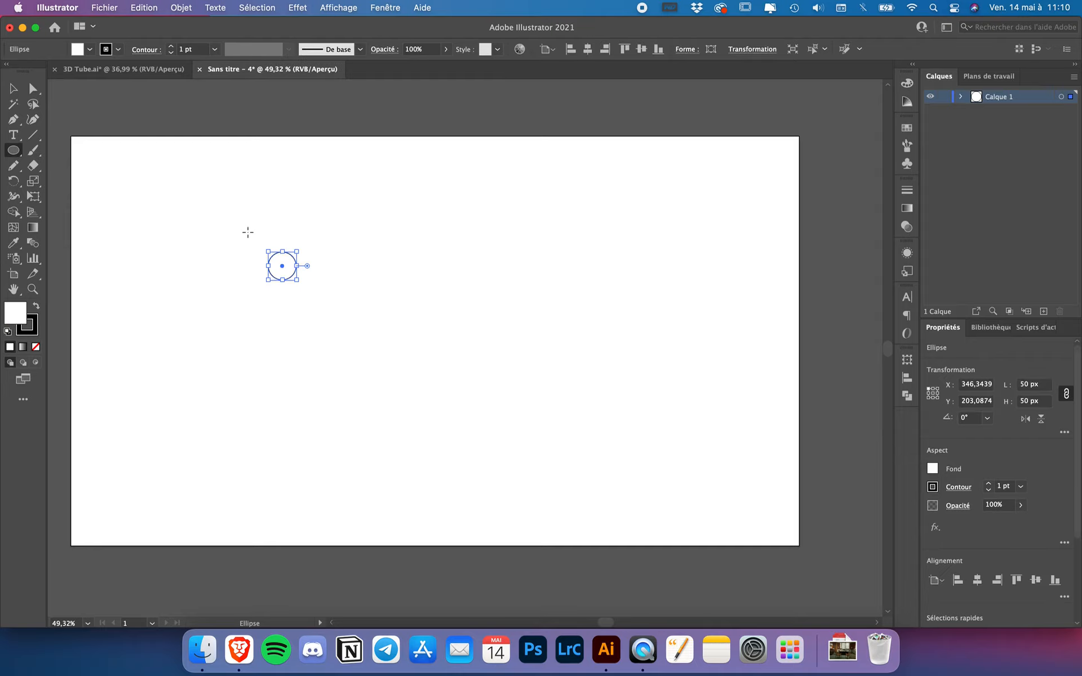
- Remove the circle's stroke and set its fill colour to FFD595
{"action": "scroll", "coordinate": [248, 232], "scroll_direction": "left", "scroll_amount": 2}
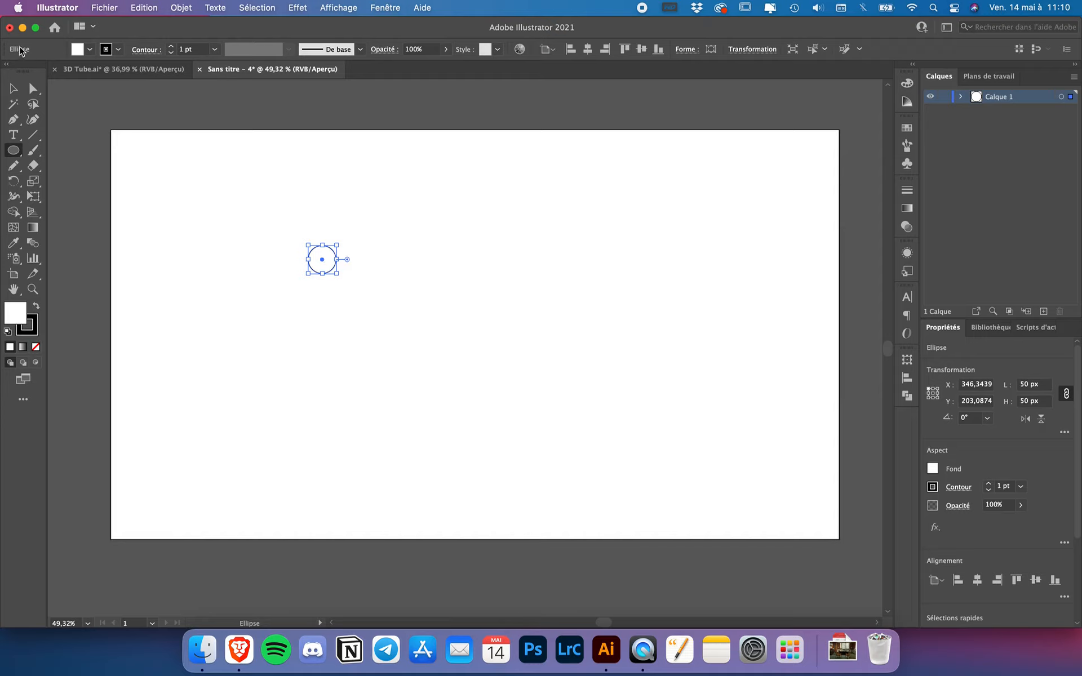
{"action": "left_click", "coordinate": [118, 49]}
{"action": "left_click", "coordinate": [8, 71]}
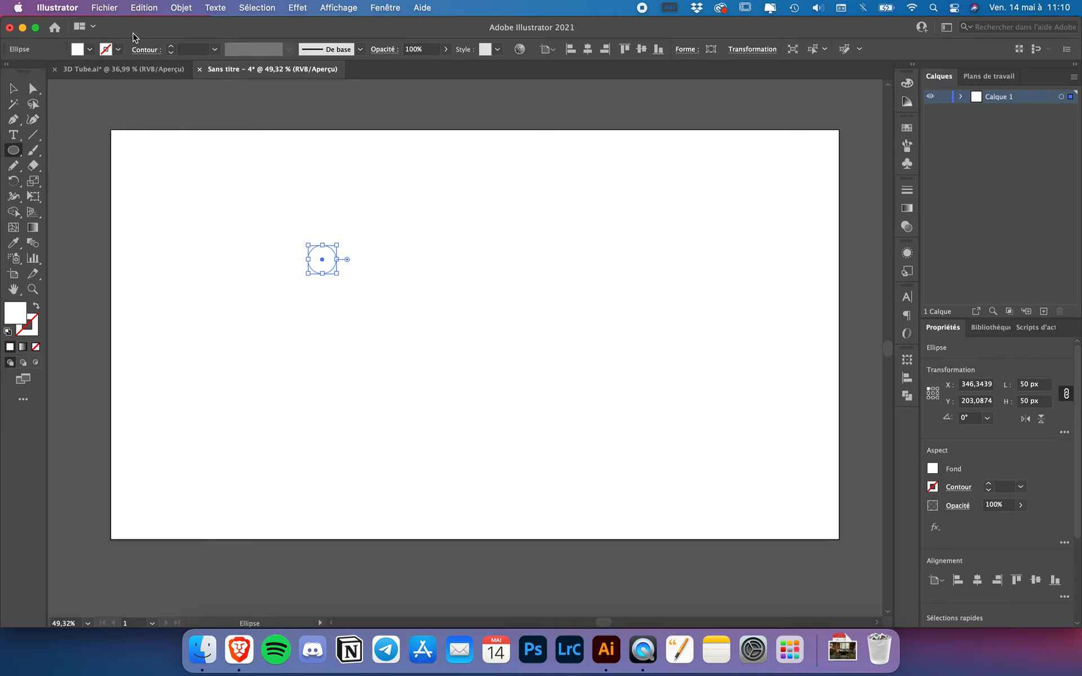
{"action": "double_click", "coordinate": [16, 310]}
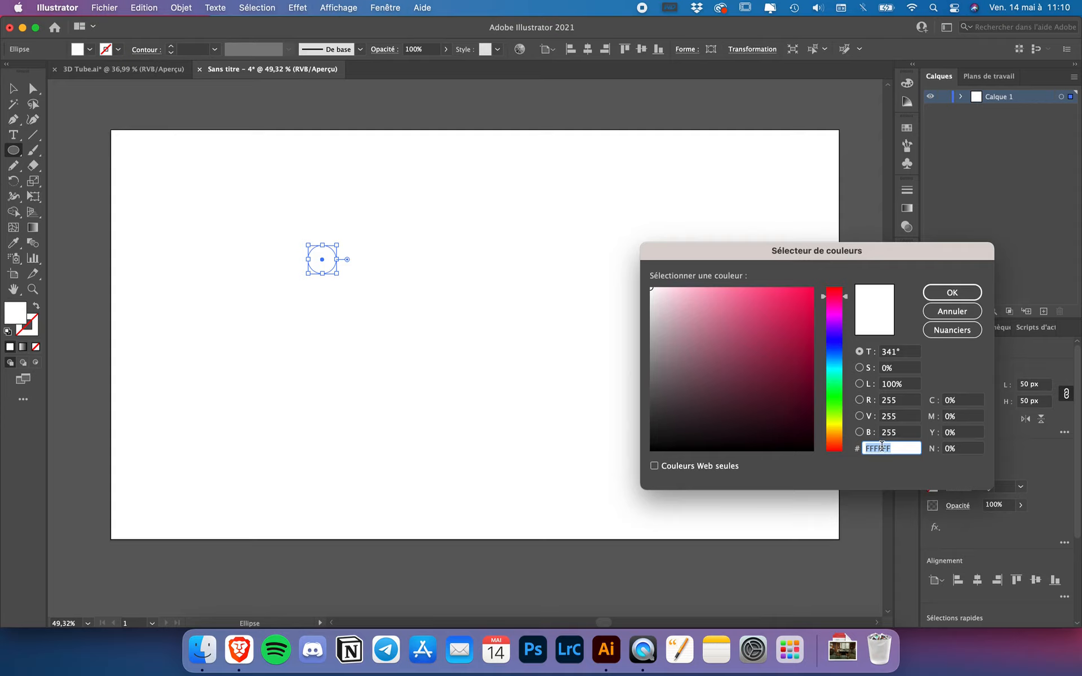
{"action": "type", "text": "FFD595"}
{"action": "left_click", "coordinate": [952, 294]}
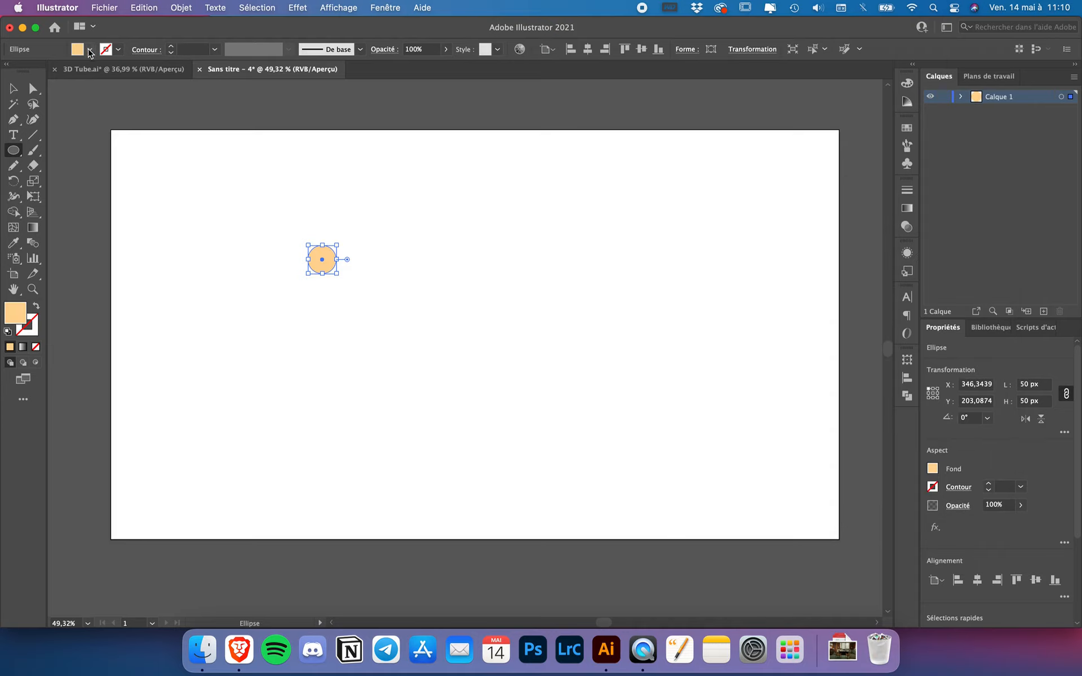
- Save the circle's peach fill colour as a new global swatch
{"action": "left_click", "coordinate": [90, 49]}
{"action": "left_click", "coordinate": [112, 130]}
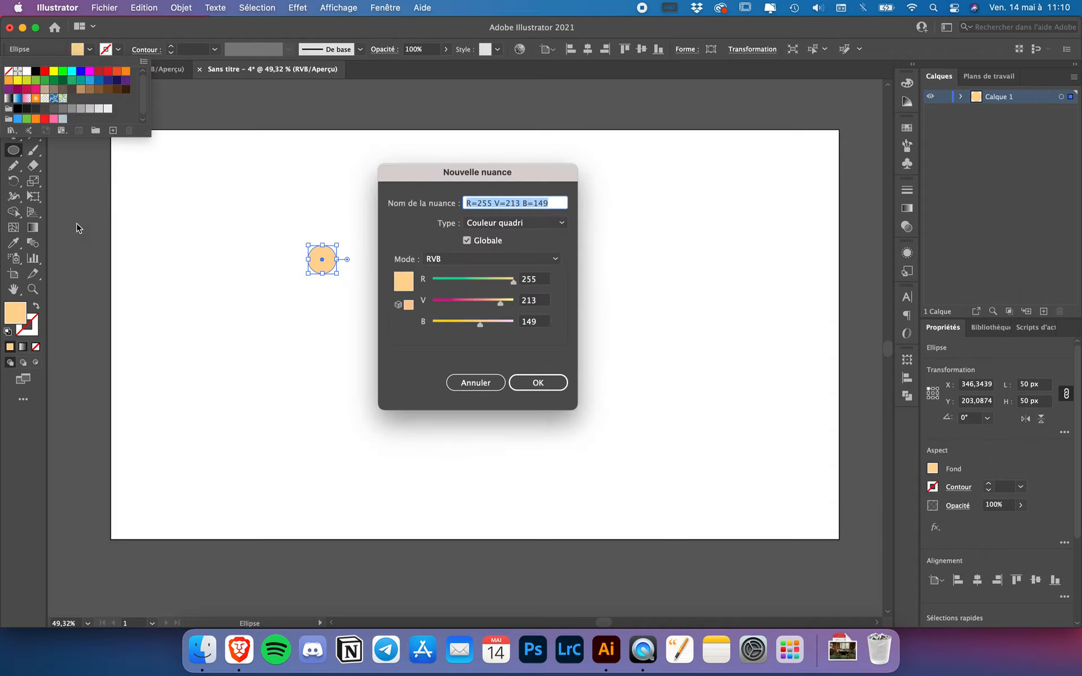
{"action": "key", "text": "Return"}
- Change the circle's fill to pink and save that colour as a new global swatch
{"action": "left_click", "coordinate": [21, 312]}
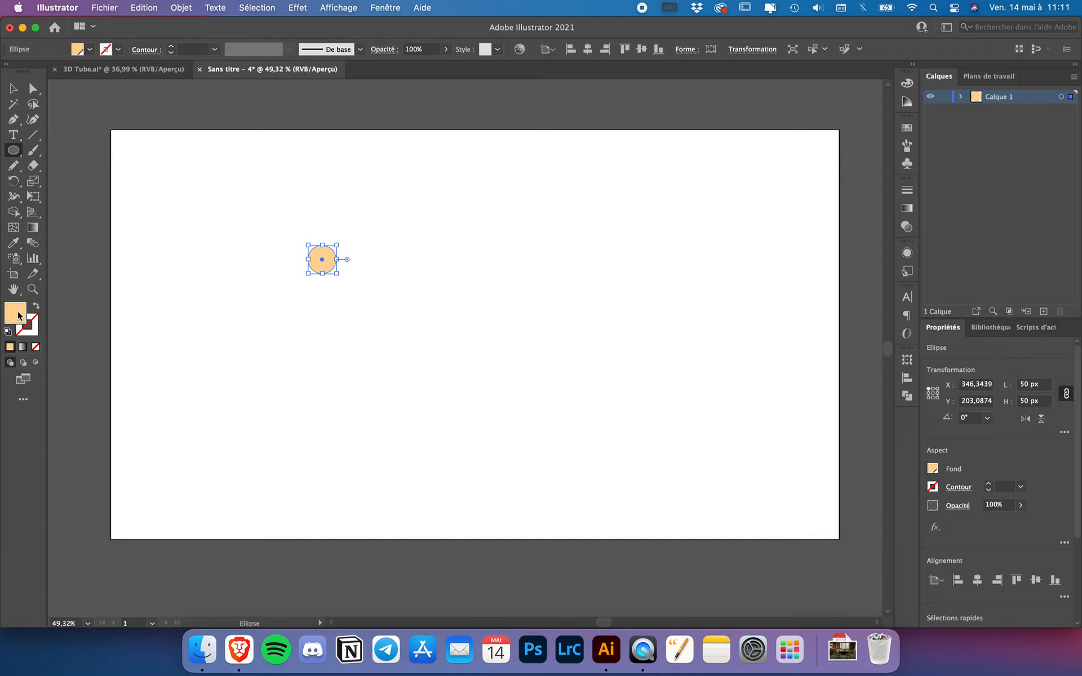
{"action": "double_click", "coordinate": [16, 313]}
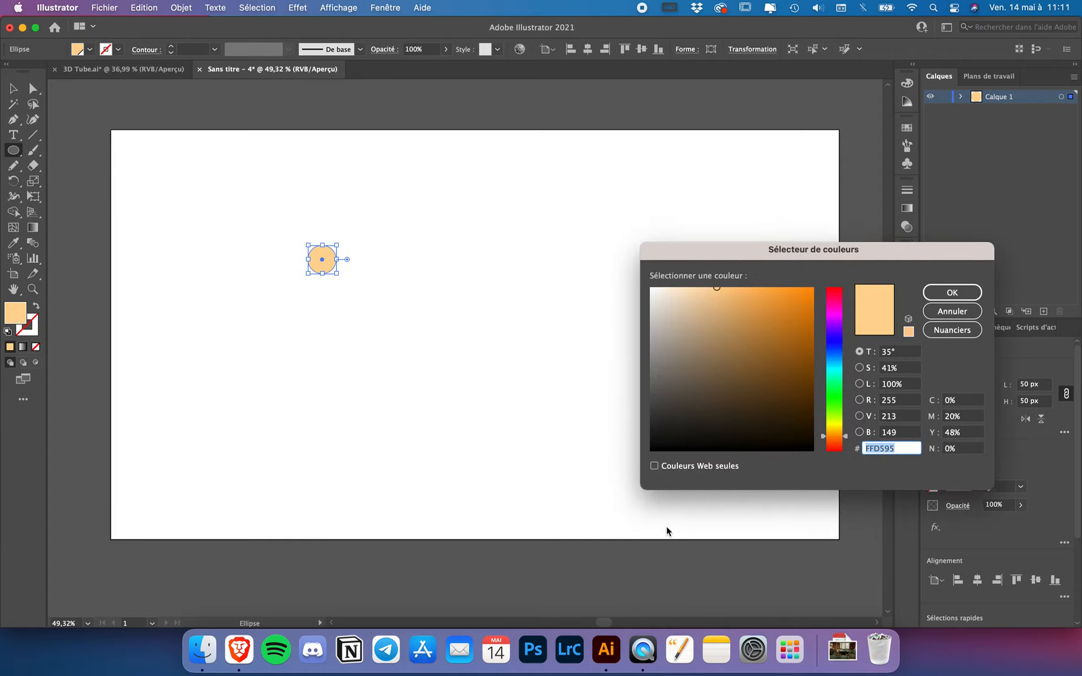
{"action": "type", "text": "FF"}
{"action": "key", "text": "Return"}
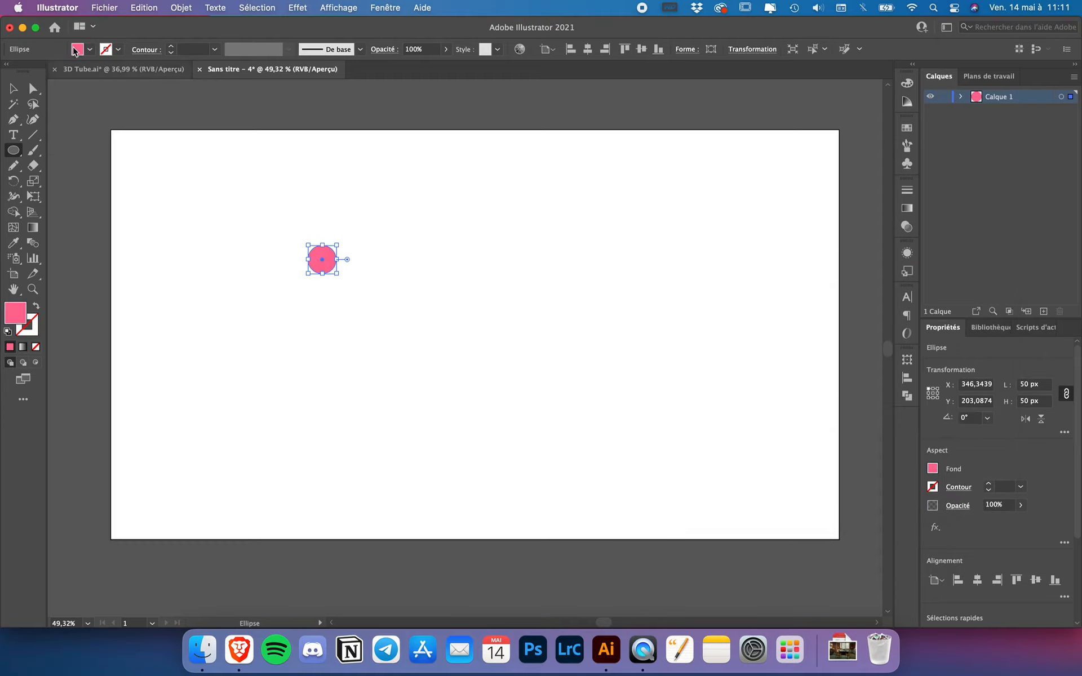
{"action": "left_click", "coordinate": [91, 52]}
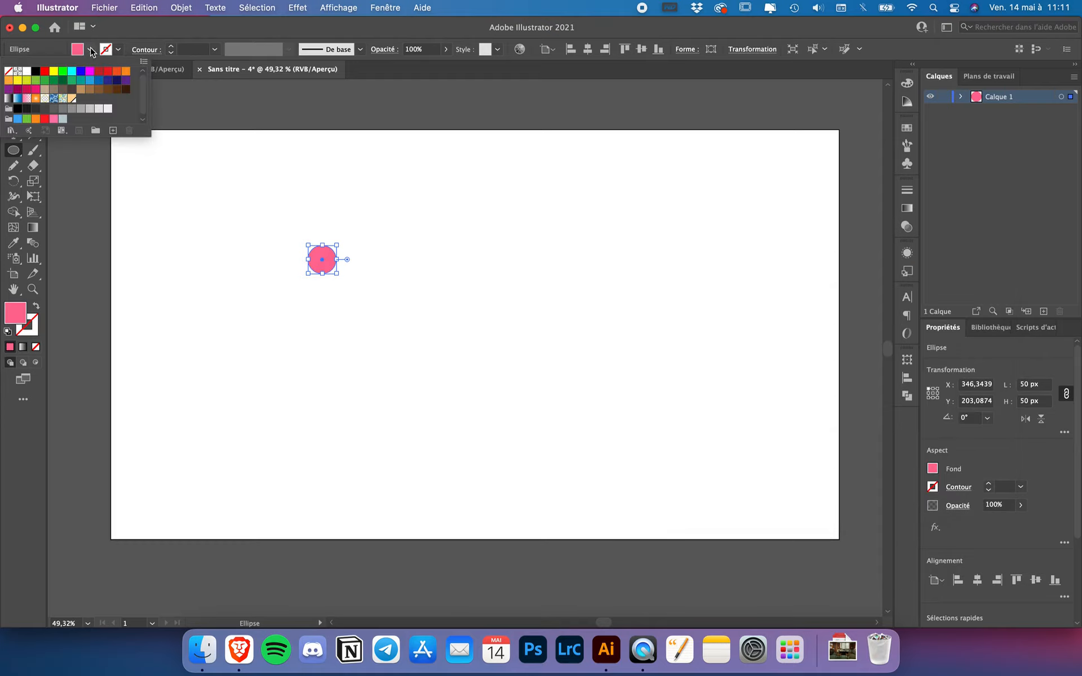
{"action": "left_click", "coordinate": [114, 130]}
{"action": "left_click", "coordinate": [526, 380]}
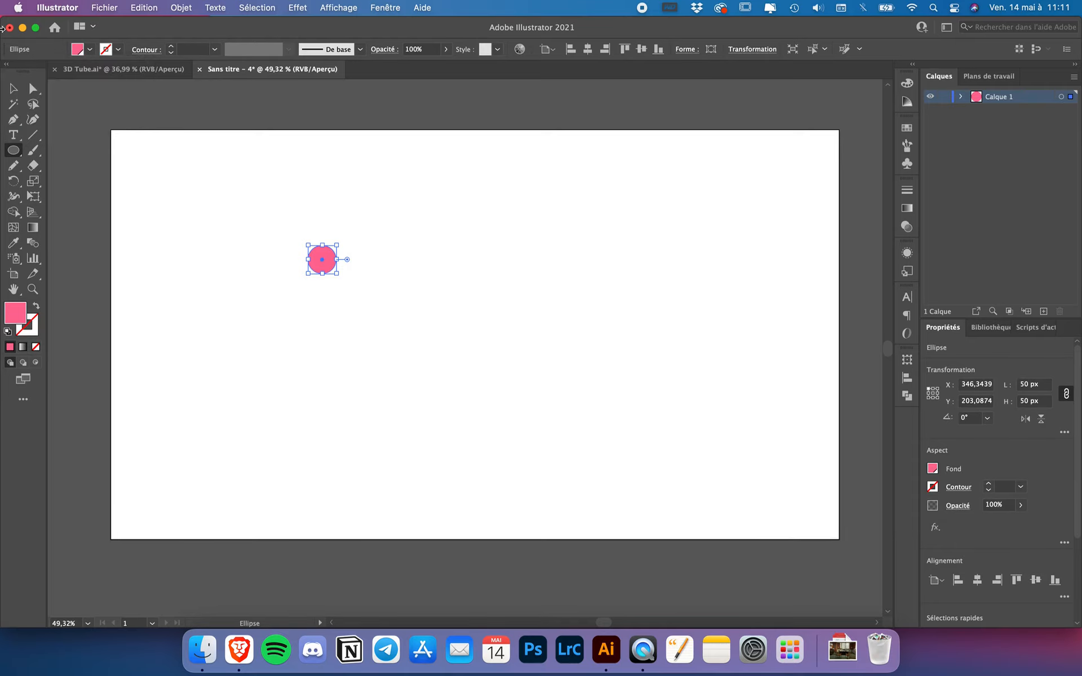
- Apply a linear gradient fill to the circle
{"action": "left_click", "coordinate": [14, 89]}
{"action": "left_click_drag", "start_coordinate": [352, 198], "coordinate": [280, 306]}
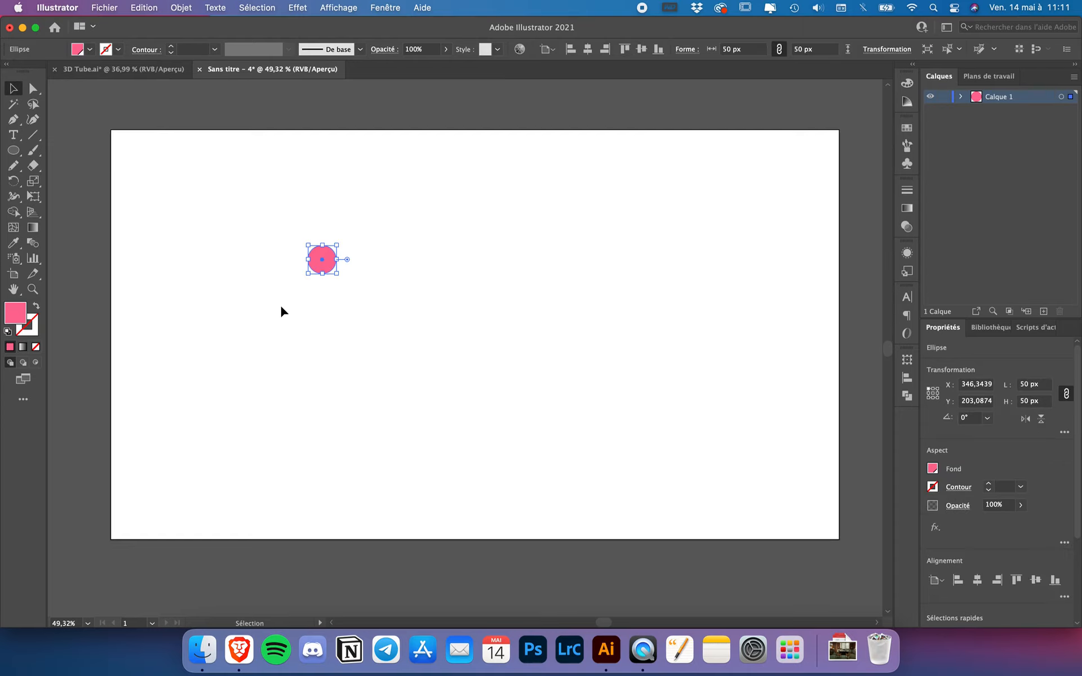
{"action": "left_click", "coordinate": [401, 7]}
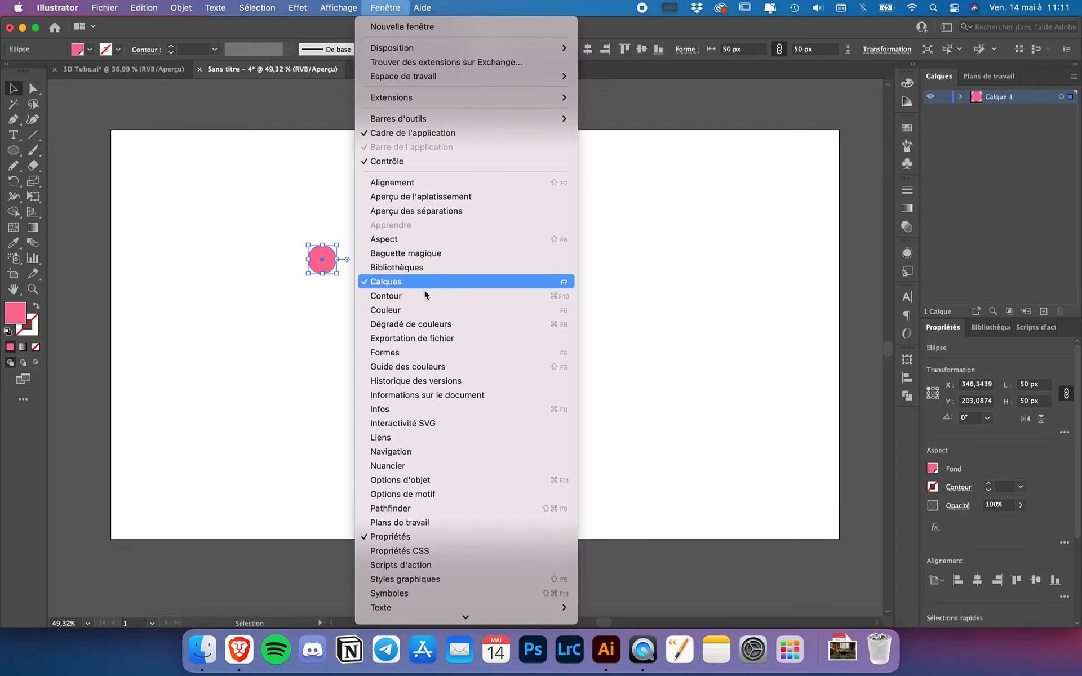
{"action": "left_click", "coordinate": [413, 331]}
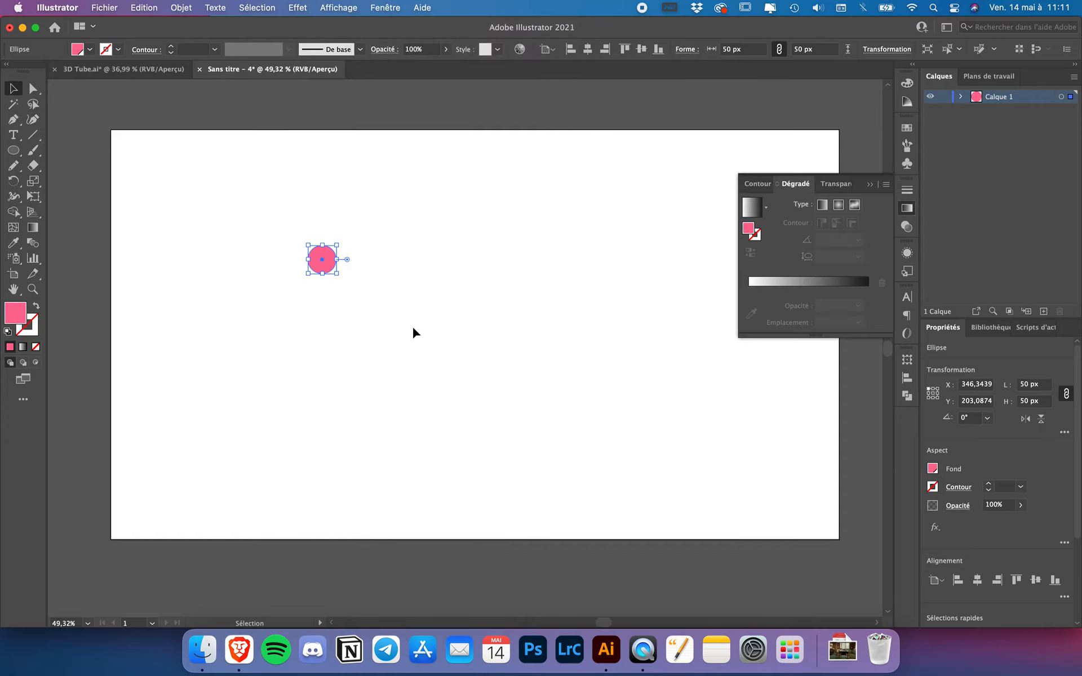
{"action": "left_click", "coordinate": [753, 206]}
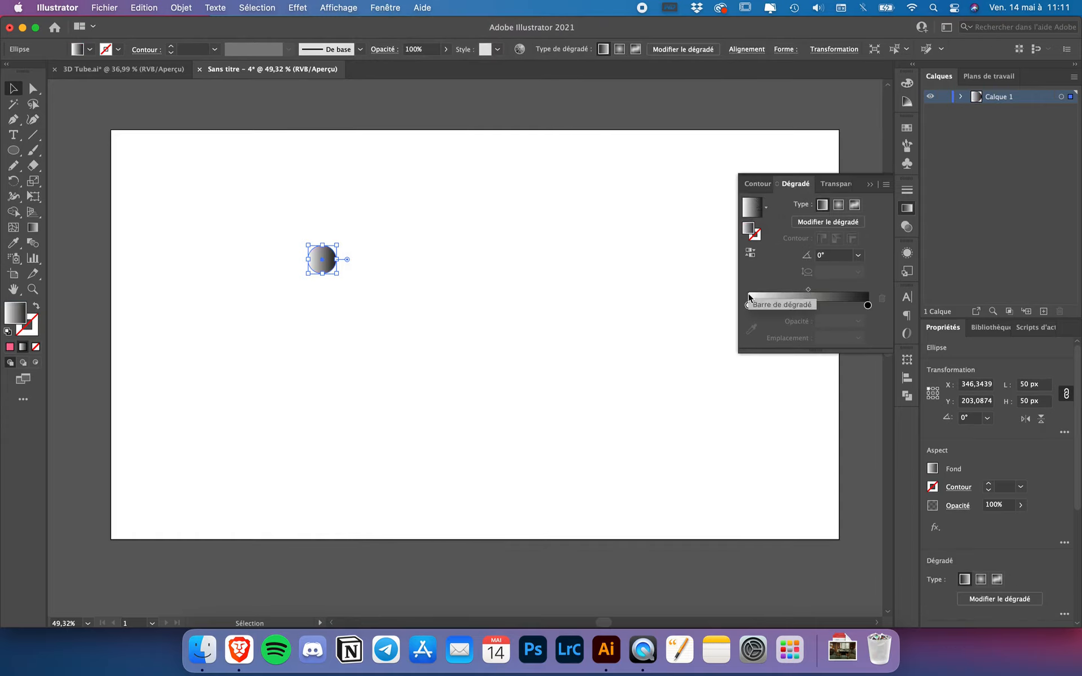
- Set the gradient's start to the saved peach swatch, its end to the saved pink swatch, and its angle to -90°
{"action": "double_click", "coordinate": [749, 306]}
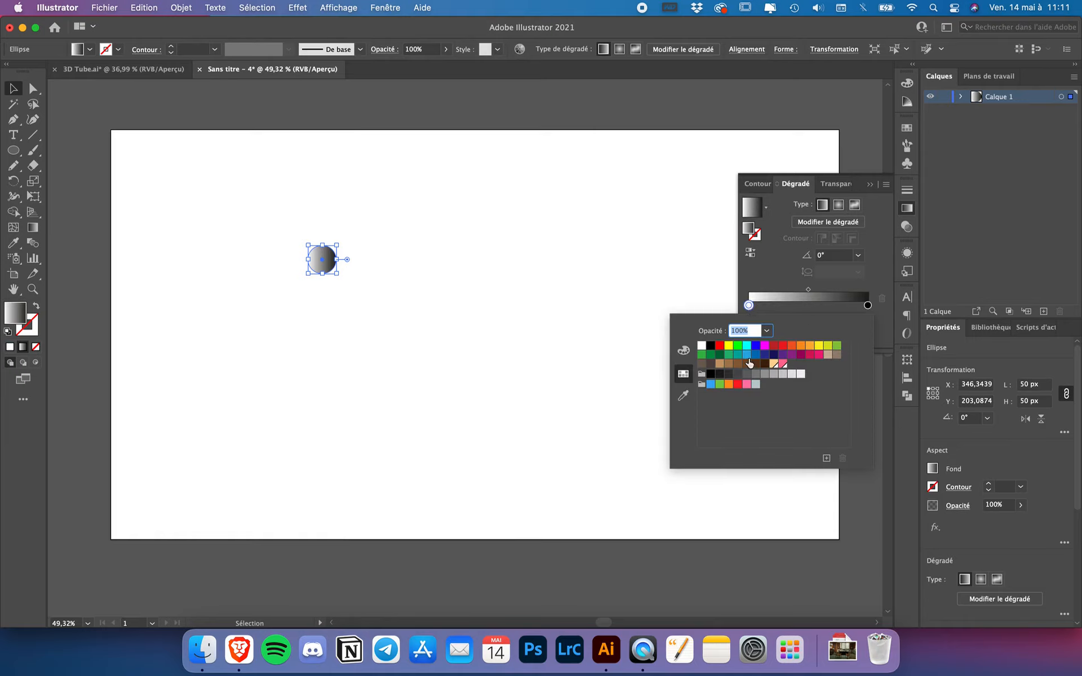
{"action": "left_click", "coordinate": [775, 363]}
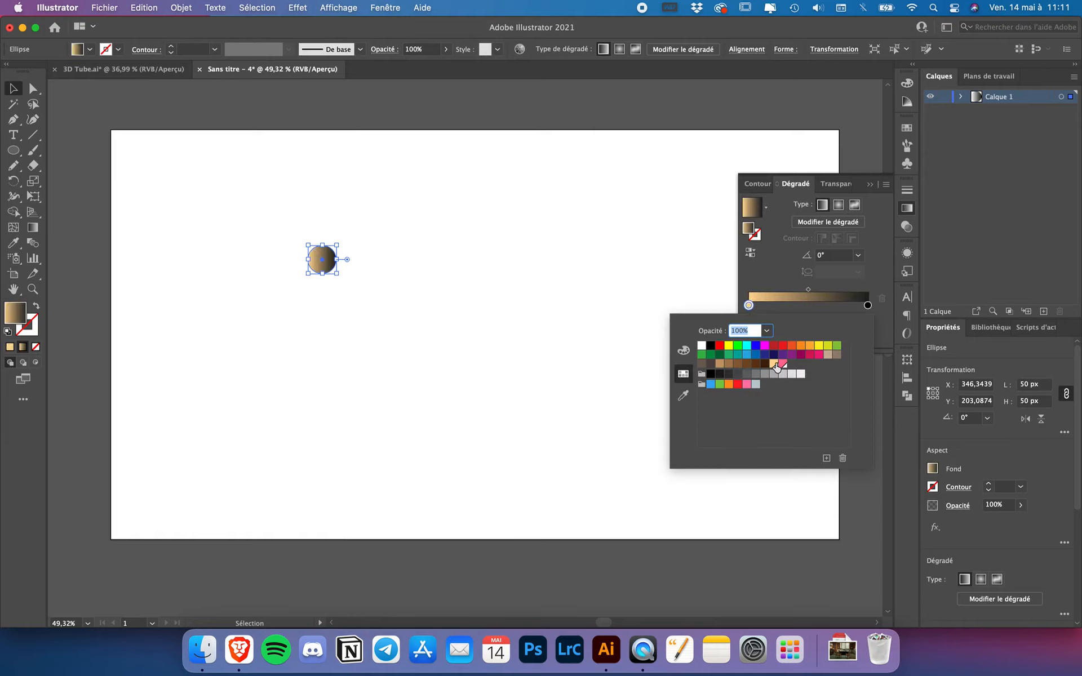
{"action": "double_click", "coordinate": [868, 306]}
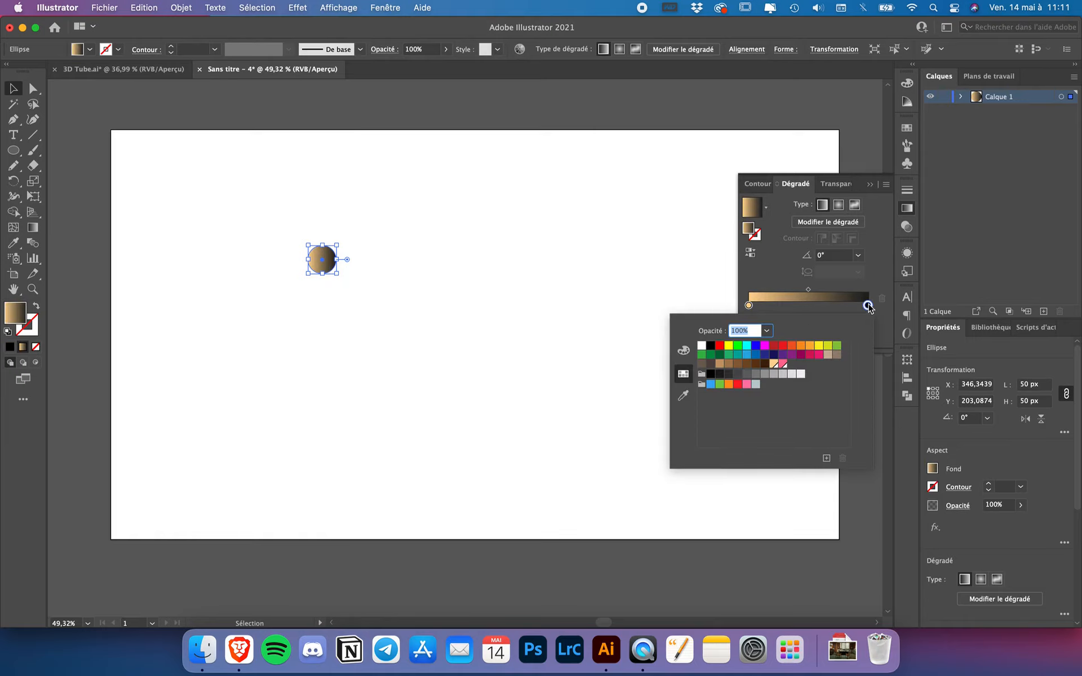
{"action": "left_click", "coordinate": [783, 365]}
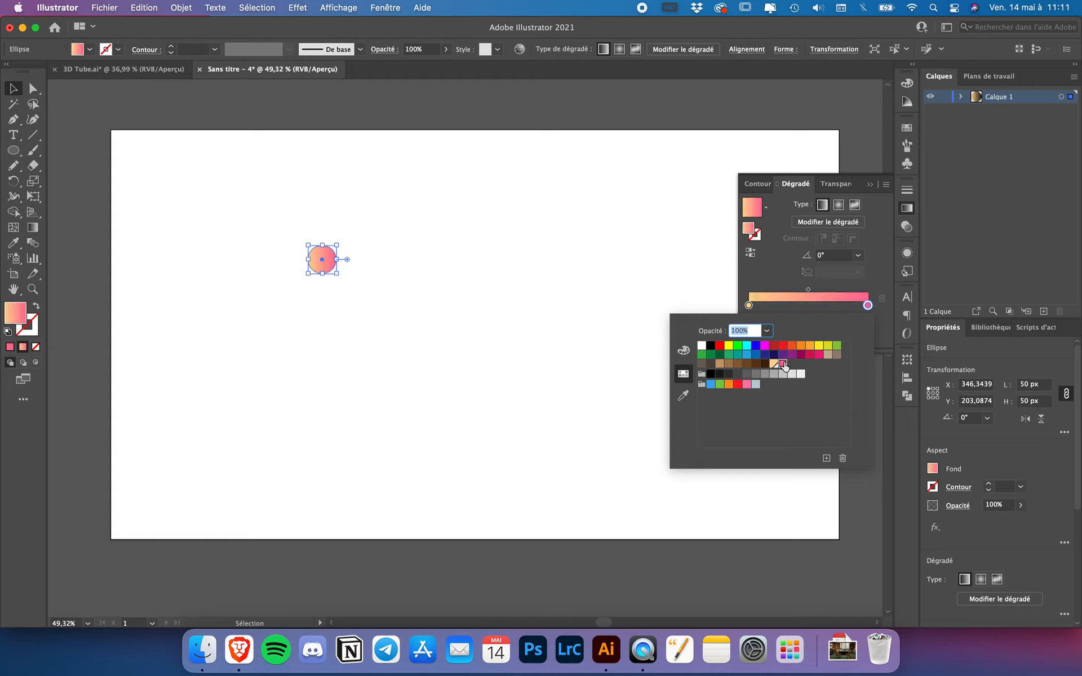
{"action": "left_click", "coordinate": [857, 257]}
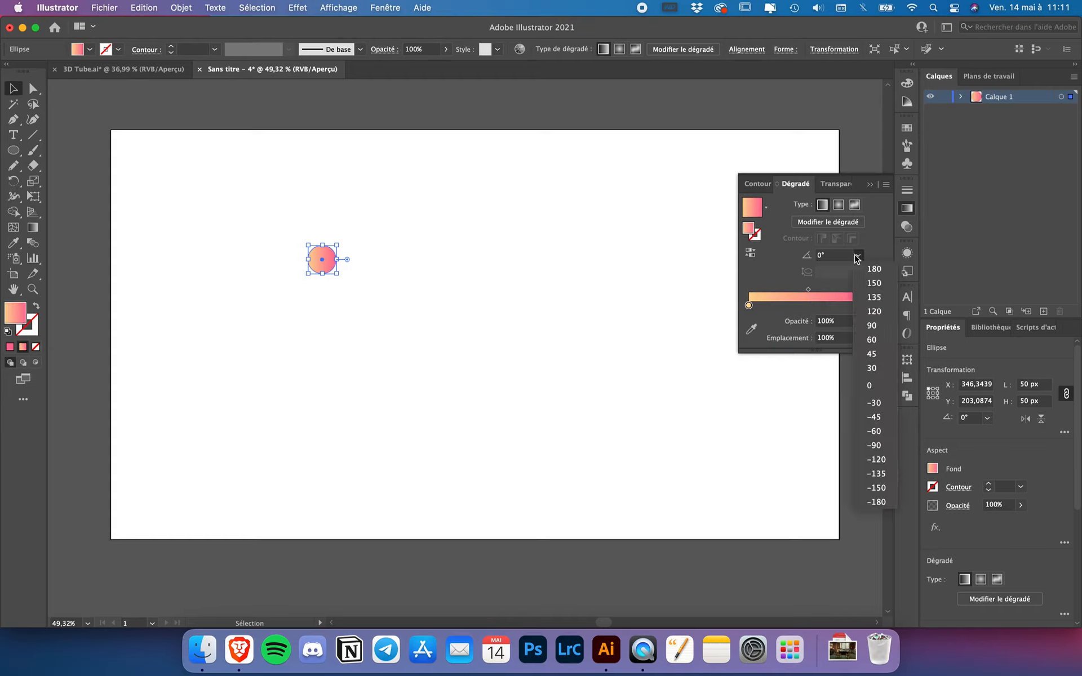
{"action": "left_click", "coordinate": [880, 445]}
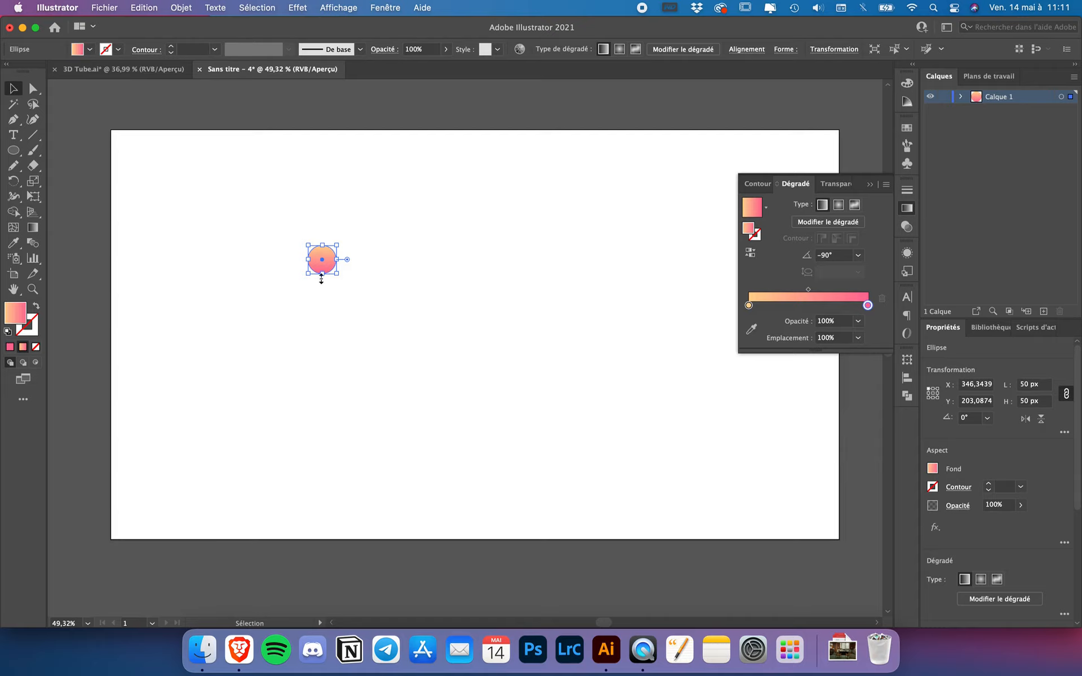
{"action": "left_click", "coordinate": [359, 275]}
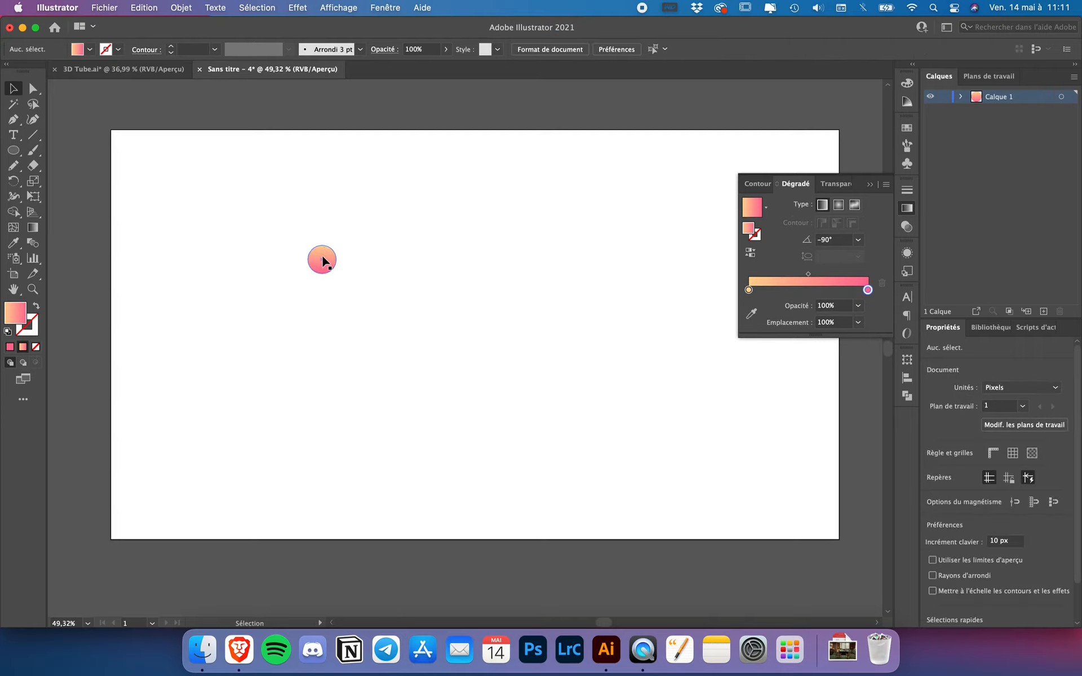
- Copy the circle about 393 px to the right and create a blend between the two circles
{"action": "left_click_drag", "start_coordinate": [323, 261], "coordinate": [545, 259]}
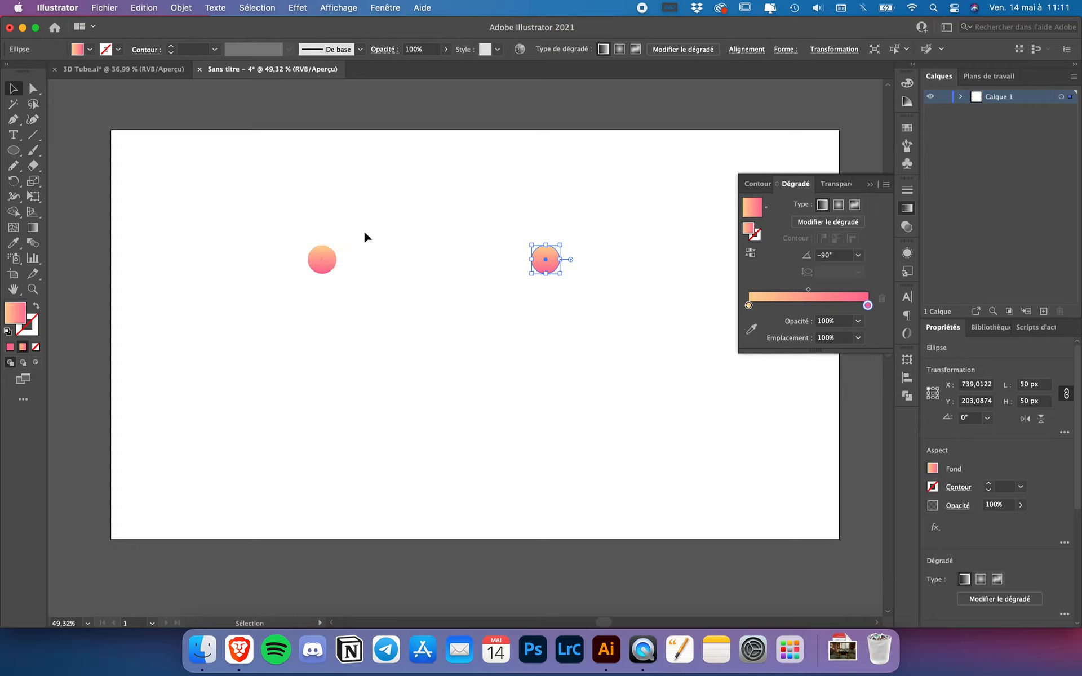
{"action": "left_click_drag", "start_coordinate": [542, 233], "coordinate": [249, 302]}
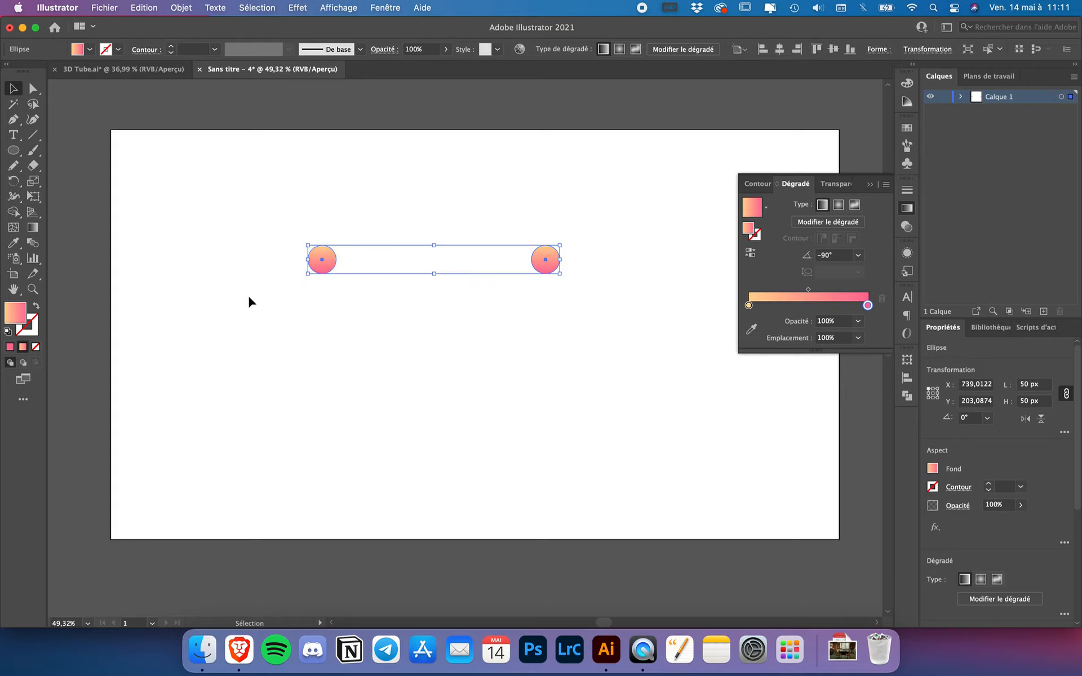
{"action": "left_click", "coordinate": [180, 8]}
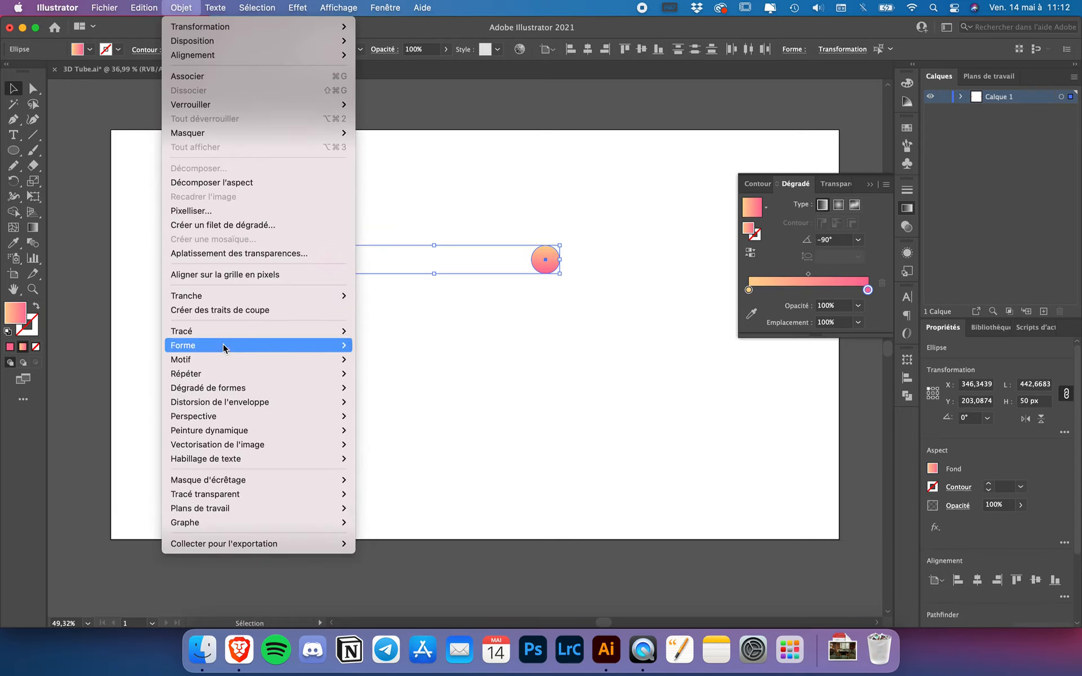
{"action": "mouse_move", "coordinate": [228, 392]}
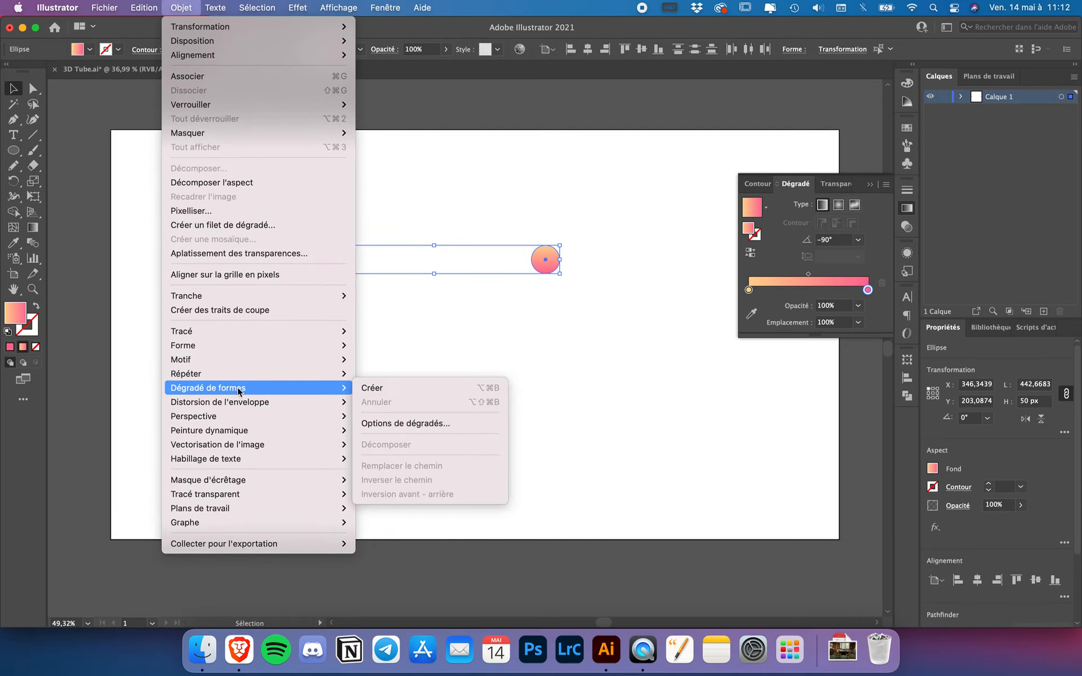
{"action": "left_click", "coordinate": [387, 387]}
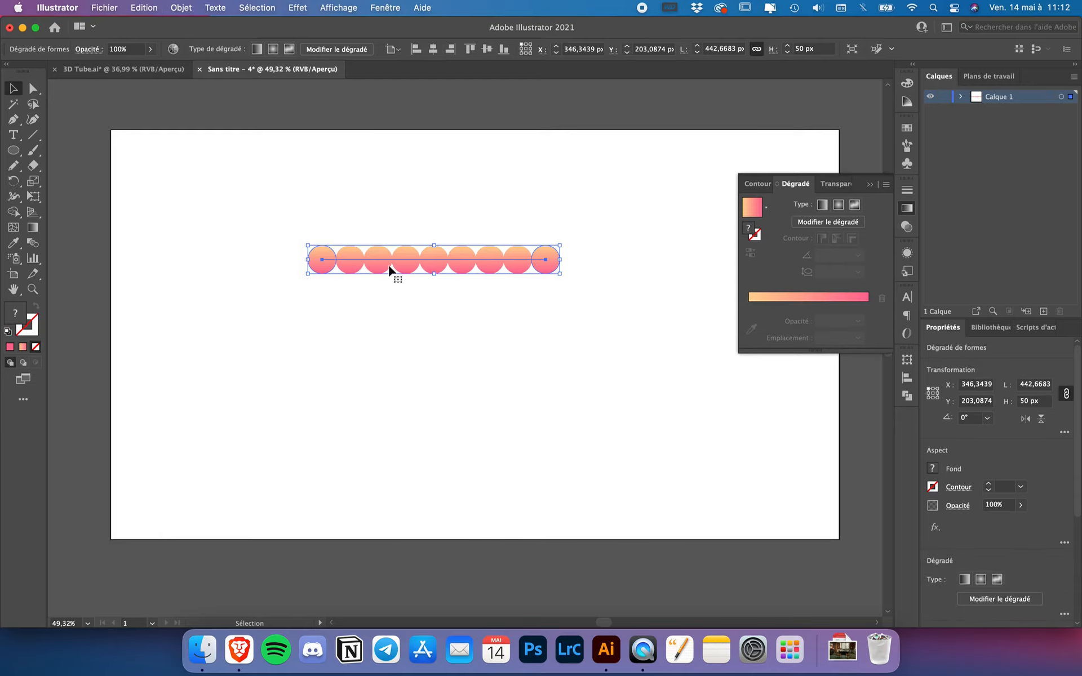
- Set the circle blend's spacing to 1000 specified steps and refresh the preview before accepting
{"action": "left_click", "coordinate": [181, 8]}
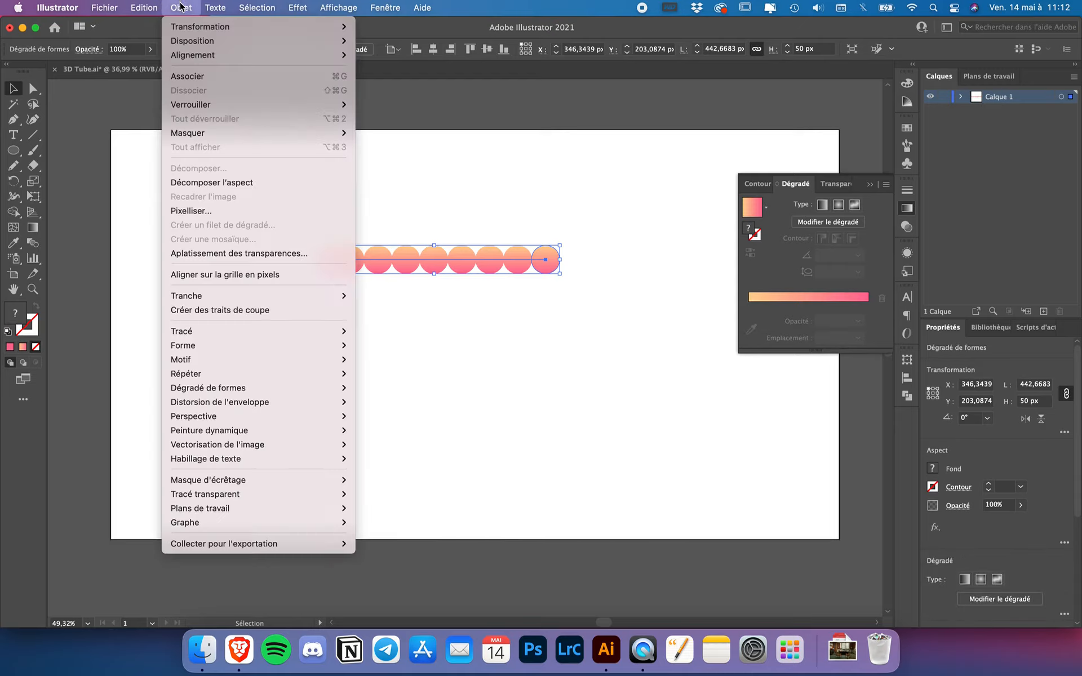
{"action": "mouse_move", "coordinate": [216, 365]}
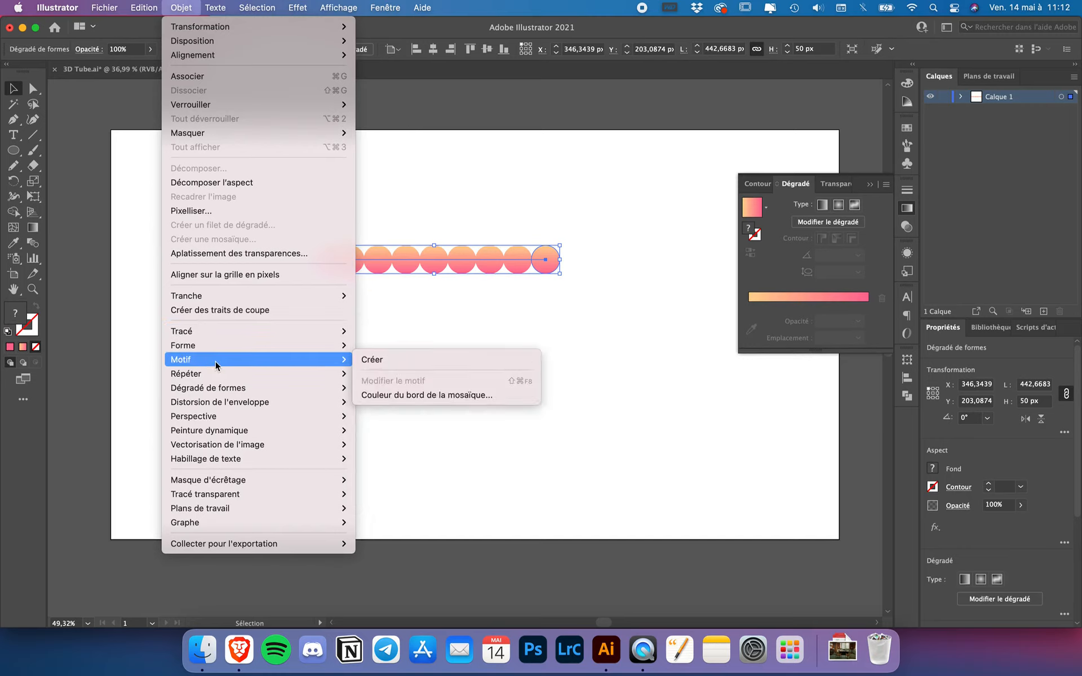
{"action": "mouse_move", "coordinate": [221, 387]}
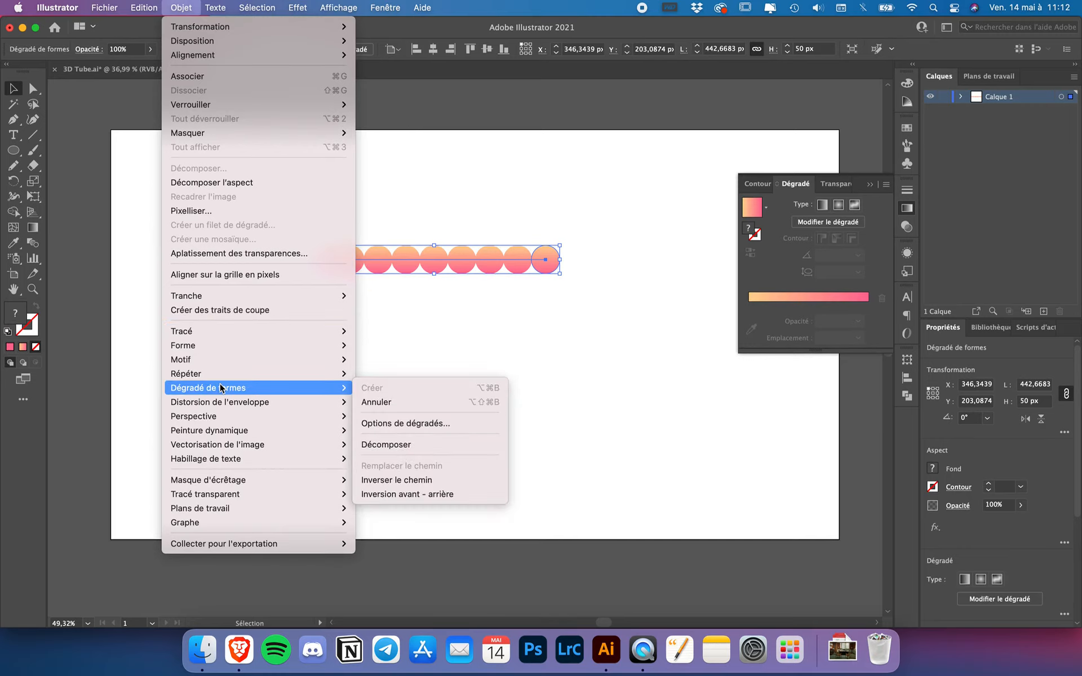
{"action": "left_click", "coordinate": [445, 428]}
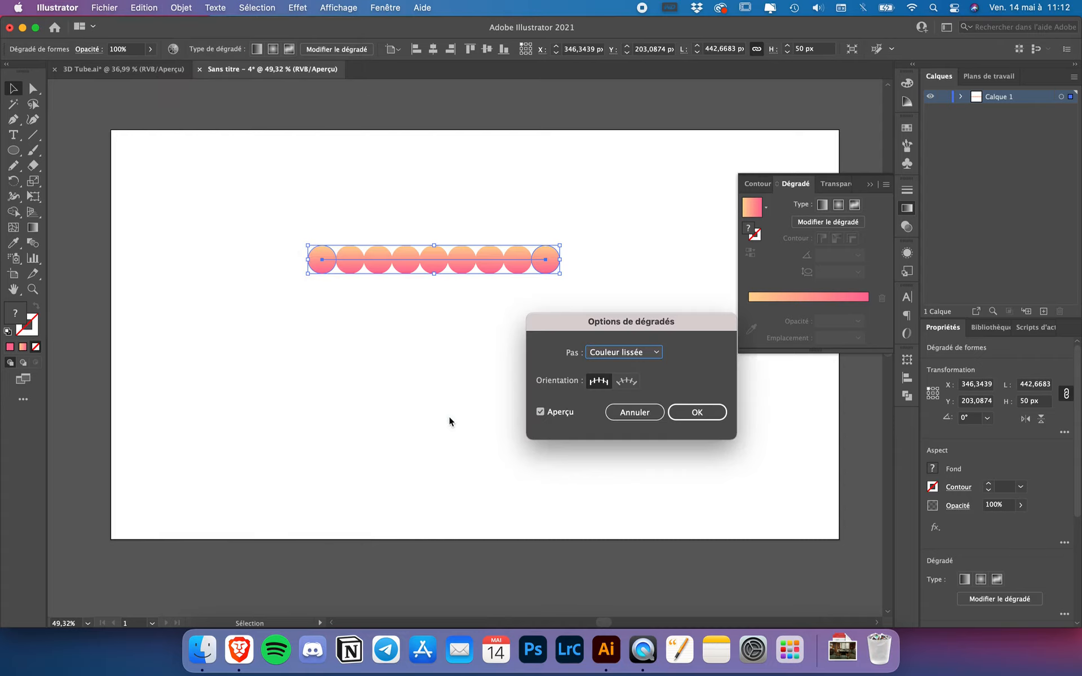
{"action": "left_click", "coordinate": [596, 355]}
{"action": "left_click", "coordinate": [611, 380]}
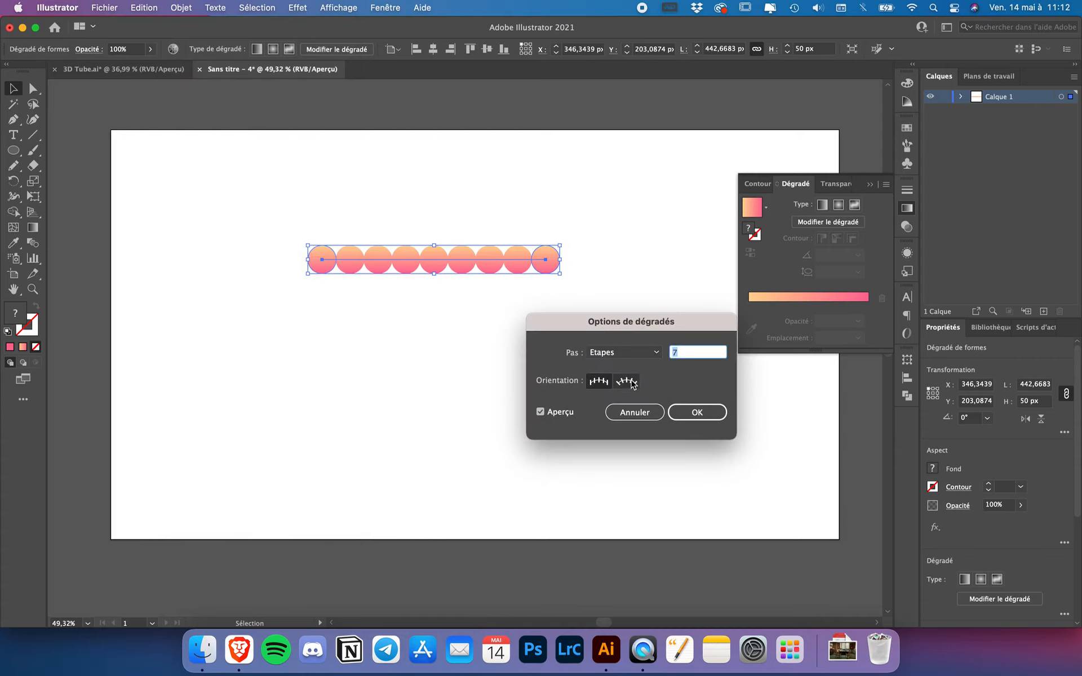
{"action": "type", "text": "7"}
{"action": "key", "text": "Tab"}
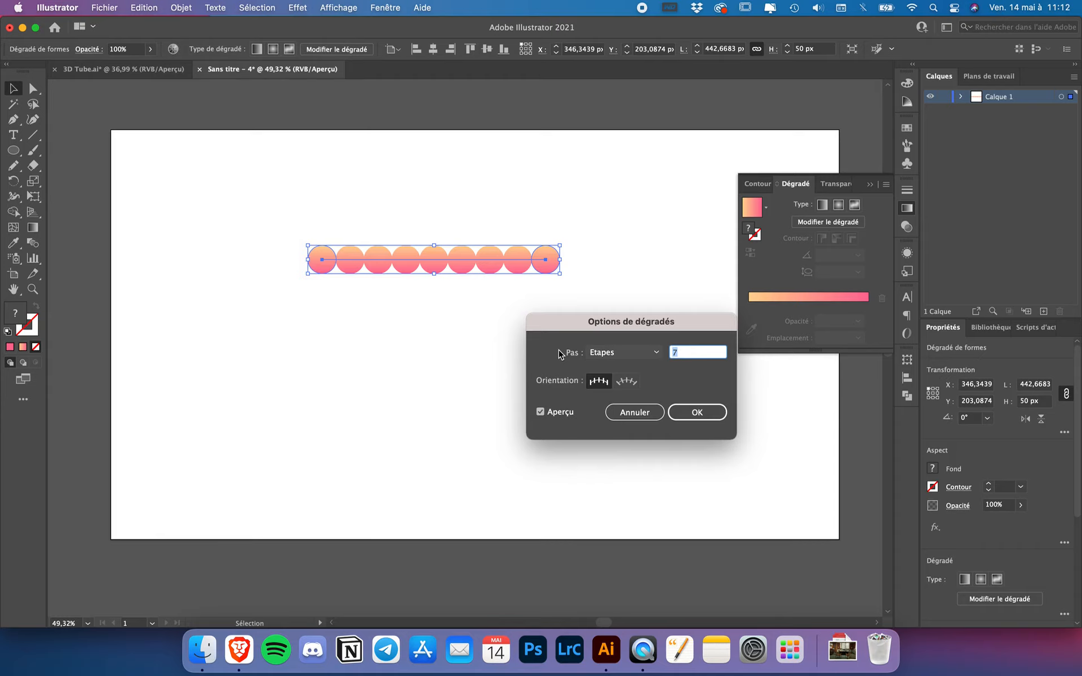
{"action": "type", "text": "1000"}
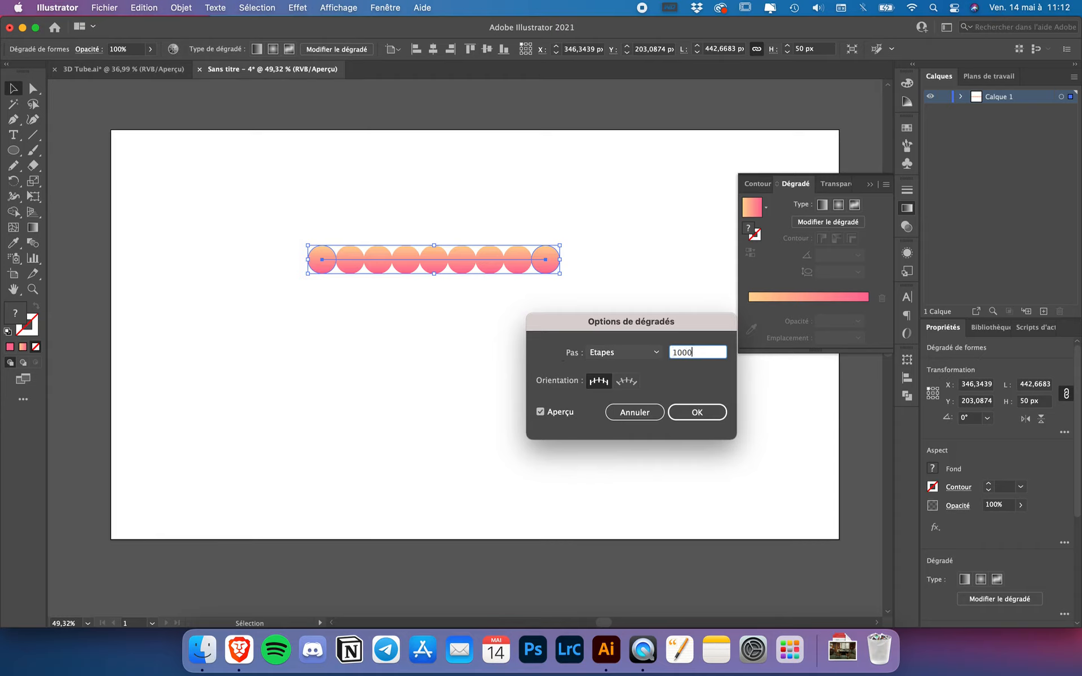
{"action": "left_click", "coordinate": [541, 412]}
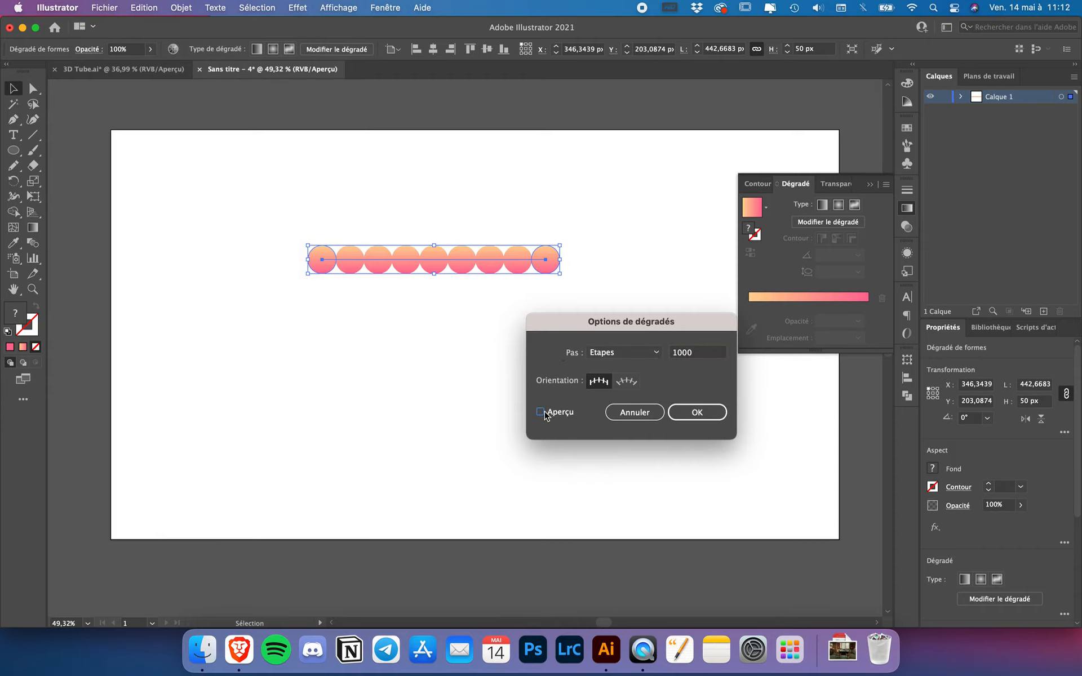
{"action": "left_click", "coordinate": [541, 411]}
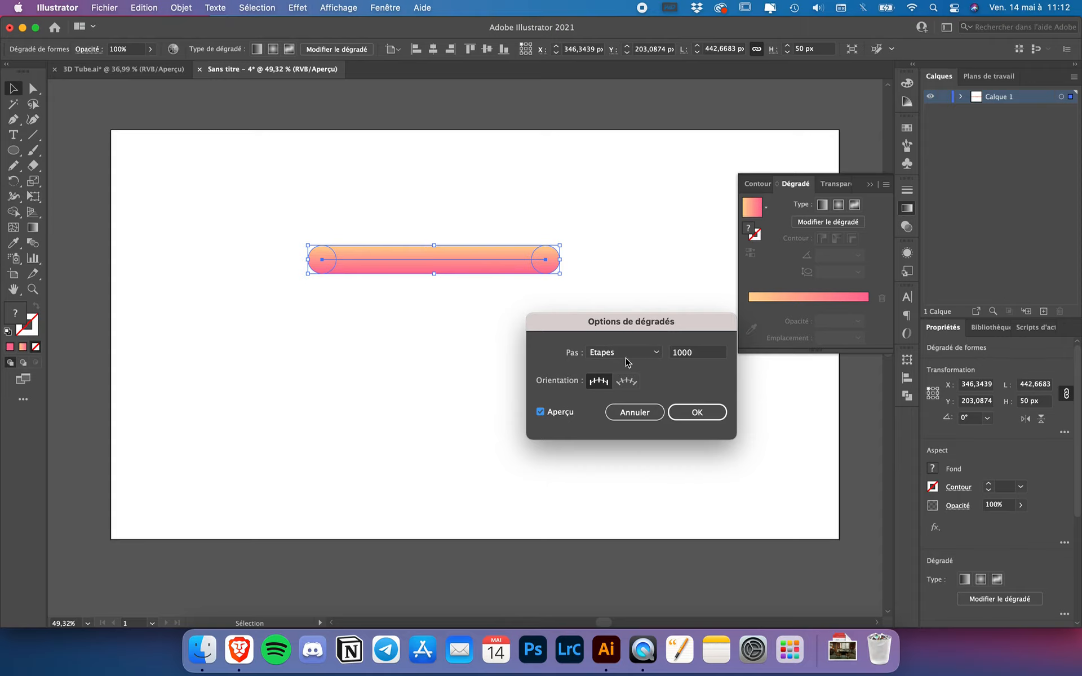
{"action": "key", "text": "Return"}
{"action": "left_click", "coordinate": [411, 317]}
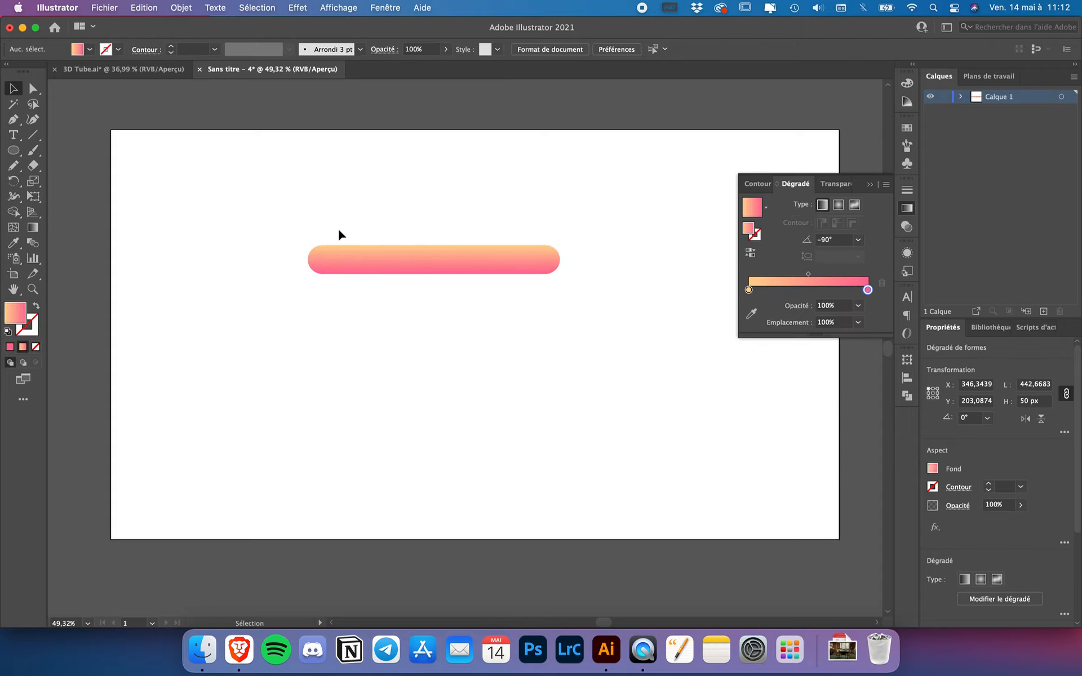
- Move the blended tube up into the upper part of the artboard, to about Y 98 px
{"action": "scroll", "coordinate": [351, 251], "scroll_direction": "up", "scroll_amount": 8}
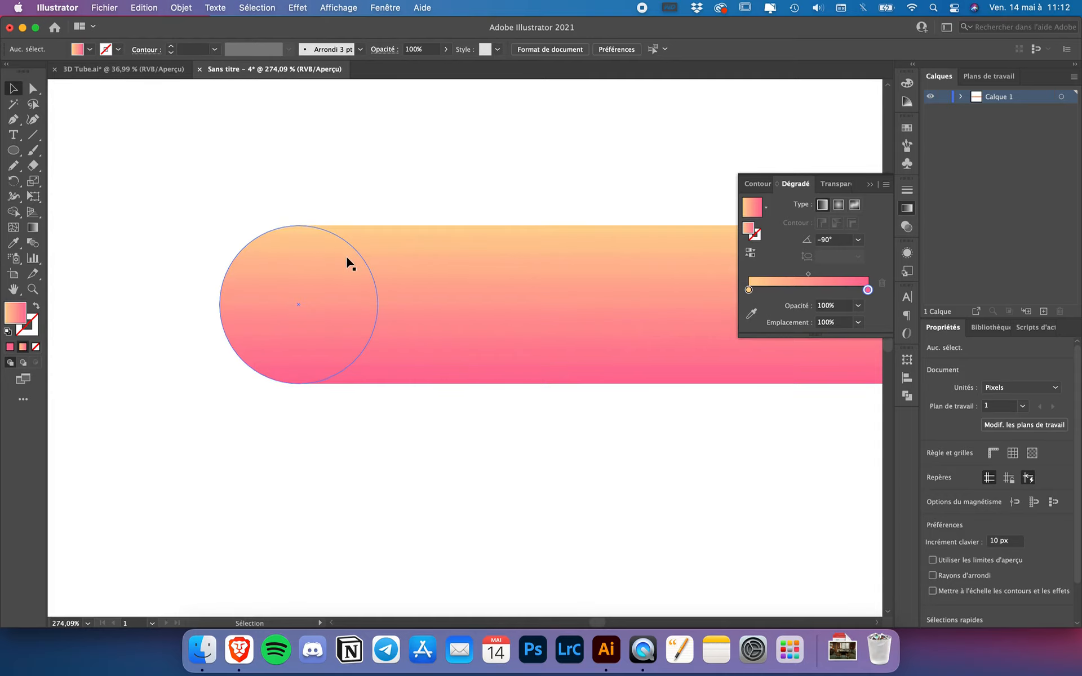
{"action": "scroll", "coordinate": [366, 289], "scroll_direction": "down", "scroll_amount": 8}
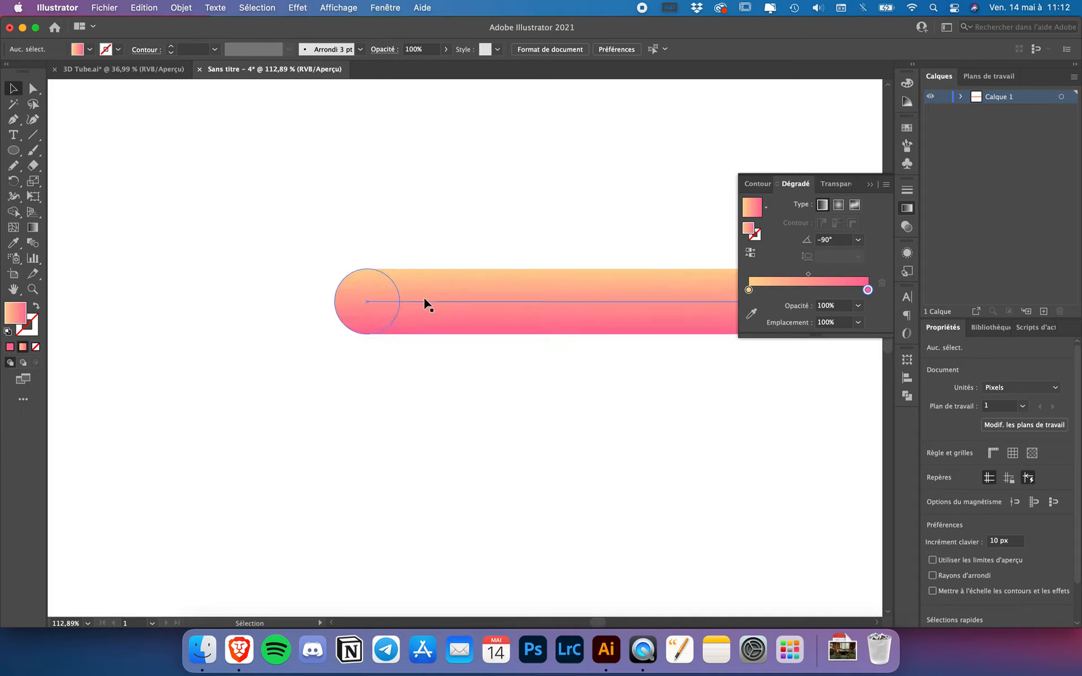
{"action": "scroll", "coordinate": [424, 296], "scroll_direction": "down", "scroll_amount": 1}
{"action": "left_click_drag", "start_coordinate": [517, 295], "coordinate": [528, 246]}
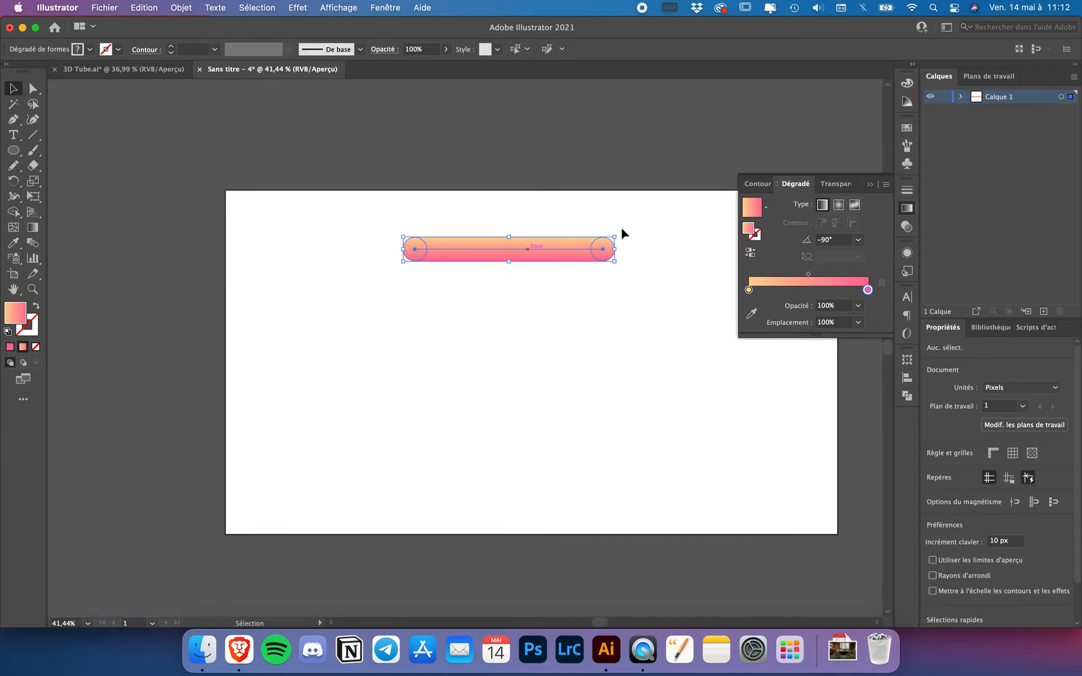
{"action": "left_click", "coordinate": [516, 347]}
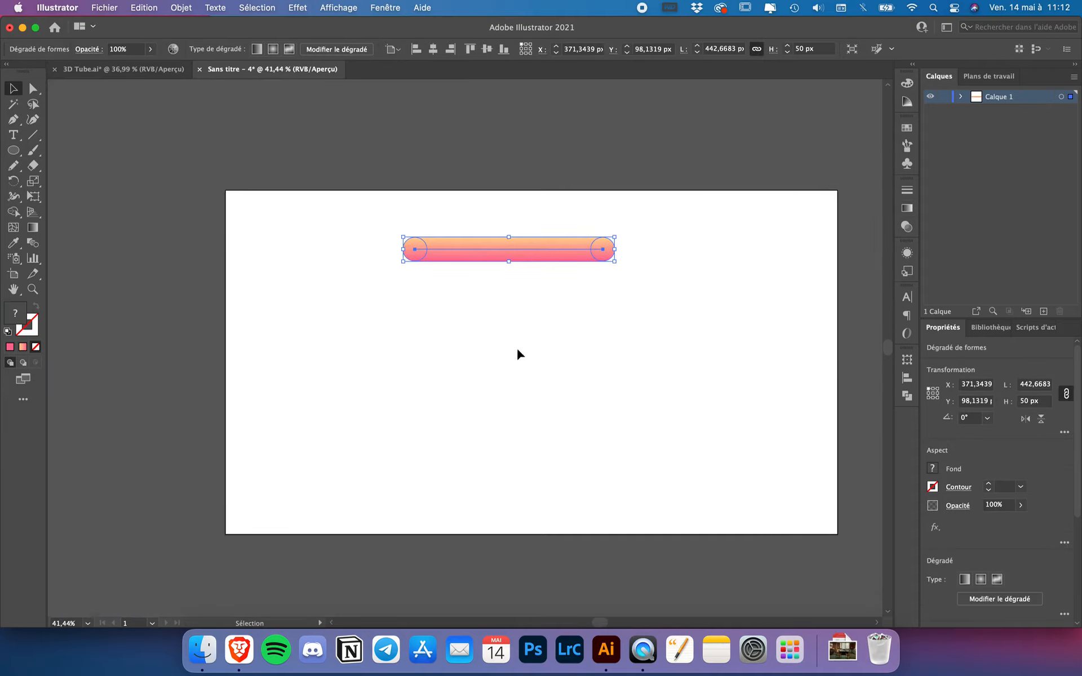
{"action": "left_click", "coordinate": [491, 257]}
{"action": "left_click", "coordinate": [485, 325]}
- Set the fill to none and draw an open, looping seven-point curve below the tube with the Pen tool
{"action": "key", "text": "p"}
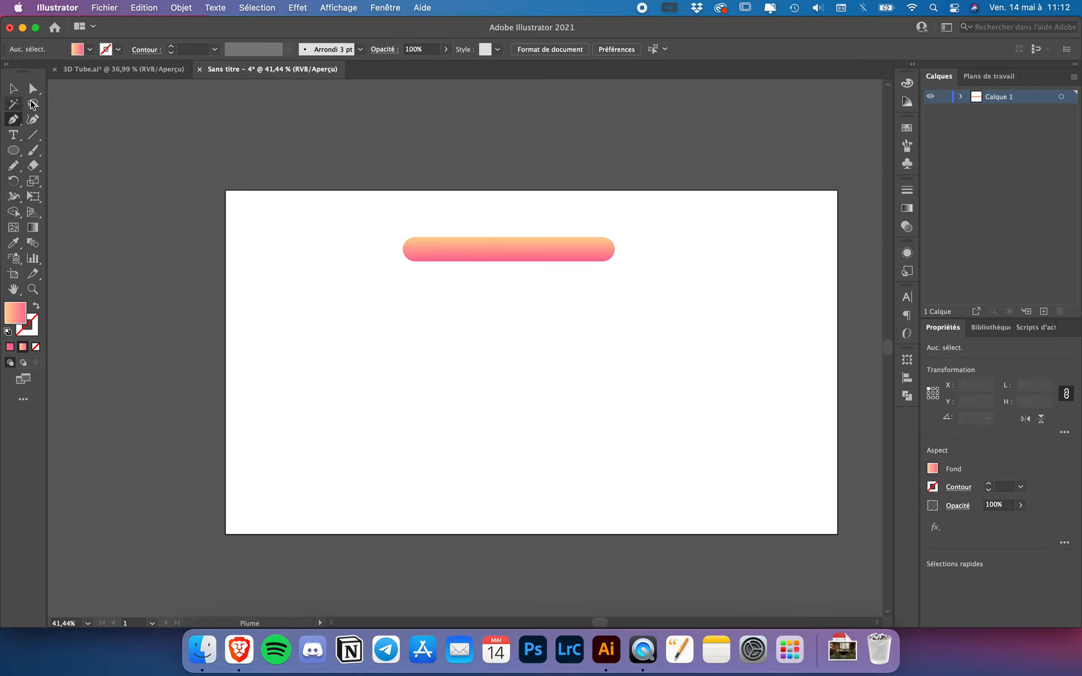
{"action": "left_click", "coordinate": [90, 50]}
{"action": "left_click", "coordinate": [8, 71]}
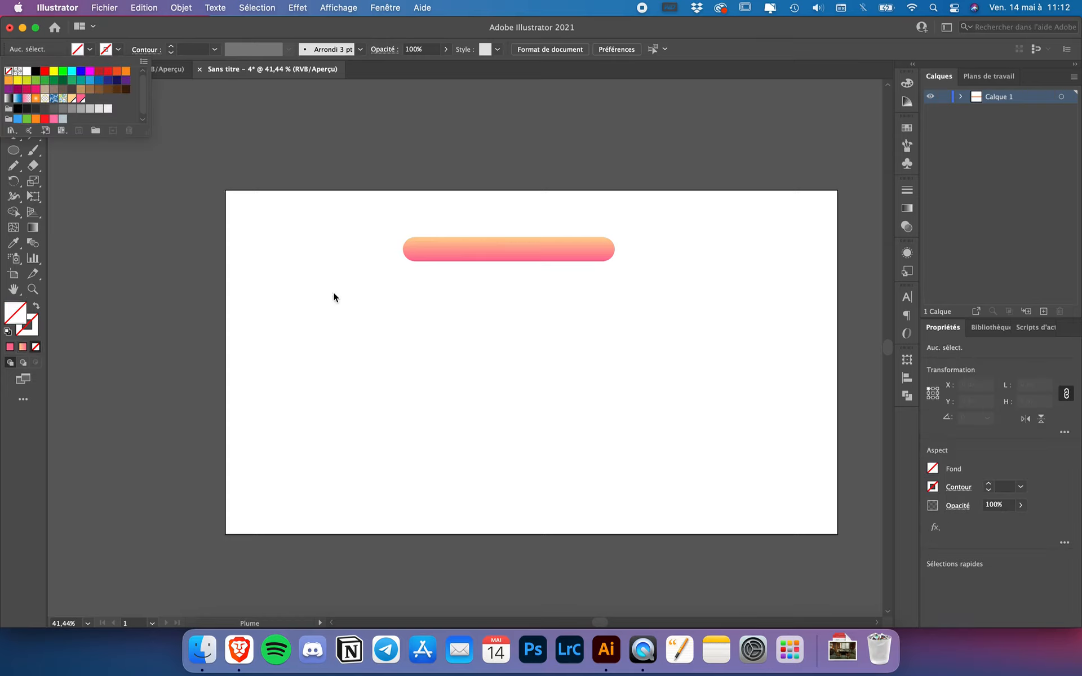
{"action": "left_click", "coordinate": [400, 334]}
{"action": "left_click_drag", "start_coordinate": [451, 433], "coordinate": [526, 437]}
{"action": "left_click_drag", "start_coordinate": [584, 359], "coordinate": [529, 334]}
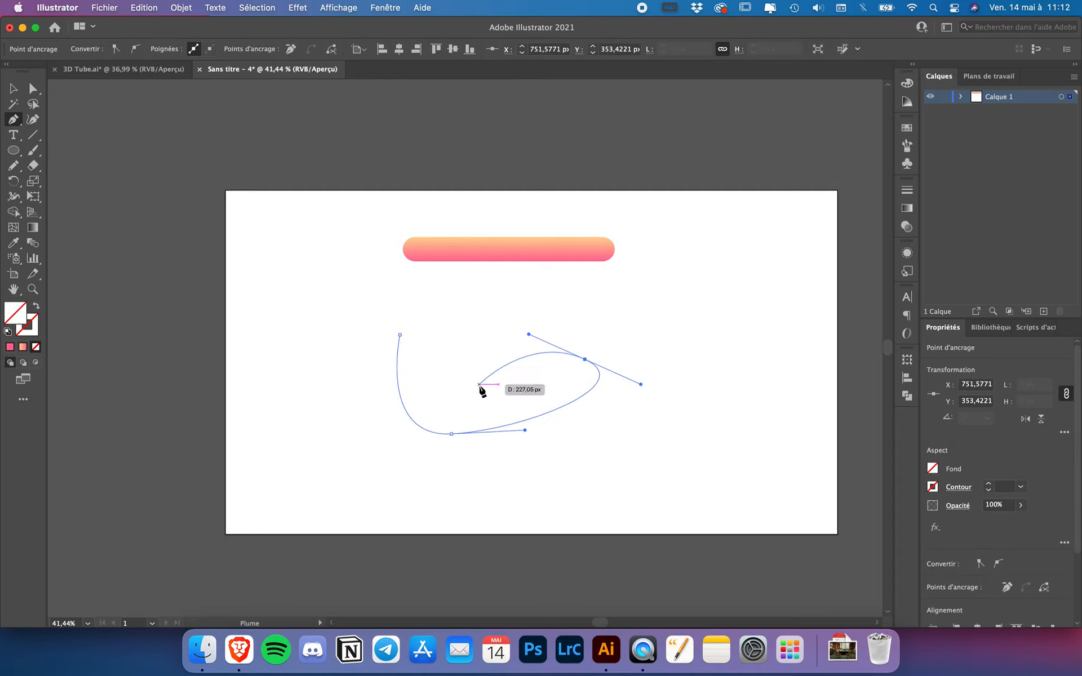
{"action": "left_click_drag", "start_coordinate": [479, 384], "coordinate": [479, 412]}
{"action": "left_click_drag", "start_coordinate": [542, 472], "coordinate": [638, 449]}
{"action": "left_click_drag", "start_coordinate": [686, 416], "coordinate": [629, 408]}
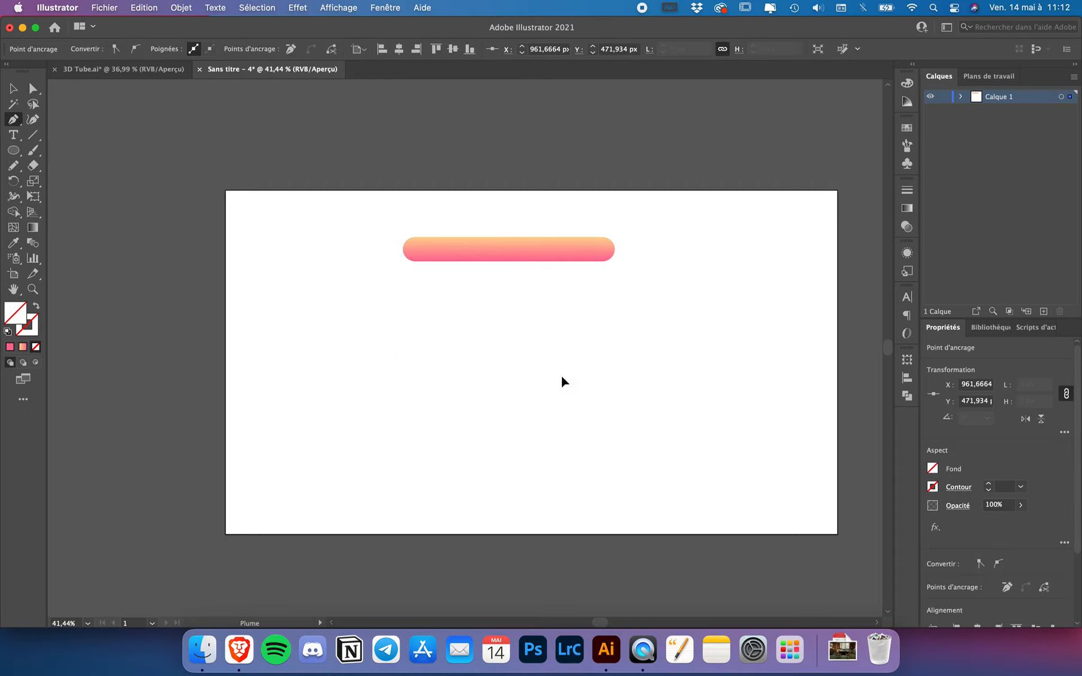
{"action": "left_click_drag", "start_coordinate": [561, 376], "coordinate": [592, 340]}
- Replace the tube blend's spine with the looping curve
{"action": "key", "text": "v"}
{"action": "left_click_drag", "start_coordinate": [615, 164], "coordinate": [379, 471]}
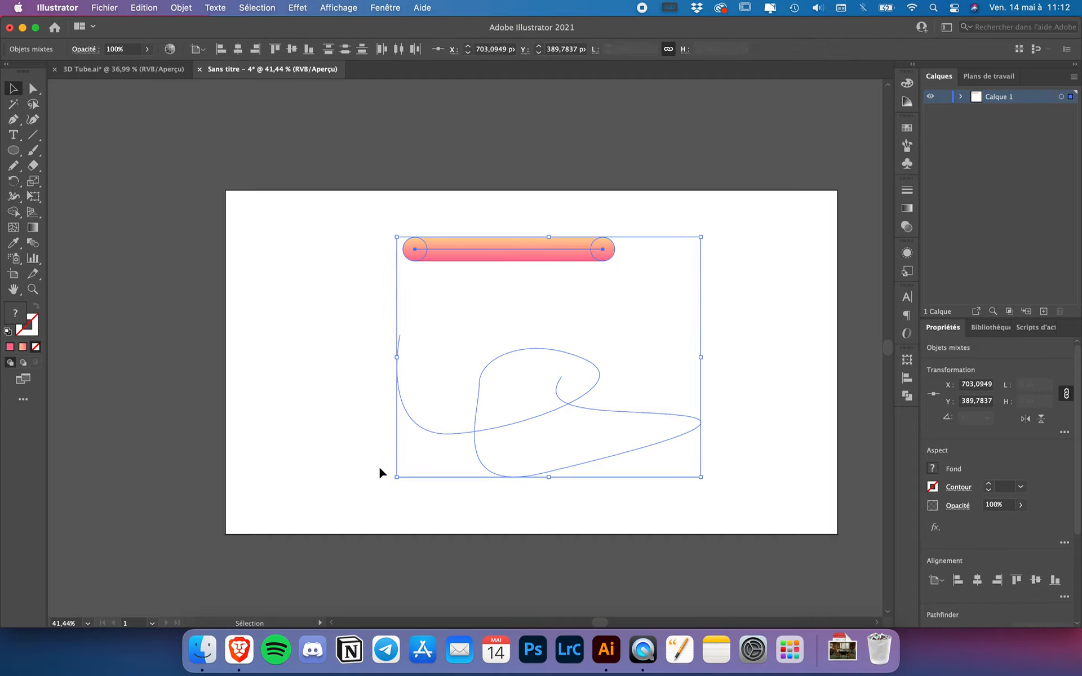
{"action": "left_click", "coordinate": [181, 7]}
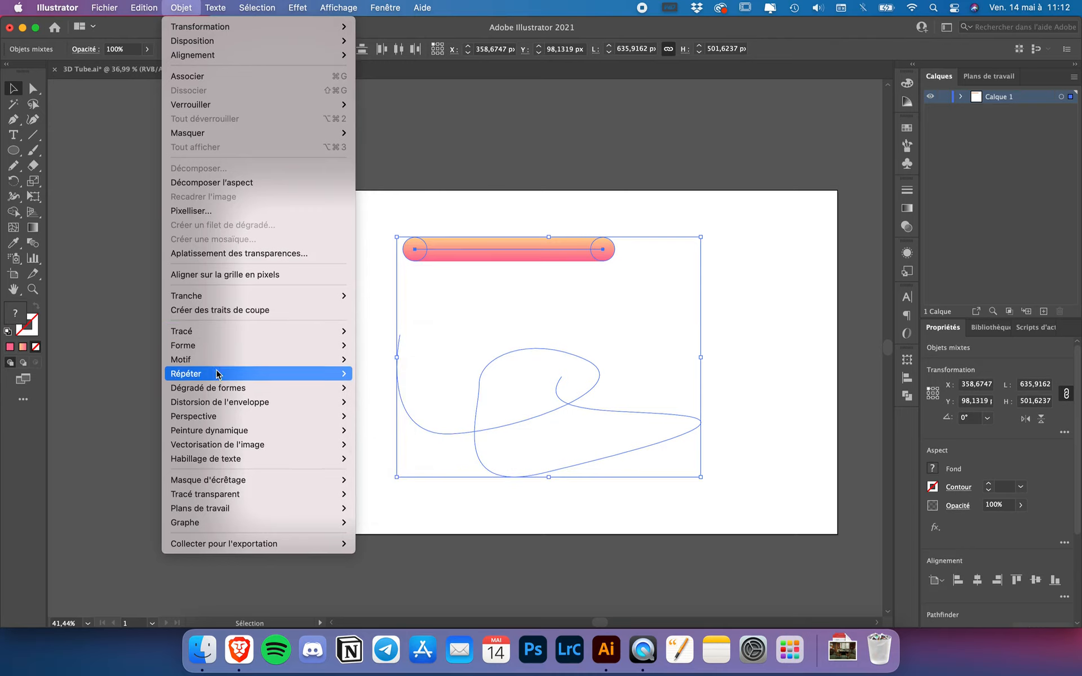
{"action": "mouse_move", "coordinate": [222, 388]}
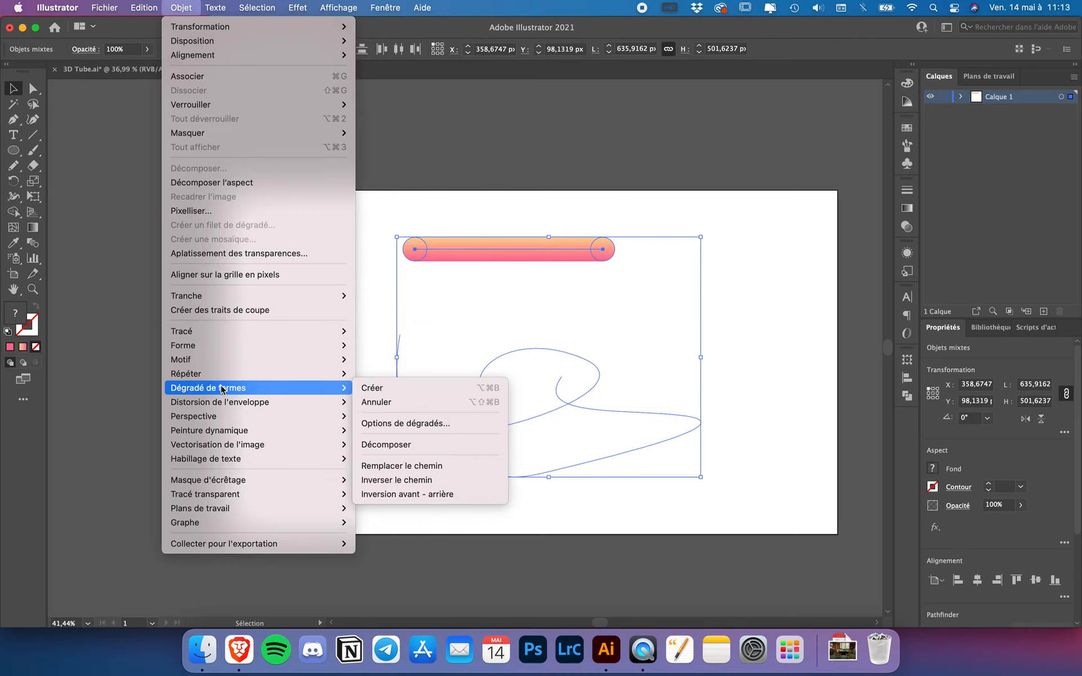
{"action": "left_click", "coordinate": [397, 466]}
{"action": "left_click", "coordinate": [369, 369]}
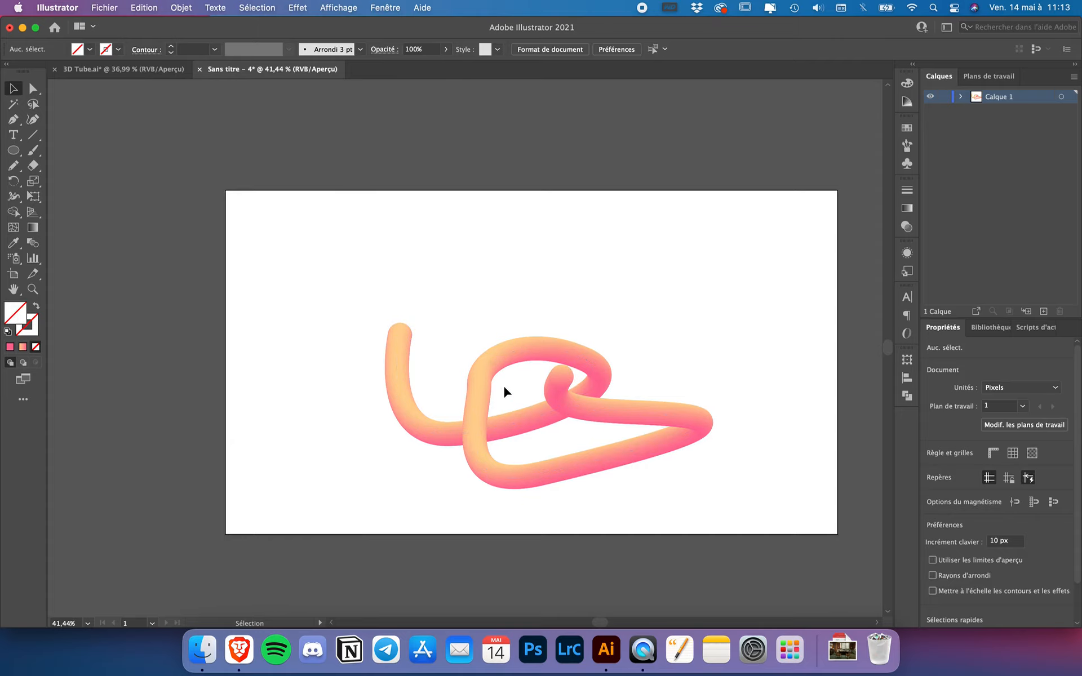
- Undo the spine replacement and delete the looping curve, keeping the straight tube
{"action": "key", "text": "a"}
{"action": "key", "text": "super+z"}
{"action": "left_click", "coordinate": [477, 356]}
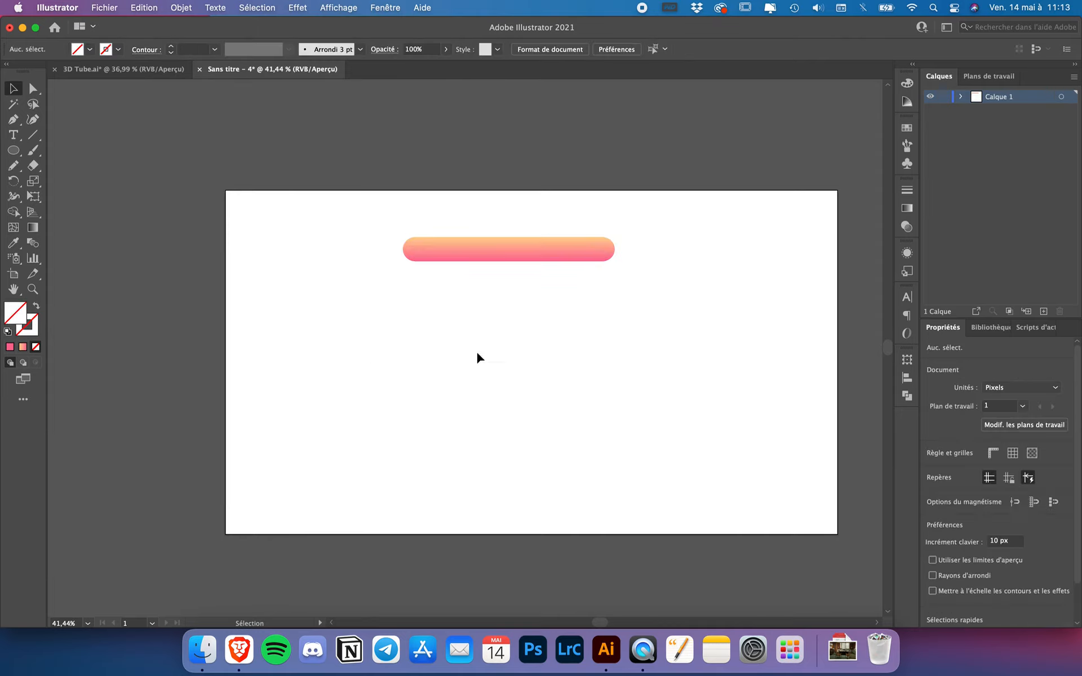
{"action": "left_click", "coordinate": [515, 356]}
{"action": "key", "text": "Delete"}
- Move the tube below the artboard and add the point text "3D" on the artboard
{"action": "left_click_drag", "start_coordinate": [478, 251], "coordinate": [472, 577]}
{"action": "left_click", "coordinate": [408, 355]}
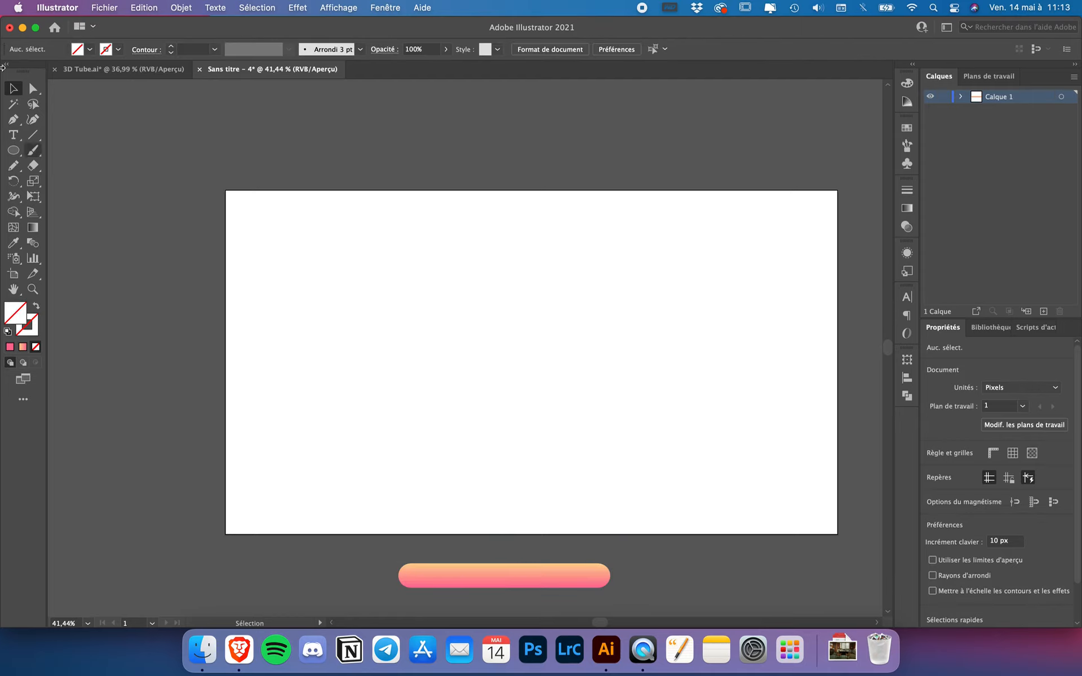
{"action": "left_click", "coordinate": [15, 135]}
{"action": "left_click", "coordinate": [473, 325]}
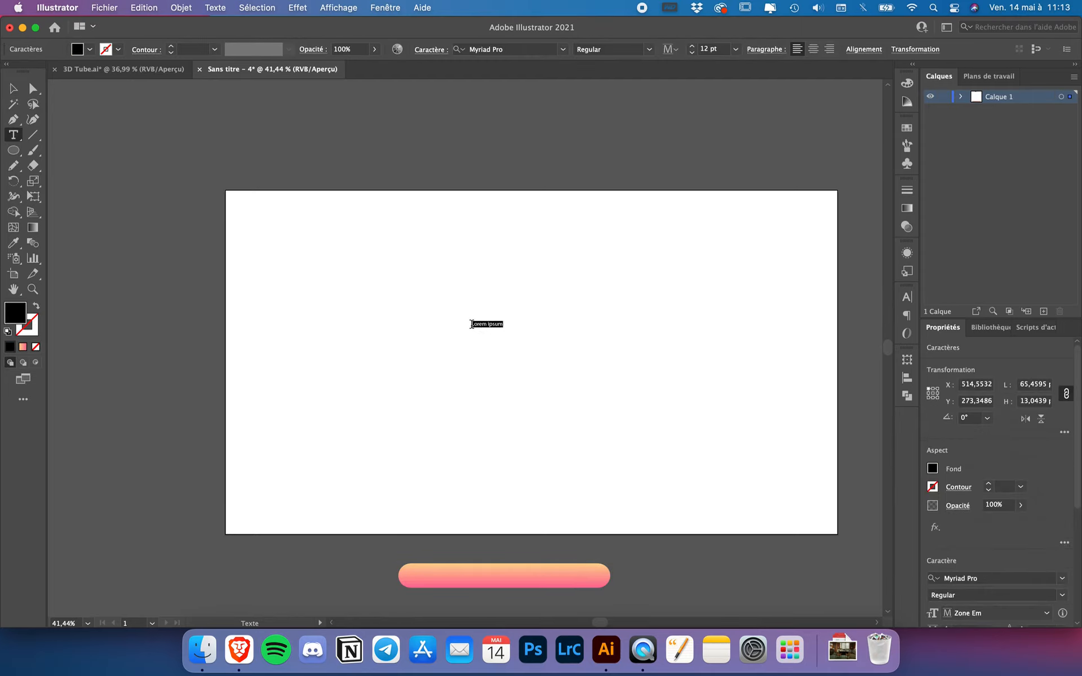
{"action": "type", "text": "3D"}
{"action": "left_click", "coordinate": [13, 88]}
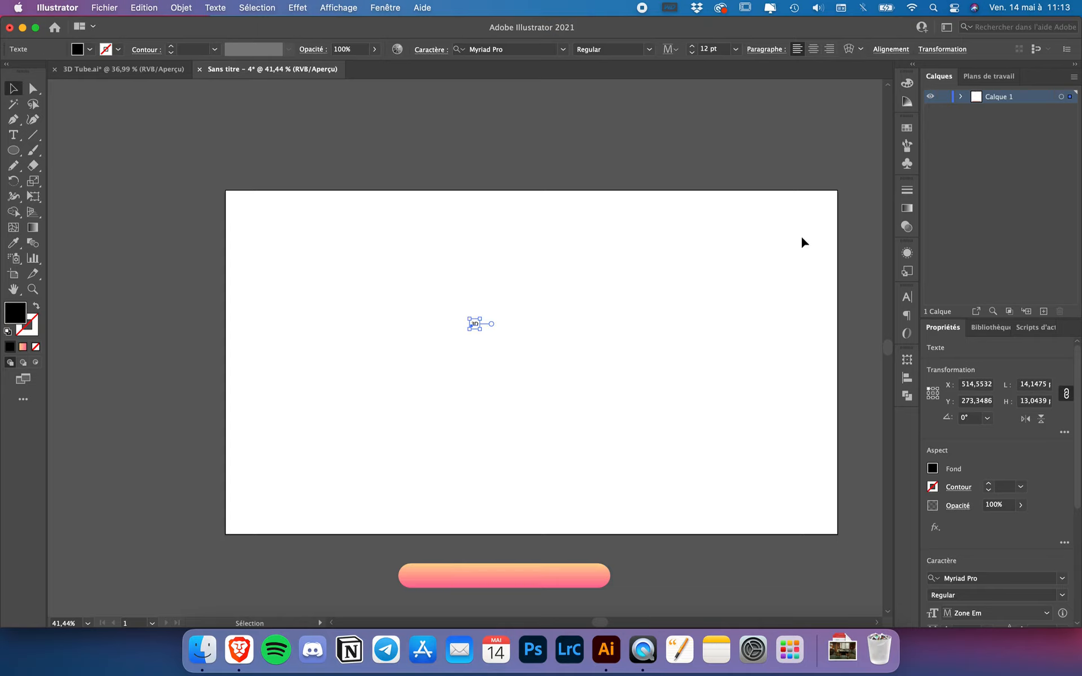
- Set the "3D" text to the Great Vibes font at 300 pt
{"action": "left_click", "coordinate": [907, 297]}
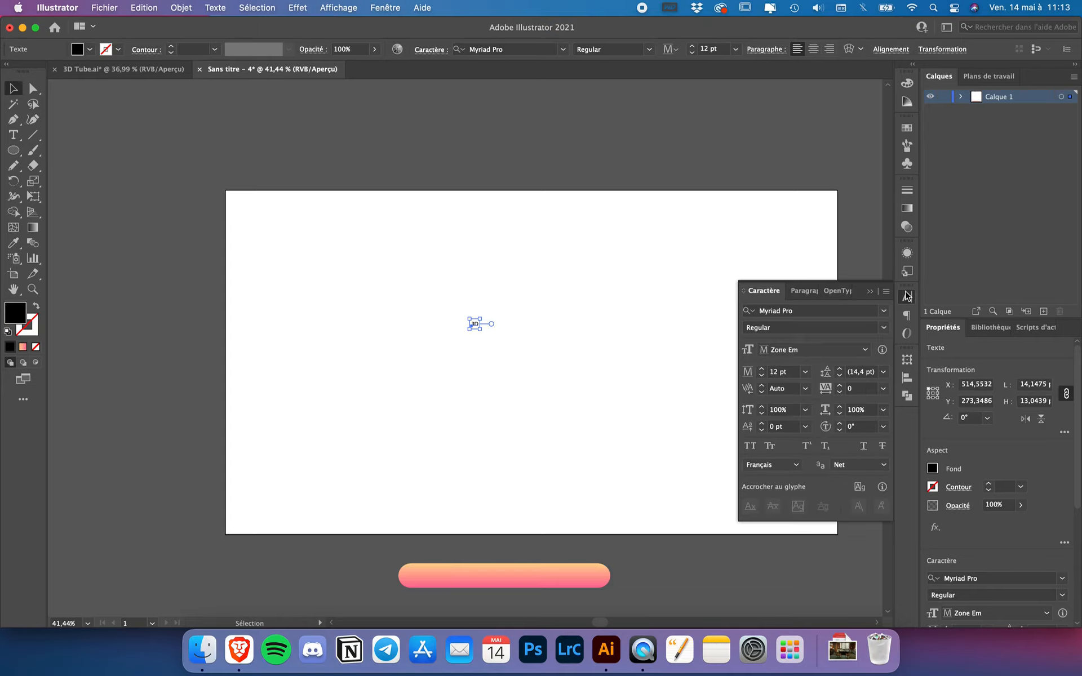
{"action": "left_click", "coordinate": [376, 7]}
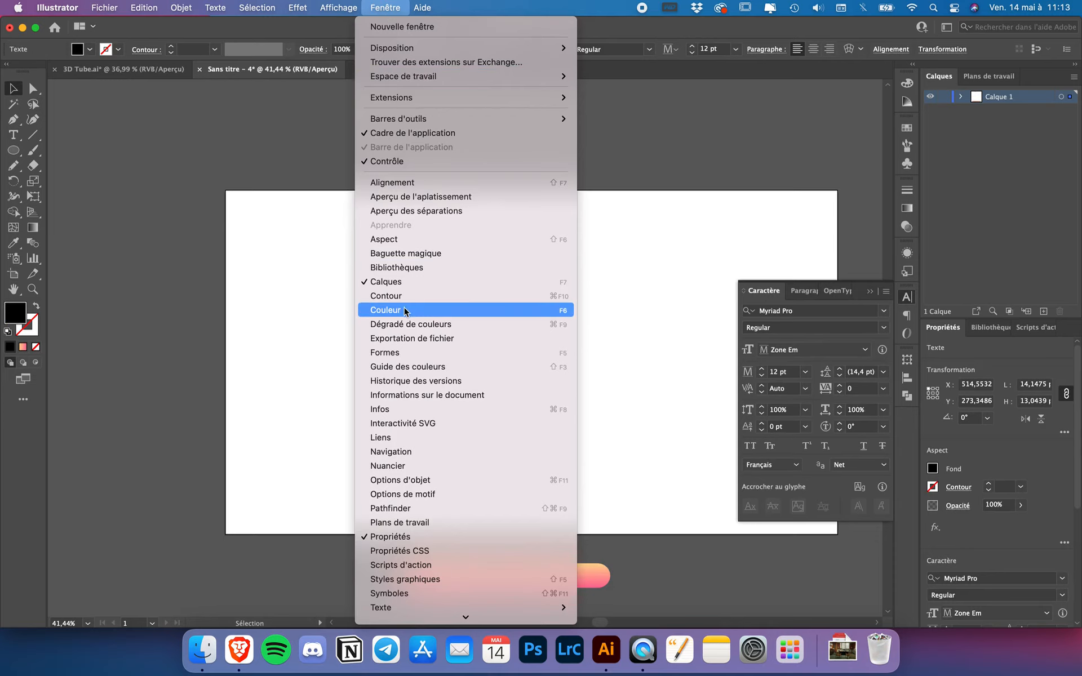
{"action": "scroll", "coordinate": [423, 542], "scroll_direction": "down", "scroll_amount": 5}
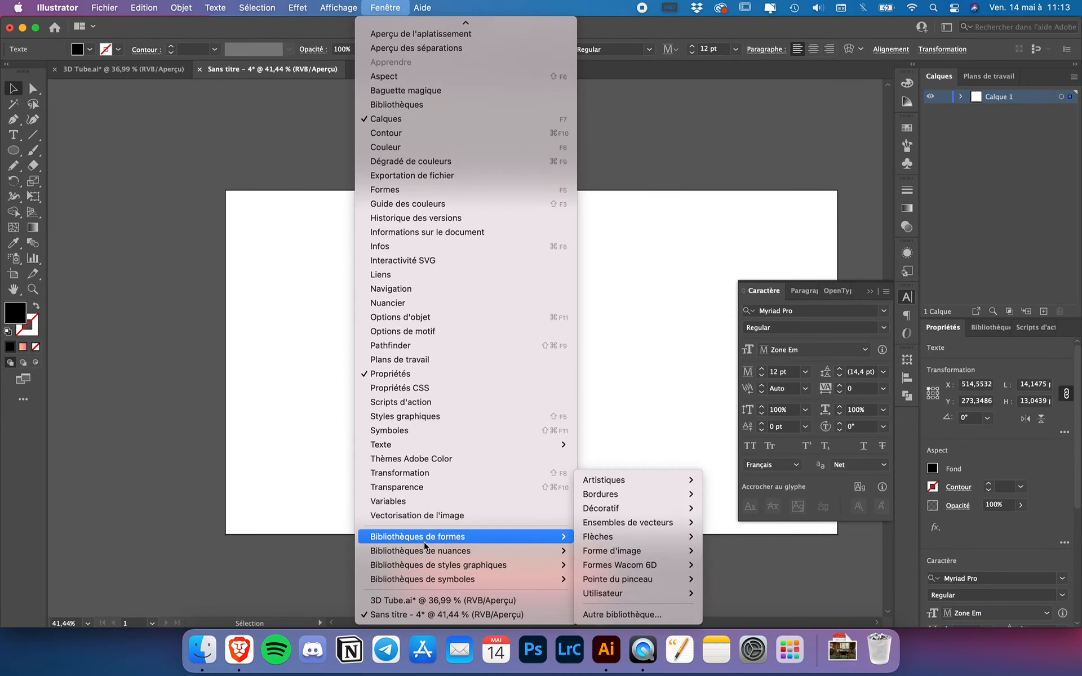
{"action": "mouse_move", "coordinate": [415, 445]}
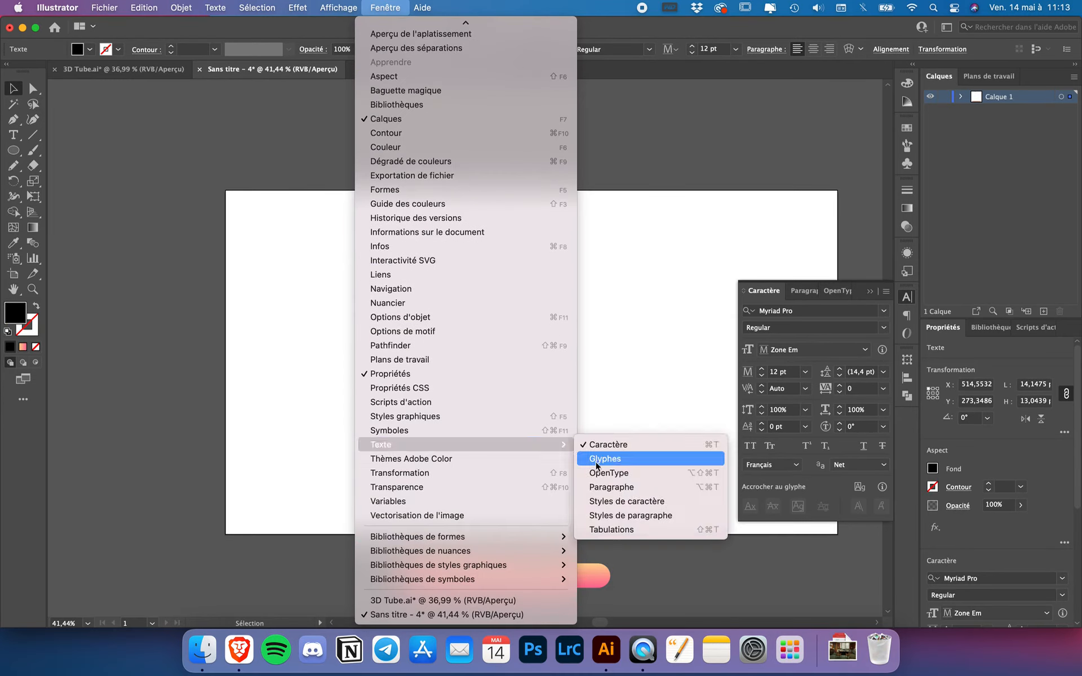
{"action": "left_click", "coordinate": [624, 445]}
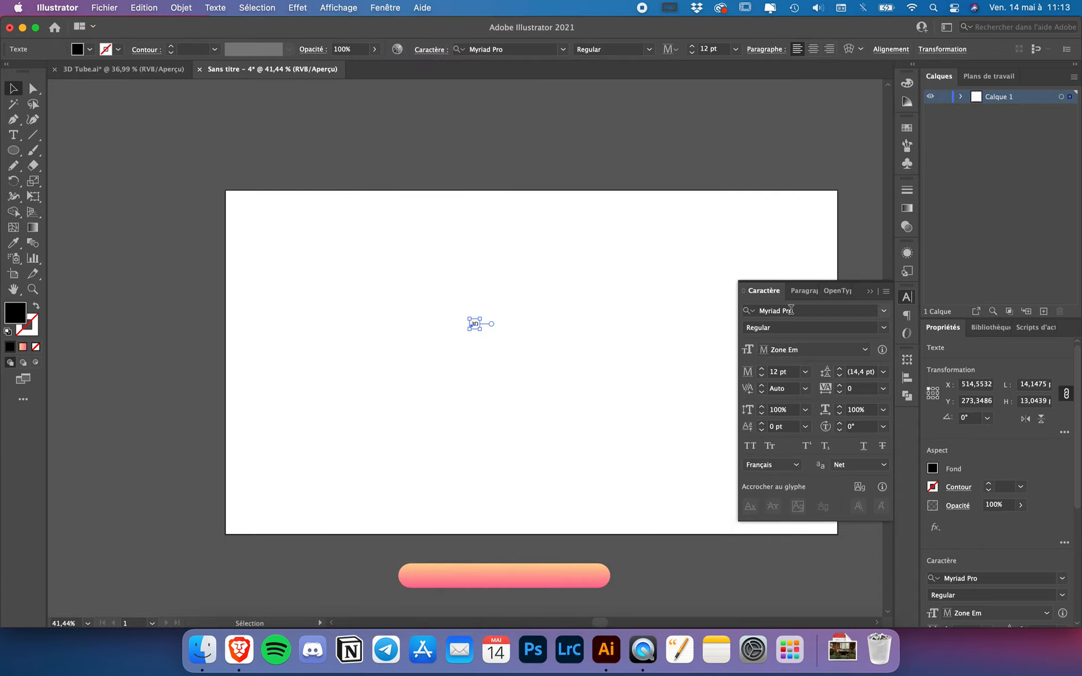
{"action": "left_click", "coordinate": [792, 311]}
{"action": "type", "text": "great"}
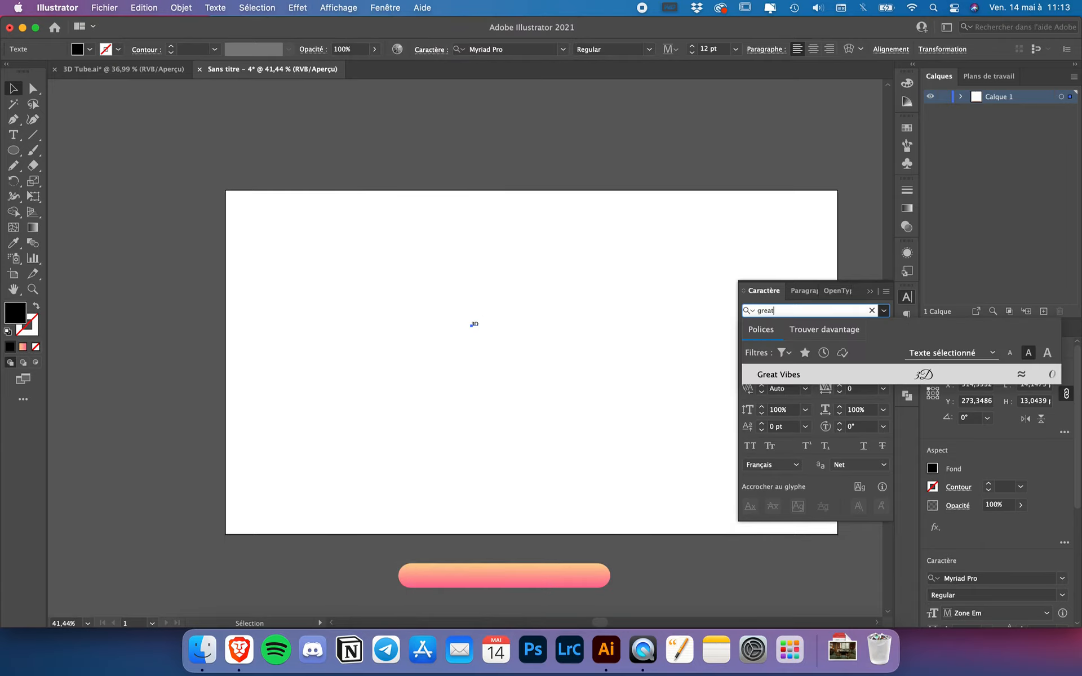
{"action": "left_click", "coordinate": [820, 378]}
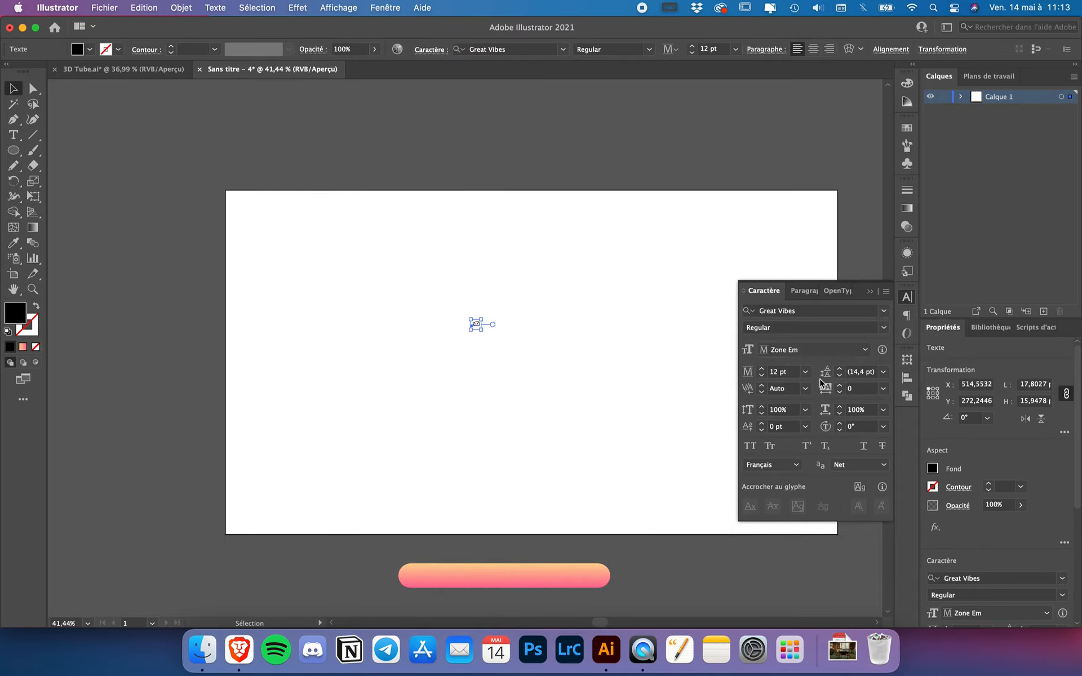
{"action": "left_click", "coordinate": [787, 372]}
{"action": "type", "text": "300"}
{"action": "key", "text": "Return"}
- Move the "3D" text down toward the middle of the artboard and fill it with a medium grey swatch
{"action": "left_click_drag", "start_coordinate": [647, 236], "coordinate": [616, 324]}
{"action": "left_click", "coordinate": [89, 49]}
{"action": "left_click", "coordinate": [81, 108]}
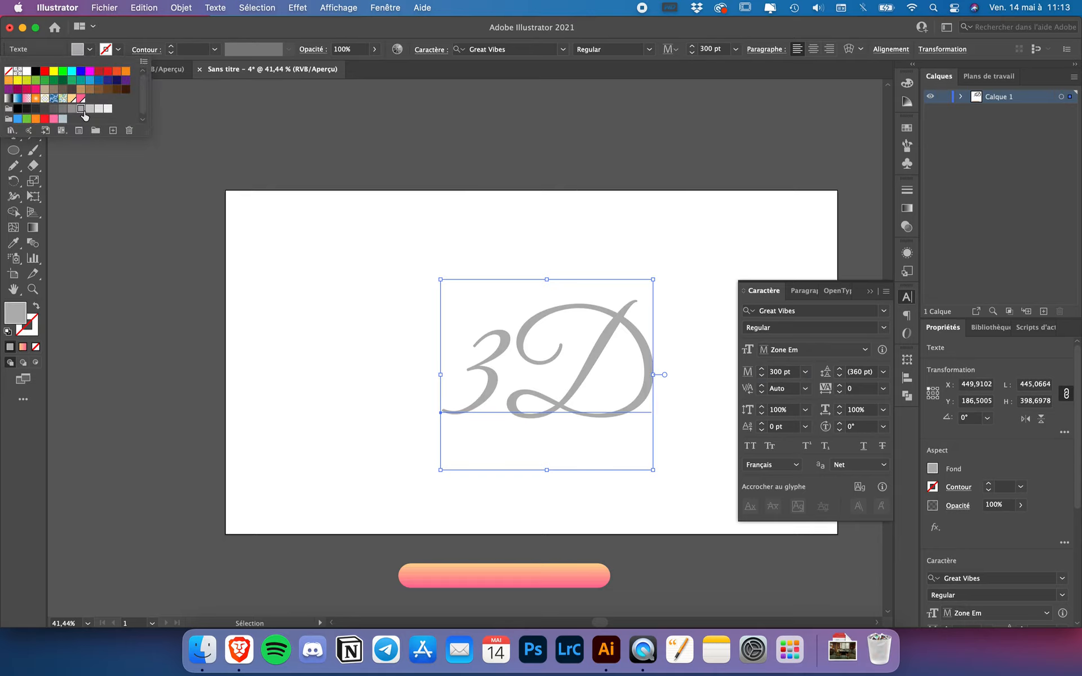
{"action": "left_click", "coordinate": [186, 10]}
{"action": "left_click", "coordinate": [185, 9]}
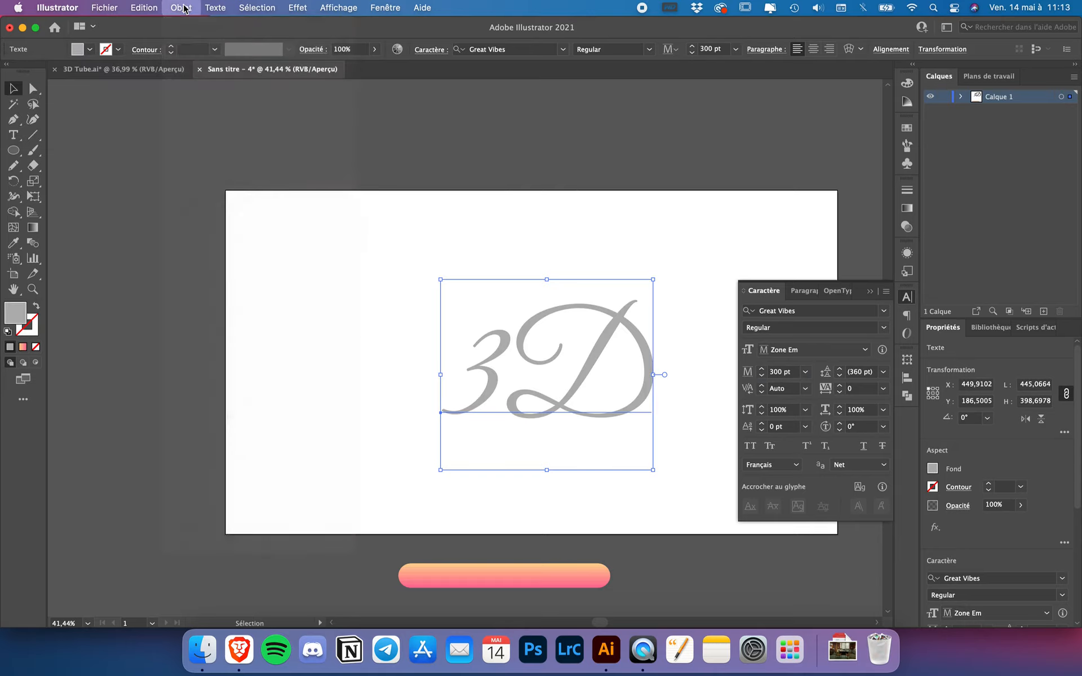
- Lock the "3D" text in place as a tracing guide and collapse the character settings
{"action": "left_click", "coordinate": [183, 8]}
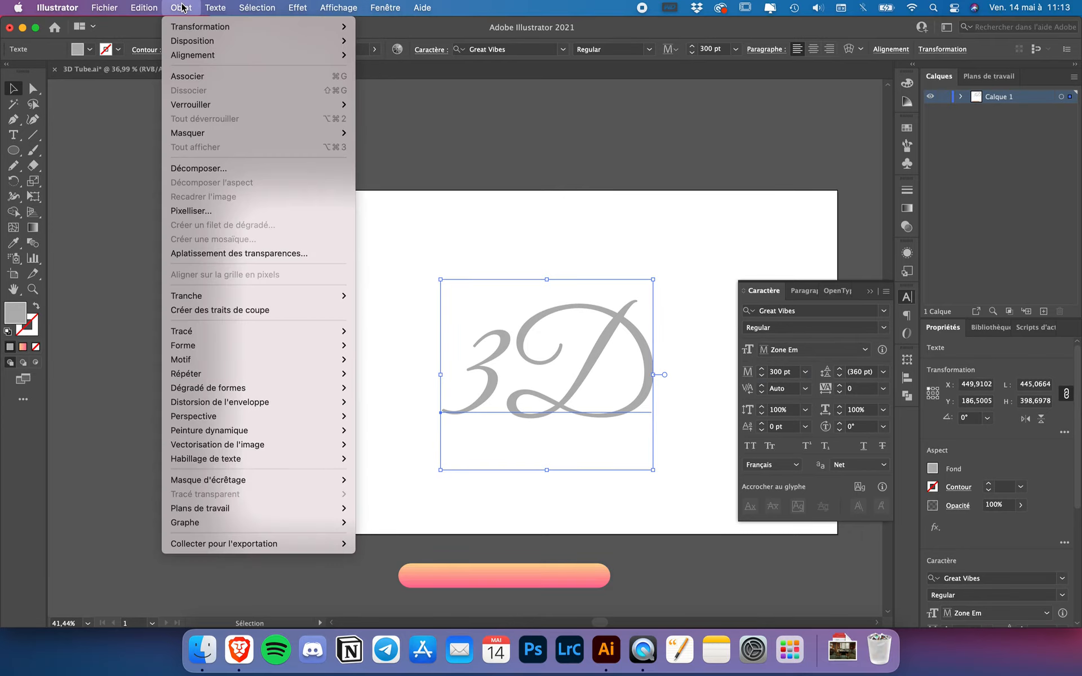
{"action": "mouse_move", "coordinate": [254, 104]}
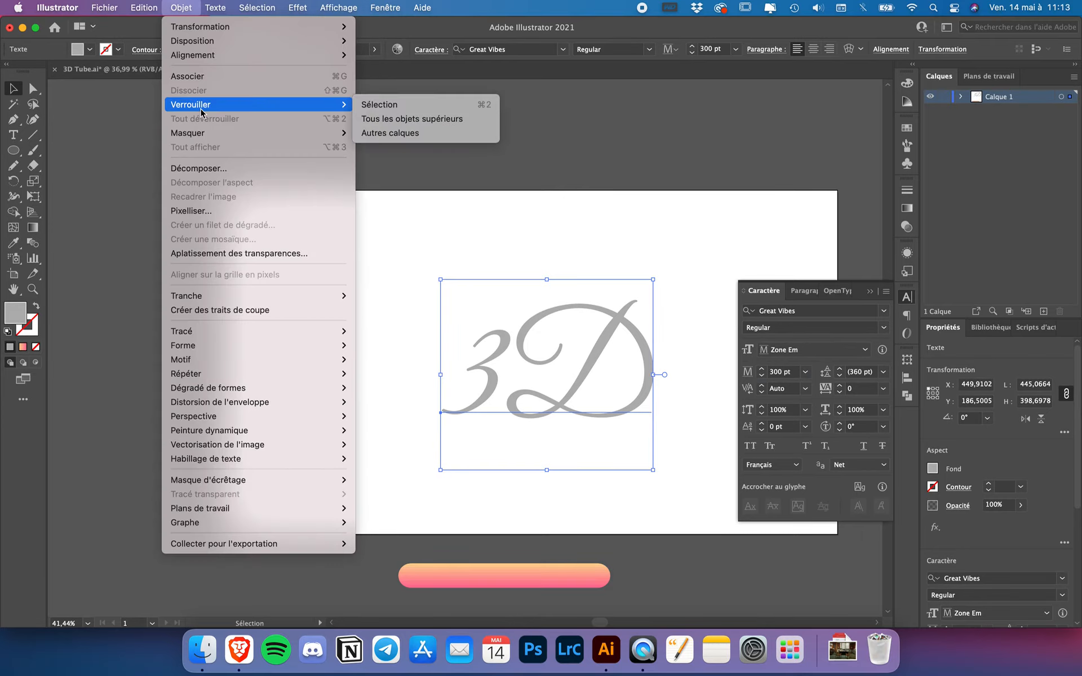
{"action": "left_click", "coordinate": [418, 106]}
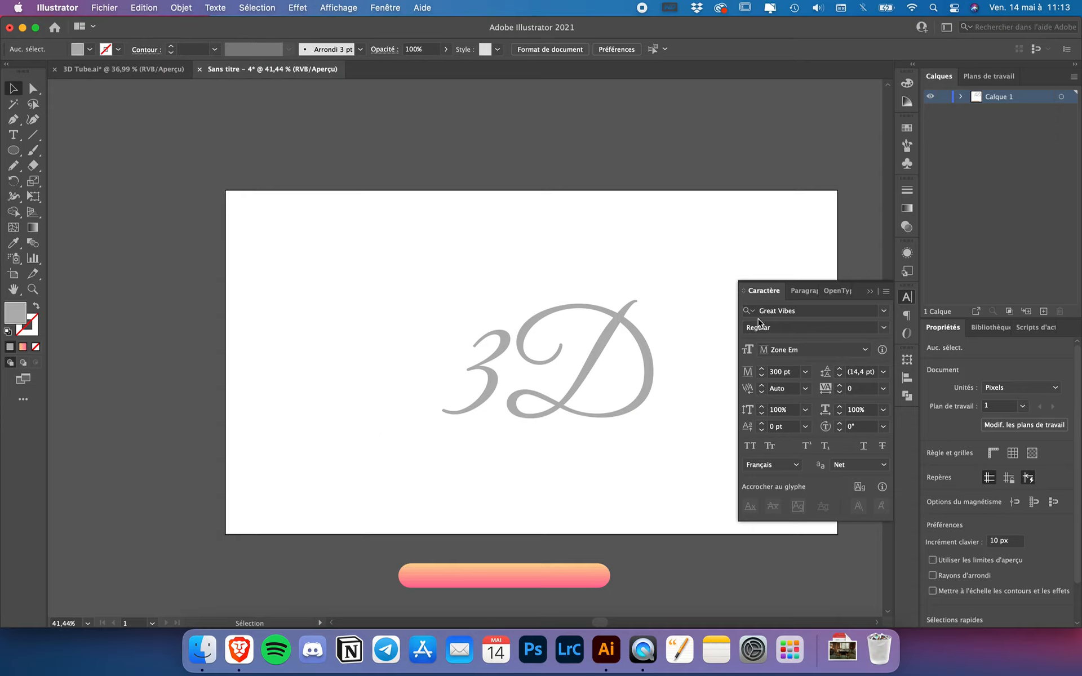
{"action": "left_click", "coordinate": [764, 290]}
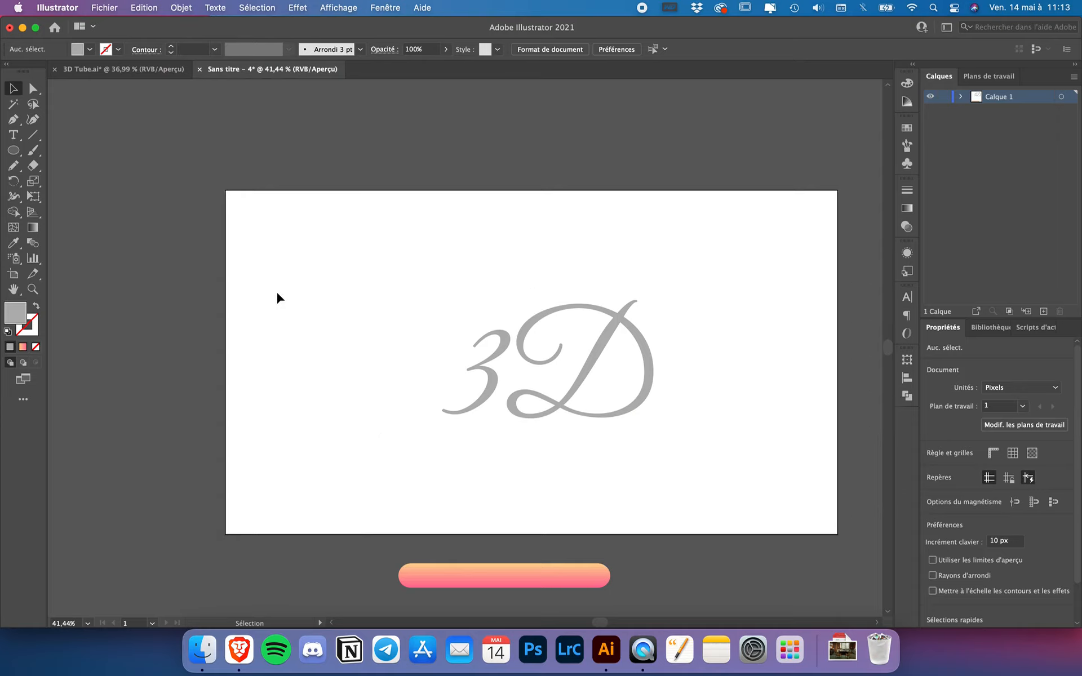
- Set up the Pen tool with no fill and a black stroke
{"action": "left_click", "coordinate": [14, 120]}
{"action": "left_click", "coordinate": [76, 50]}
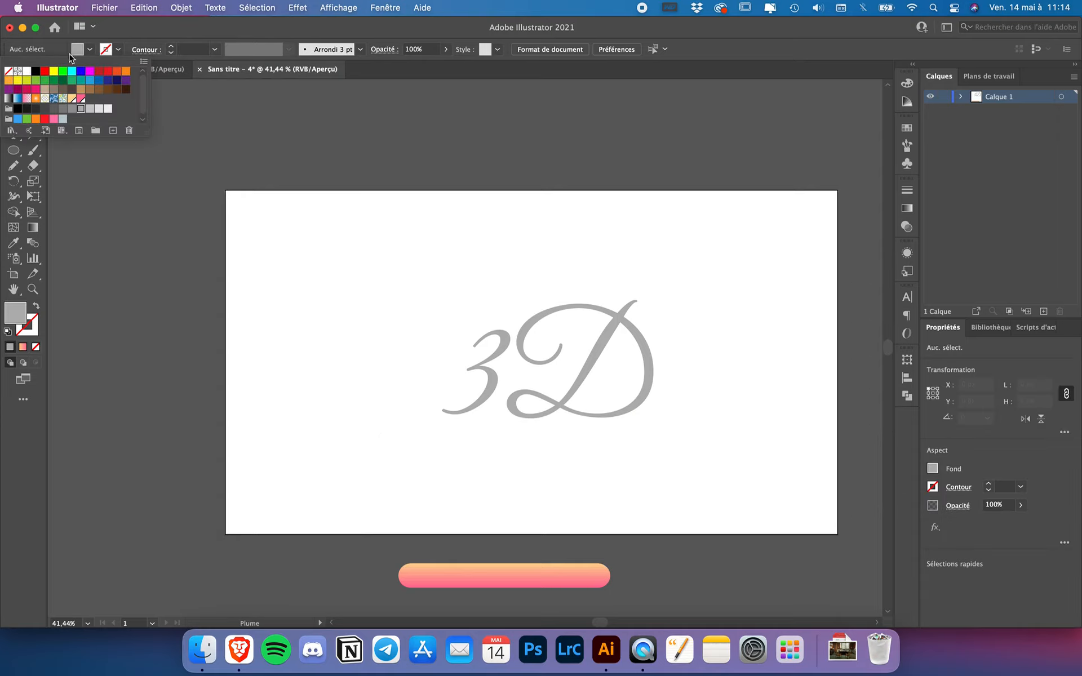
{"action": "left_click", "coordinate": [9, 72]}
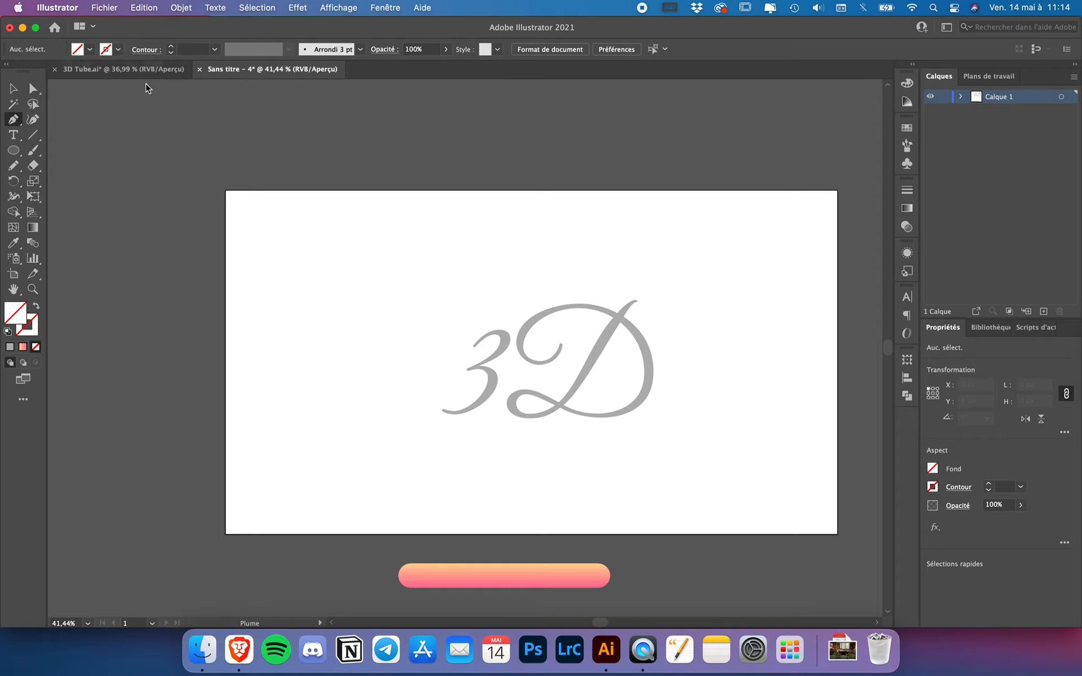
{"action": "left_click", "coordinate": [118, 50]}
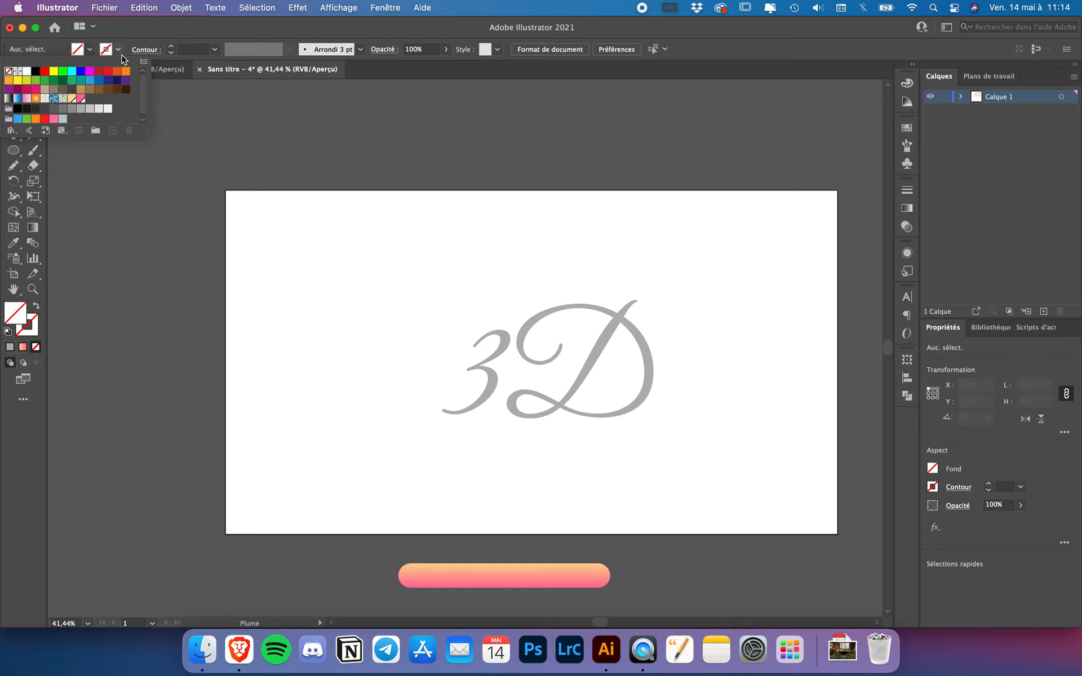
{"action": "left_click", "coordinate": [38, 72]}
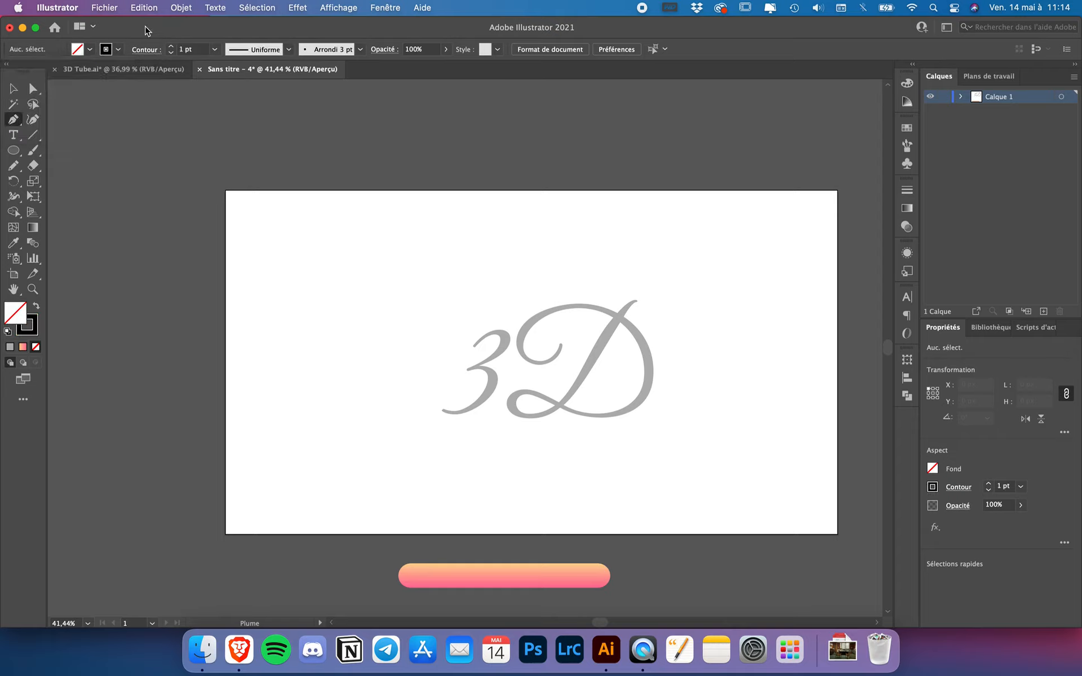
- Trace the "3" of the guide text with an open, curved Pen path and end the path
{"action": "scroll", "coordinate": [510, 327], "scroll_direction": "up", "scroll_amount": 5}
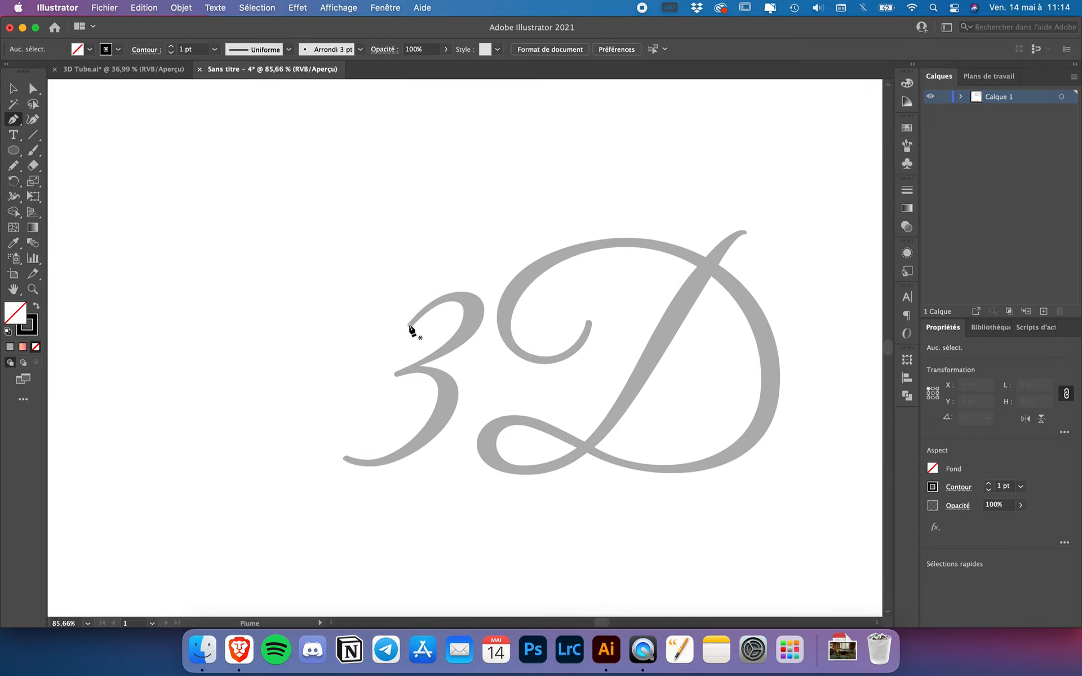
{"action": "left_click", "coordinate": [409, 325]}
{"action": "left_click_drag", "start_coordinate": [473, 312], "coordinate": [486, 355]}
{"action": "left_click", "coordinate": [396, 373]}
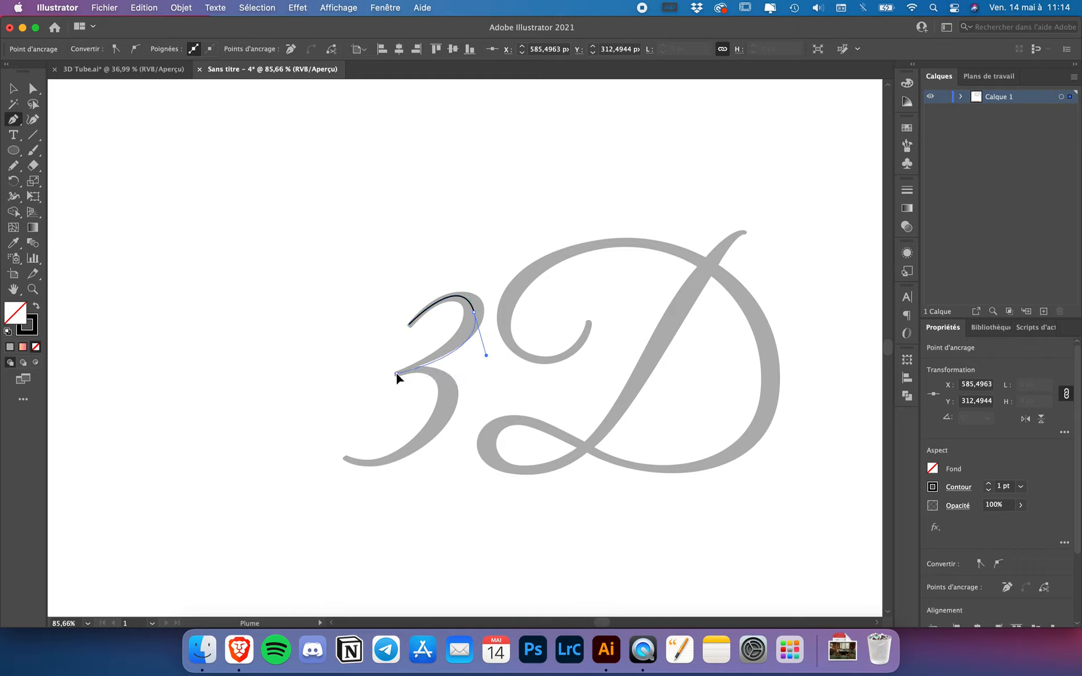
{"action": "left_click_drag", "start_coordinate": [396, 373], "coordinate": [445, 411]}
{"action": "left_click_drag", "start_coordinate": [444, 412], "coordinate": [424, 463]}
{"action": "mouse_move", "coordinate": [345, 457]}
{"action": "left_mouse_down"}
{"action": "mouse_move", "coordinate": [355, 464]}
{"action": "mouse_move", "coordinate": [331, 453]}
{"action": "left_mouse_up"}
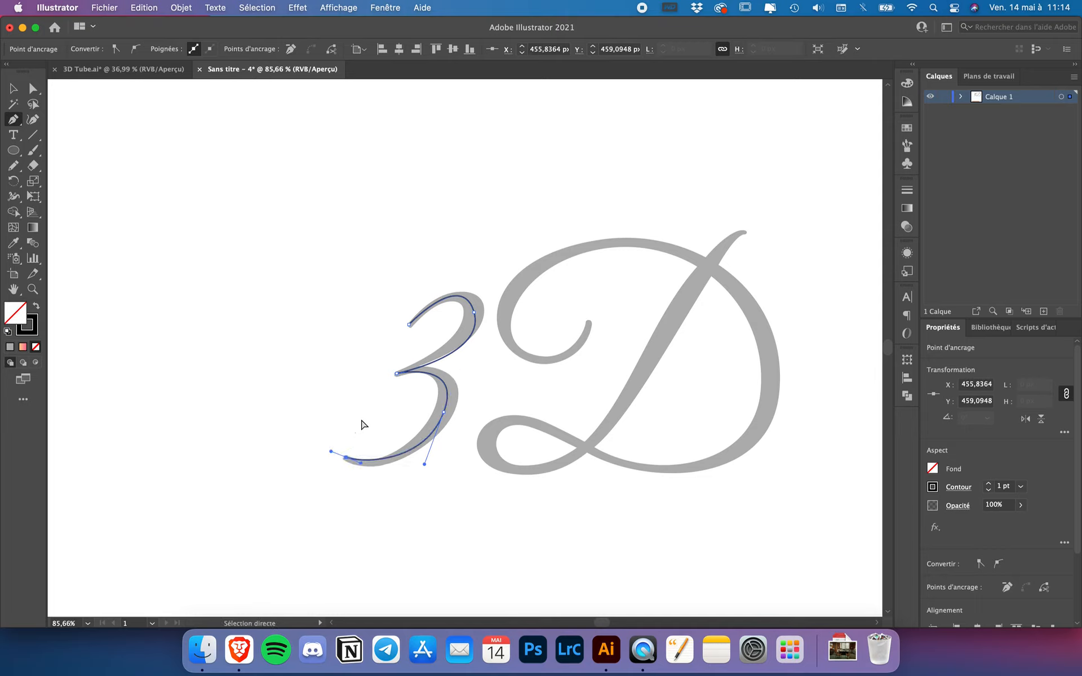
{"action": "left_click", "coordinate": [524, 403], "text": "super"}
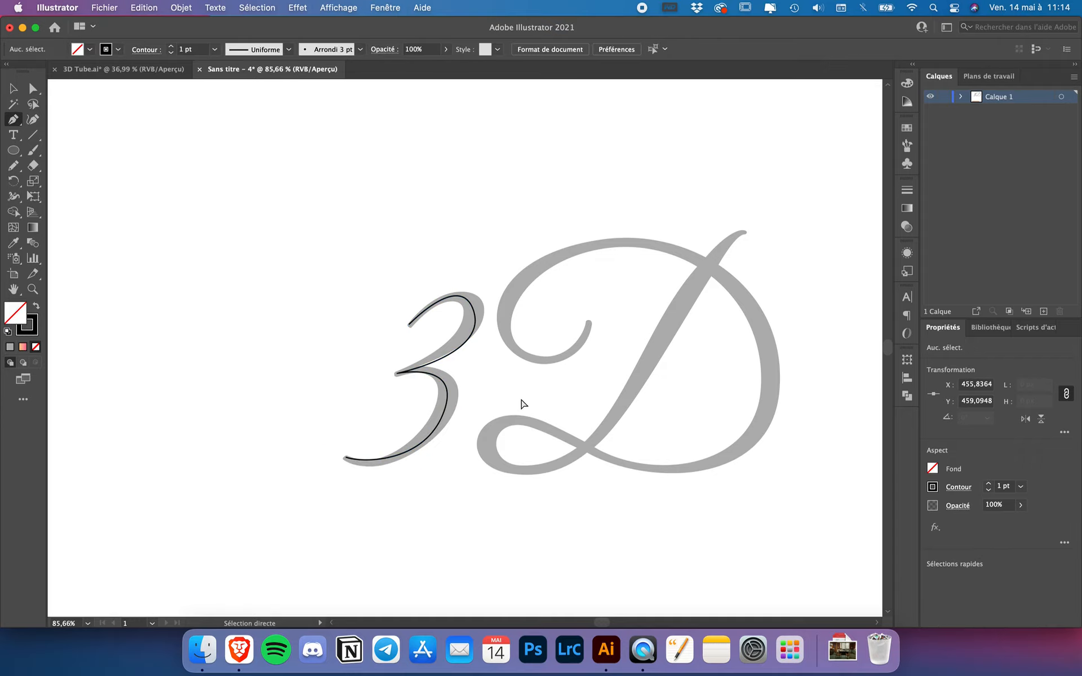
- Trace the "D" as one continuous Pen path from the inner curl through the lower loop to the diagonal's upper end
{"action": "left_click", "coordinate": [589, 322]}
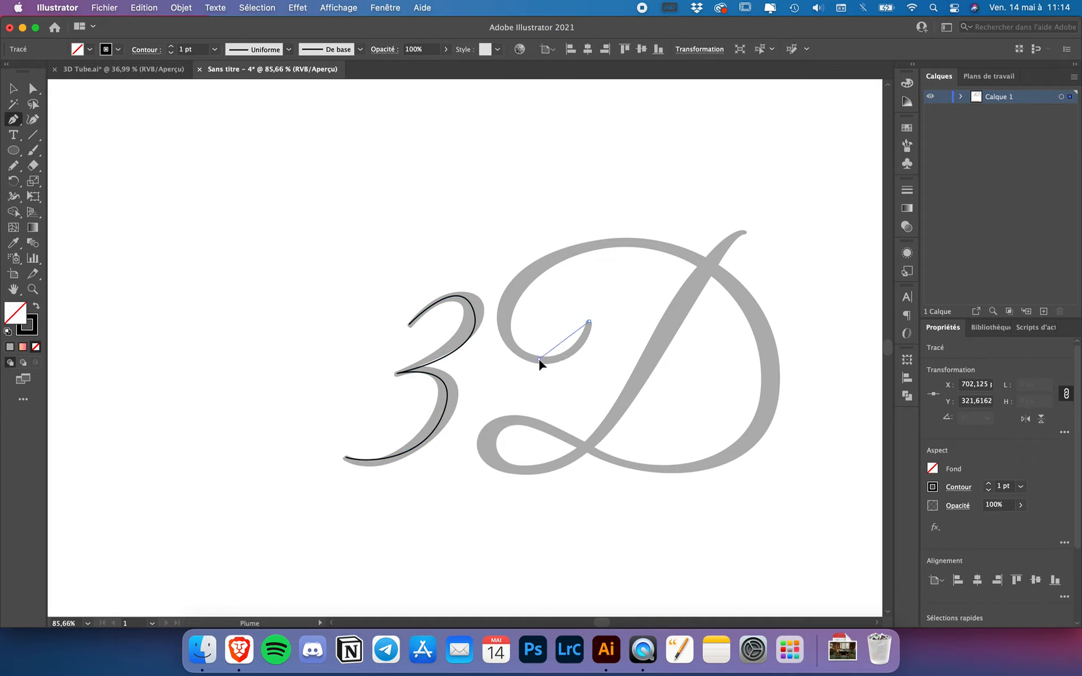
{"action": "left_click_drag", "start_coordinate": [540, 358], "coordinate": [499, 356]}
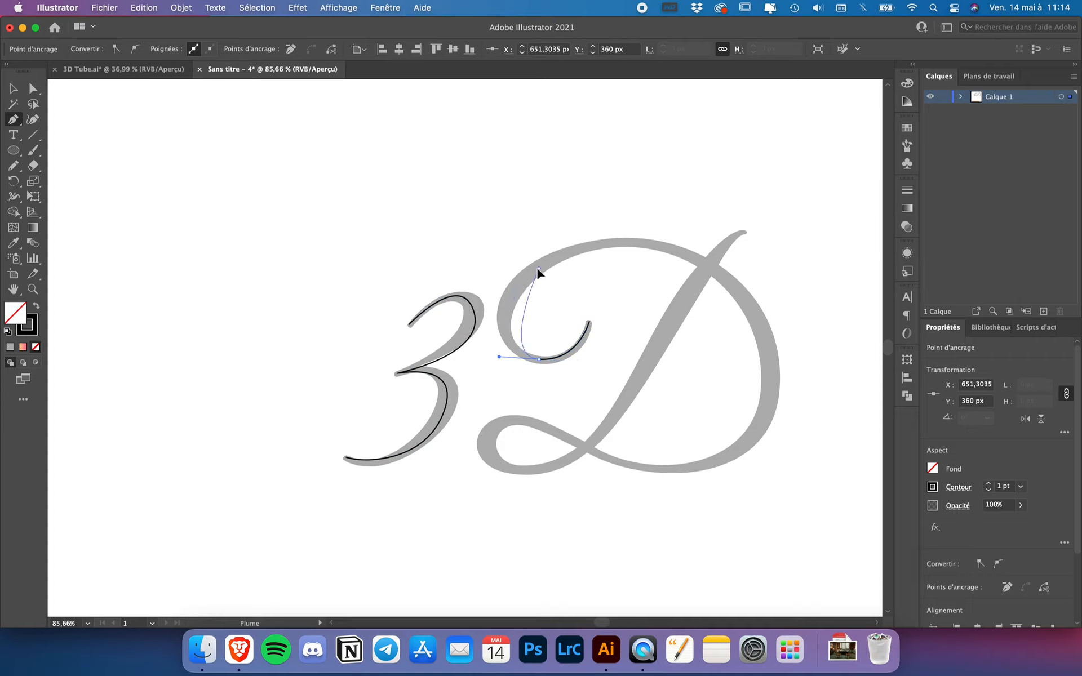
{"action": "left_click_drag", "start_coordinate": [539, 269], "coordinate": [584, 239]}
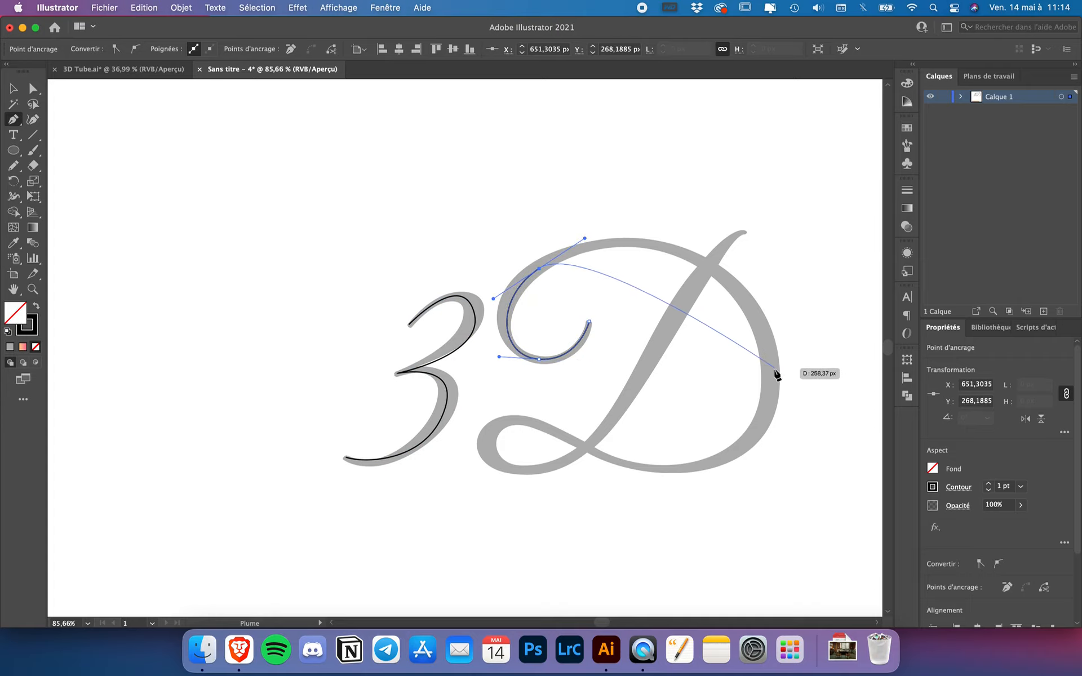
{"action": "left_click_drag", "start_coordinate": [770, 377], "coordinate": [785, 533]}
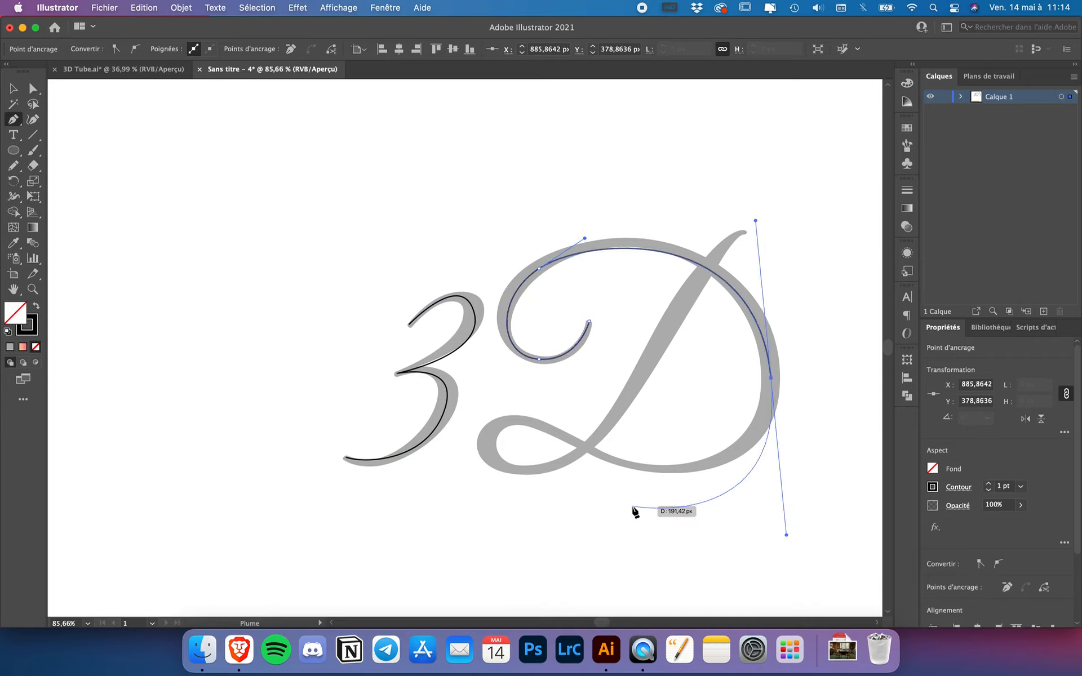
{"action": "left_click_drag", "start_coordinate": [577, 442], "coordinate": [555, 434]}
{"action": "left_click_drag", "start_coordinate": [486, 452], "coordinate": [489, 501]}
{"action": "left_click_drag", "start_coordinate": [637, 385], "coordinate": [711, 273]}
{"action": "left_click_drag", "start_coordinate": [749, 232], "coordinate": [777, 227]}
{"action": "left_click", "coordinate": [13, 88]}
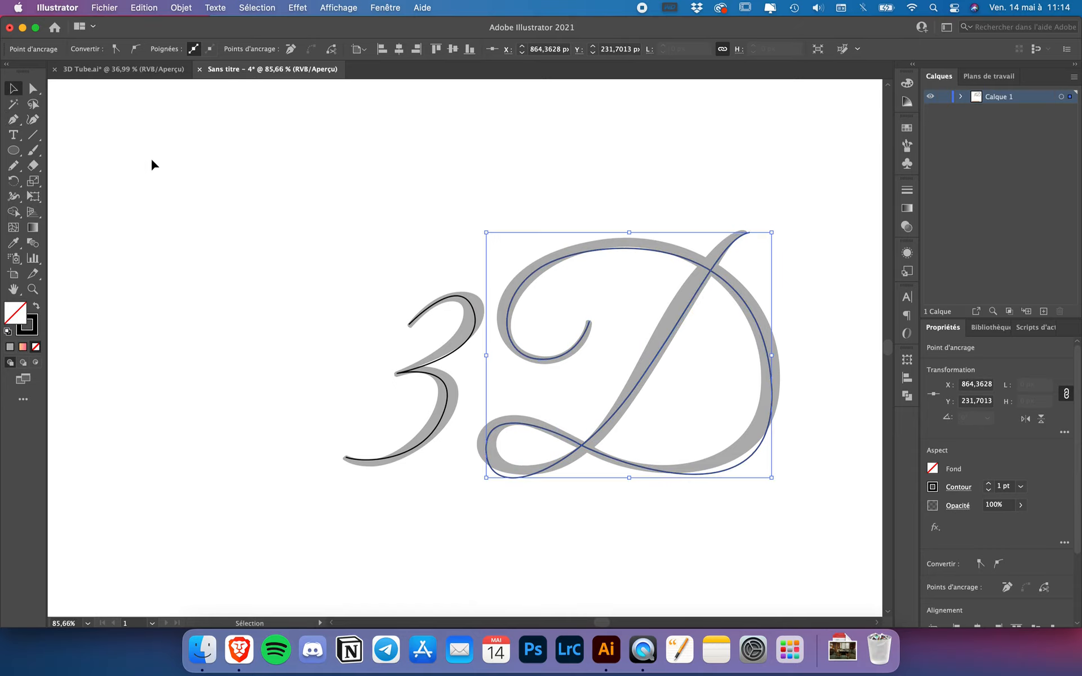
{"action": "left_click", "coordinate": [159, 171]}
- Unlock the grey "3D" guide text and delete it, keeping the two traced paths
{"action": "scroll", "coordinate": [159, 172], "scroll_direction": "down", "scroll_amount": 3}
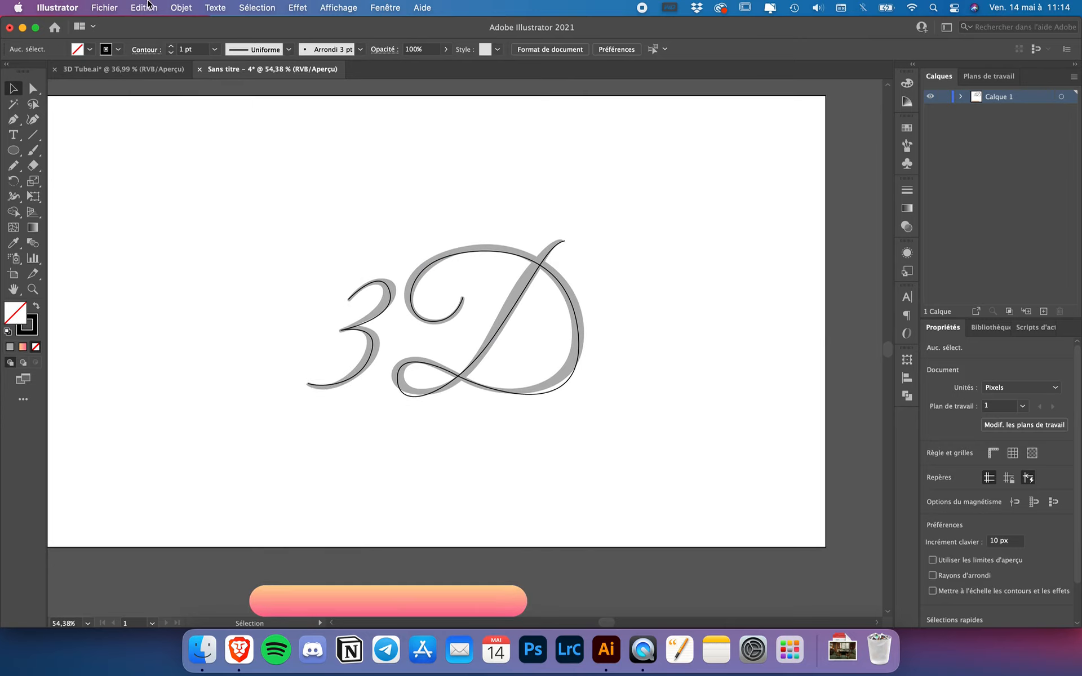
{"action": "left_click", "coordinate": [179, 7]}
{"action": "left_click", "coordinate": [205, 116]}
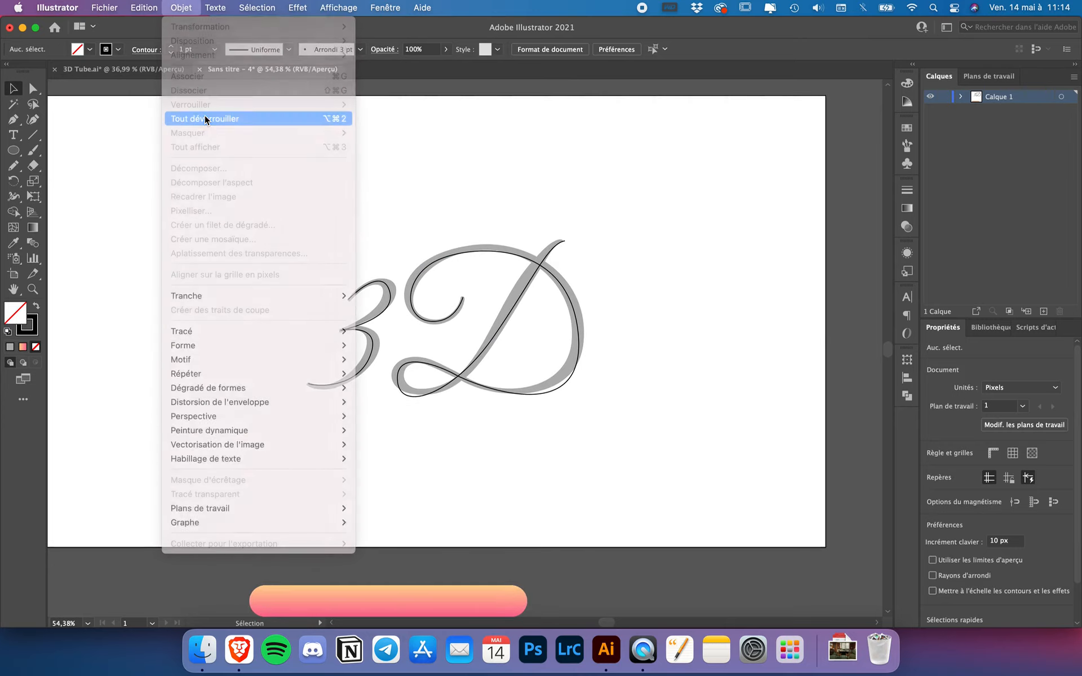
{"action": "left_click", "coordinate": [340, 250]}
{"action": "left_click_drag", "start_coordinate": [340, 251], "coordinate": [230, 241]}
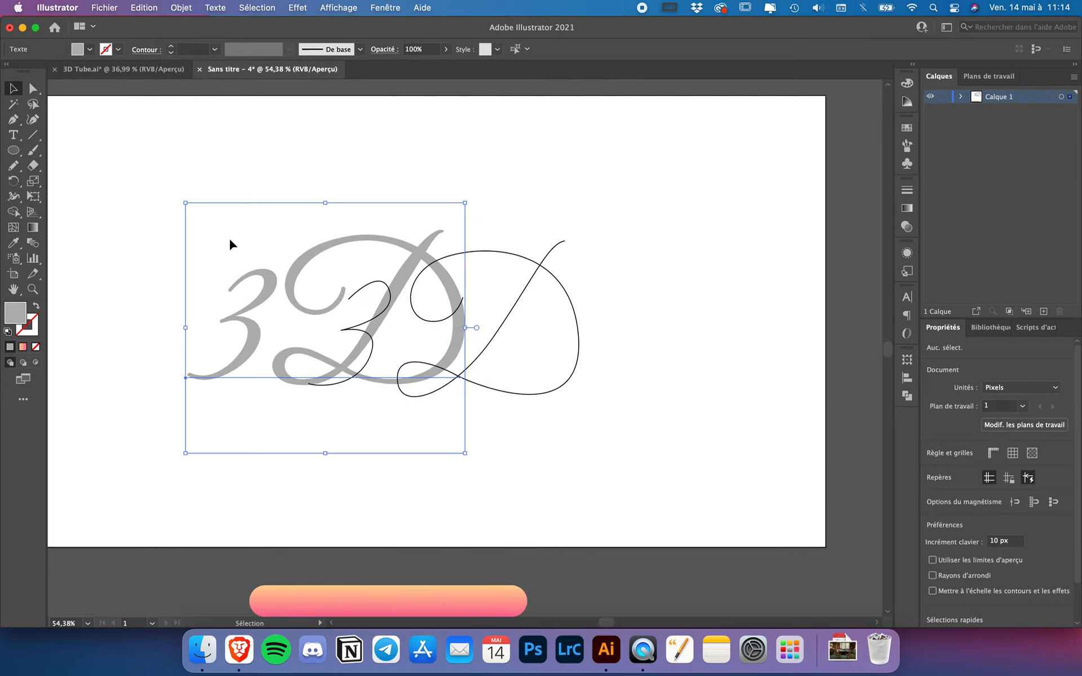
{"action": "key", "text": "Delete"}
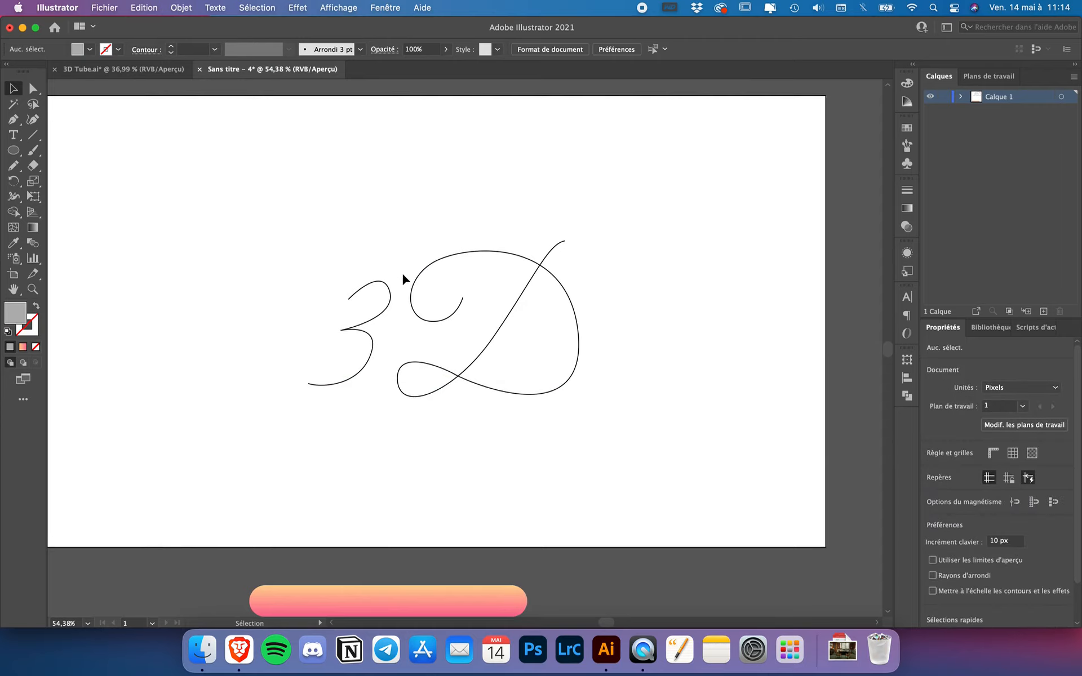
- Smooth the "3" path by adjusting the upper curve's handle and the lower curve's anchor point and handle
{"action": "scroll", "coordinate": [386, 338], "scroll_direction": "up", "scroll_amount": 2}
{"action": "left_click", "coordinate": [33, 89]}
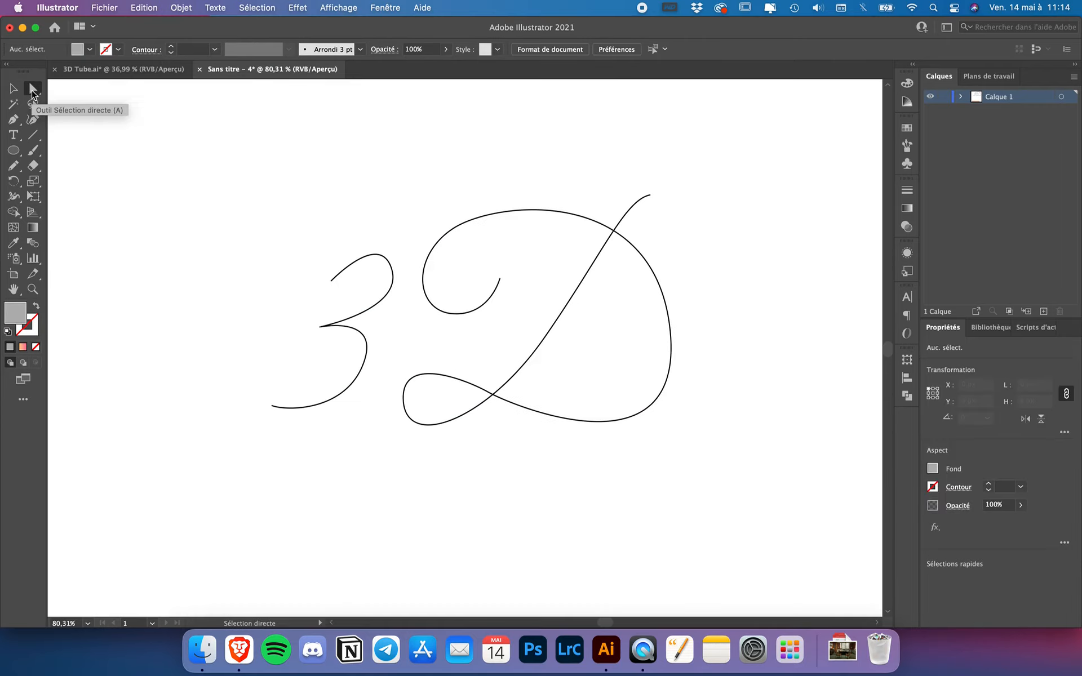
{"action": "left_click", "coordinate": [383, 258]}
{"action": "scroll", "coordinate": [383, 258], "scroll_direction": "up", "scroll_amount": 3}
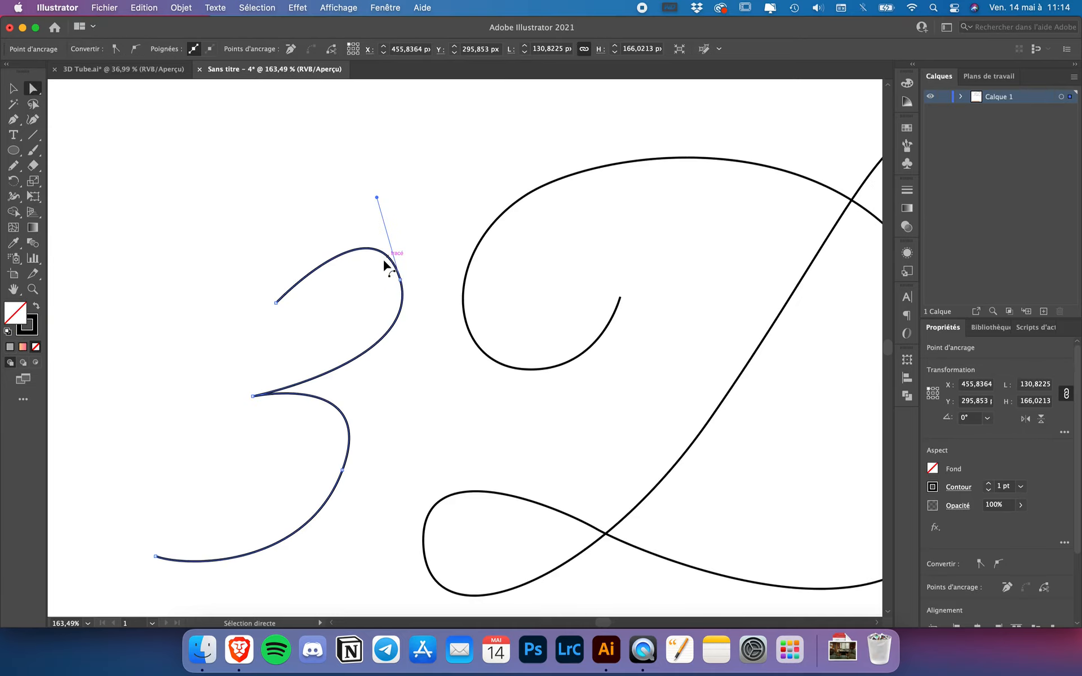
{"action": "left_click", "coordinate": [400, 280]}
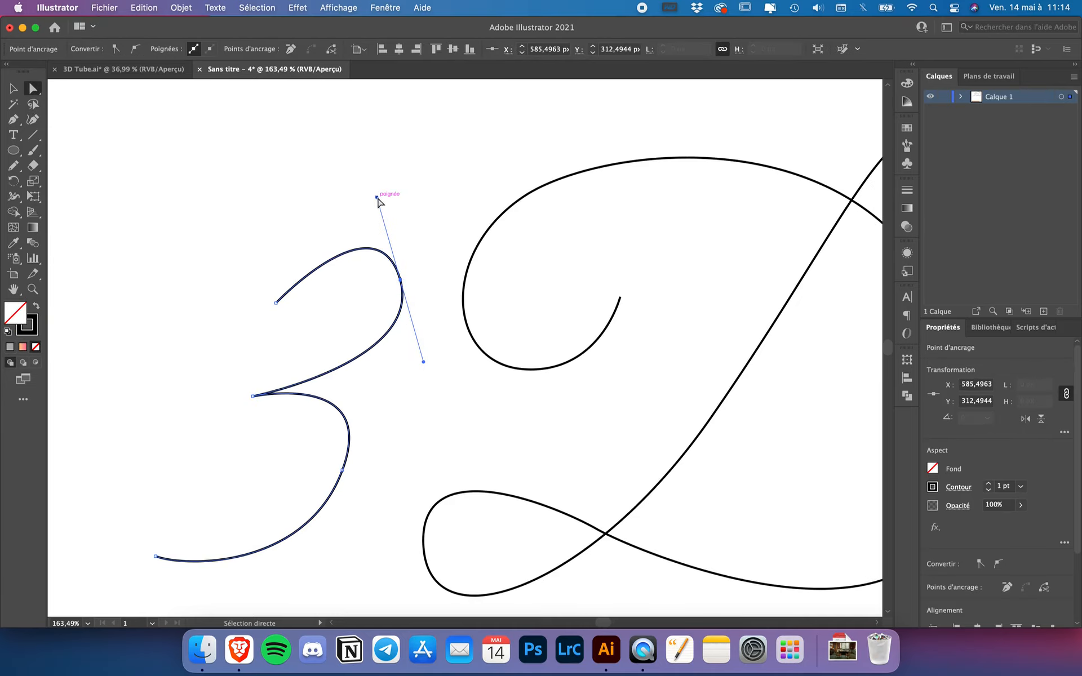
{"action": "left_click_drag", "start_coordinate": [377, 197], "coordinate": [373, 202]}
{"action": "left_click", "coordinate": [253, 397]}
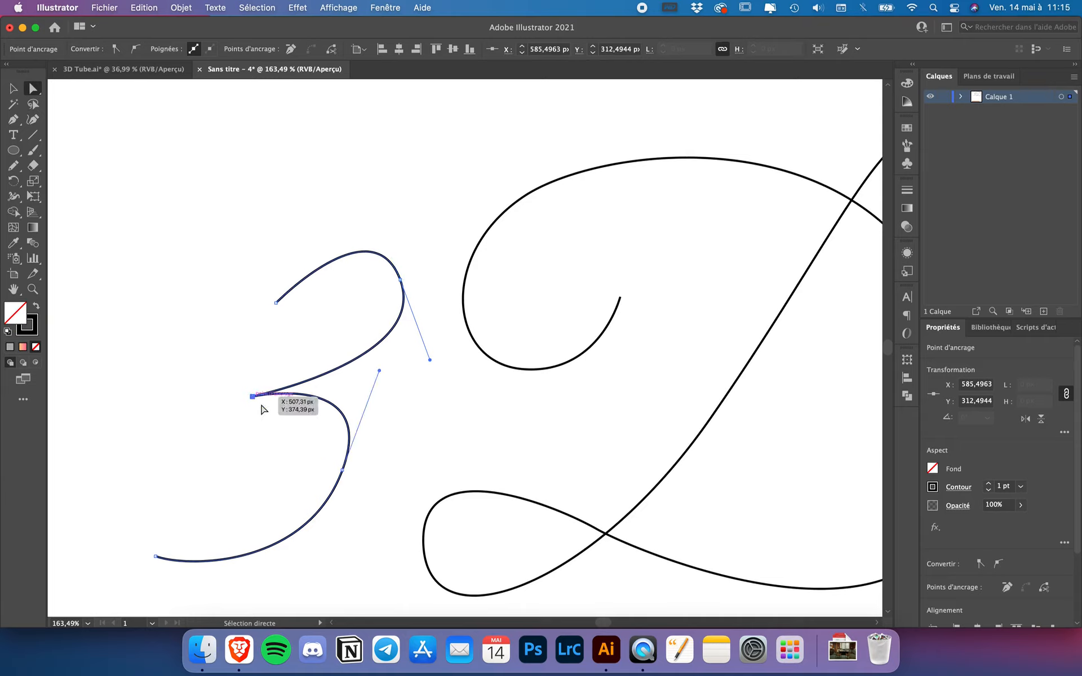
{"action": "left_click", "coordinate": [343, 471]}
{"action": "left_click_drag", "start_coordinate": [342, 471], "coordinate": [347, 486]}
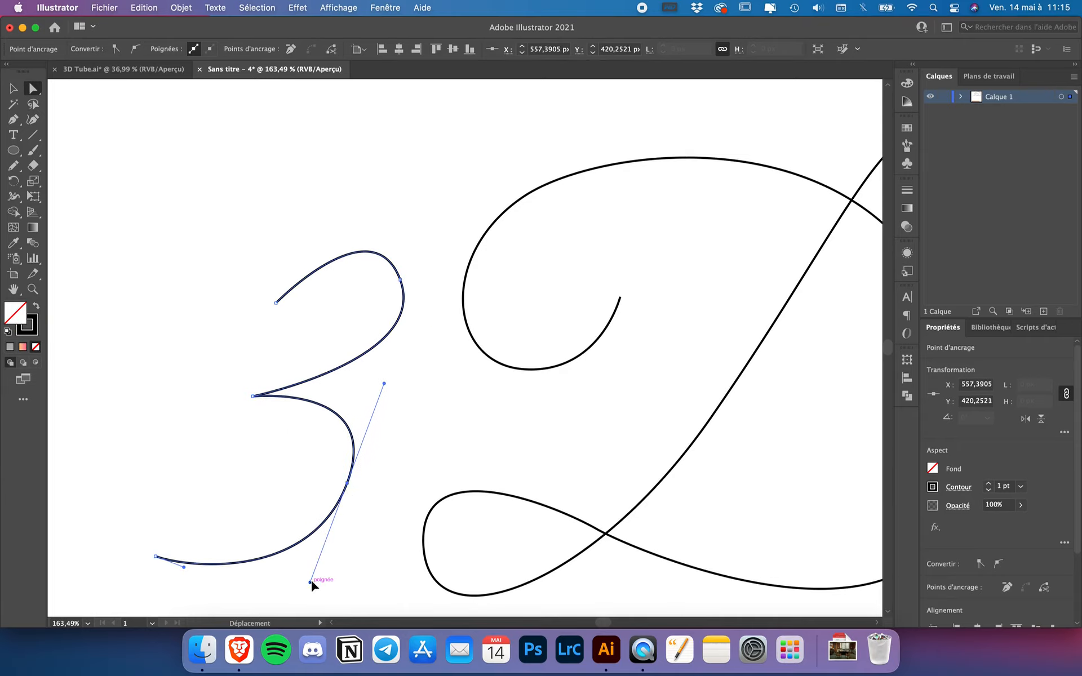
{"action": "left_click_drag", "start_coordinate": [310, 581], "coordinate": [318, 579]}
{"action": "left_click", "coordinate": [509, 362]}
- Shift the end anchor of the "D" path's diagonal stroke slightly upward
{"action": "scroll", "coordinate": [509, 362], "scroll_direction": "right", "scroll_amount": 5}
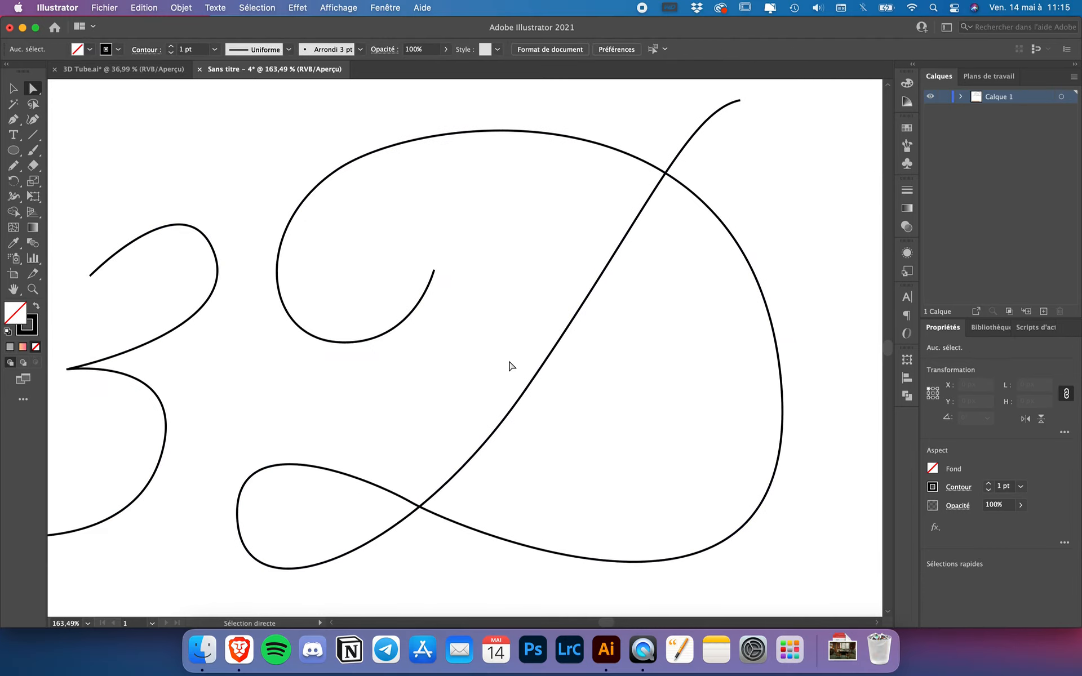
{"action": "left_click_drag", "start_coordinate": [739, 100], "coordinate": [718, 113]}
{"action": "scroll", "coordinate": [741, 106], "scroll_direction": "up", "scroll_amount": 2}
{"action": "scroll", "coordinate": [741, 106], "scroll_direction": "right", "scroll_amount": 2}
{"action": "left_click", "coordinate": [577, 248]}
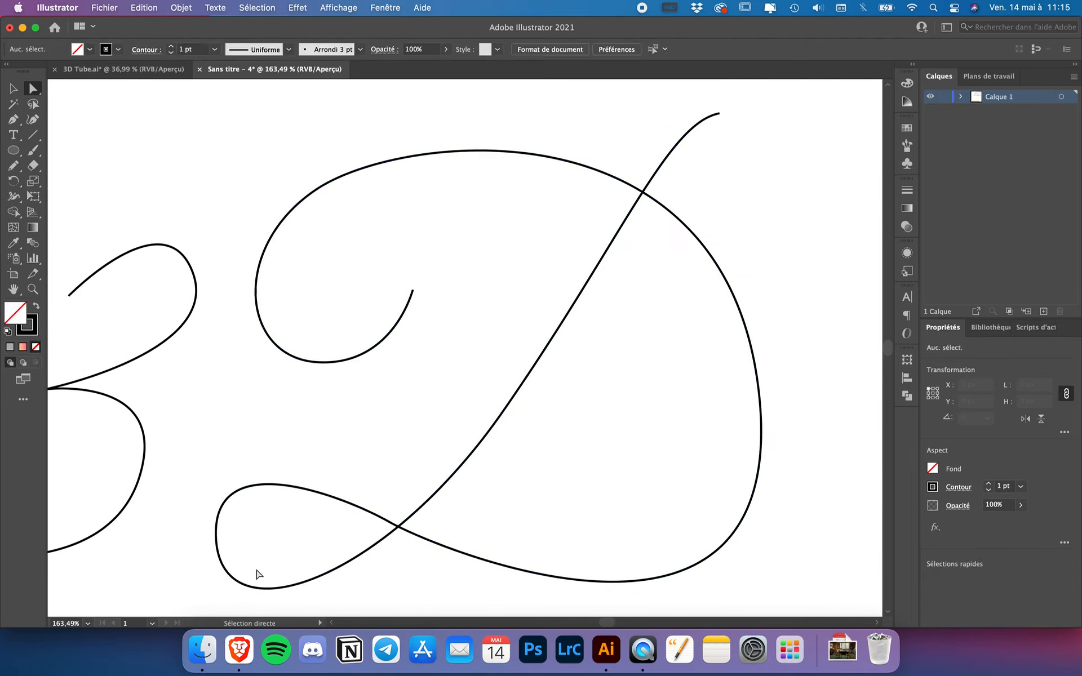
{"action": "left_click", "coordinate": [215, 544]}
{"action": "left_click", "coordinate": [316, 451]}
- Try moving the gradient tube onto the artboard above the lettering, and undo the move
{"action": "scroll", "coordinate": [316, 451], "scroll_direction": "down", "scroll_amount": 3}
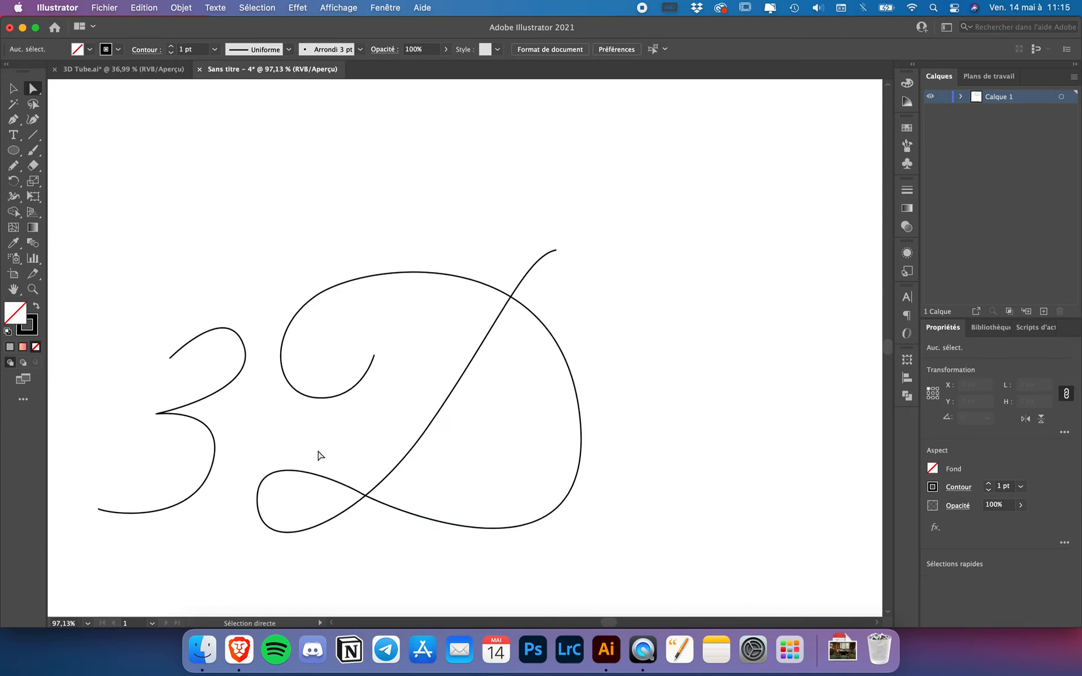
{"action": "scroll", "coordinate": [318, 454], "scroll_direction": "left", "scroll_amount": 2}
{"action": "scroll", "coordinate": [319, 454], "scroll_direction": "down", "scroll_amount": 1}
{"action": "scroll", "coordinate": [318, 454], "scroll_direction": "down", "scroll_amount": 5}
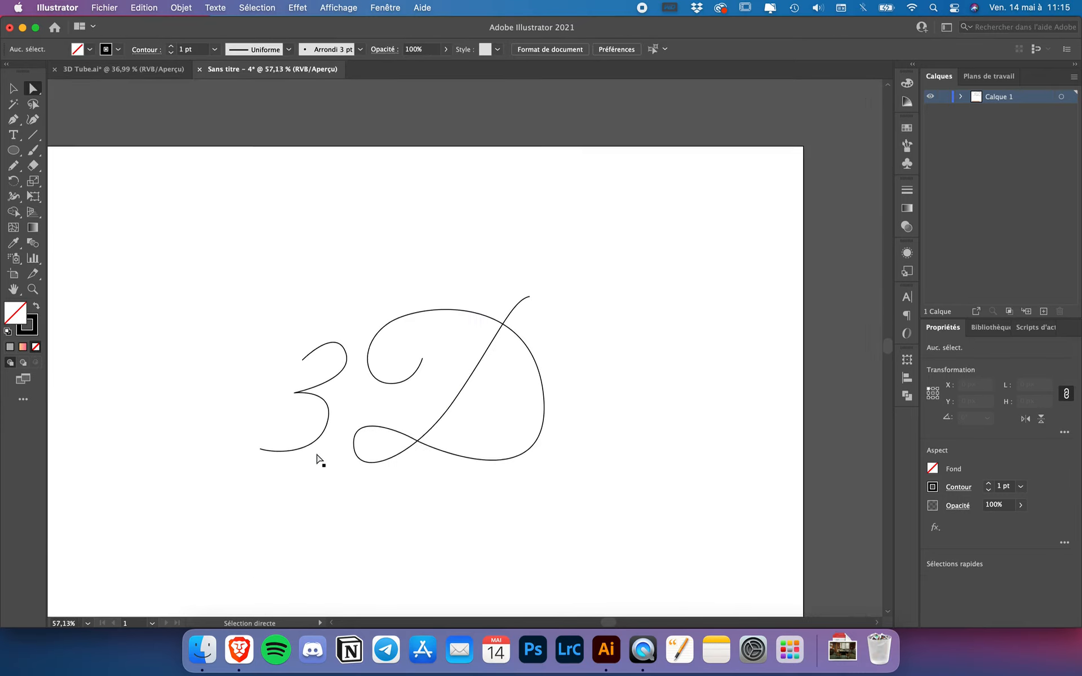
{"action": "scroll", "coordinate": [317, 460], "scroll_direction": "down", "scroll_amount": 2}
{"action": "key", "text": "v"}
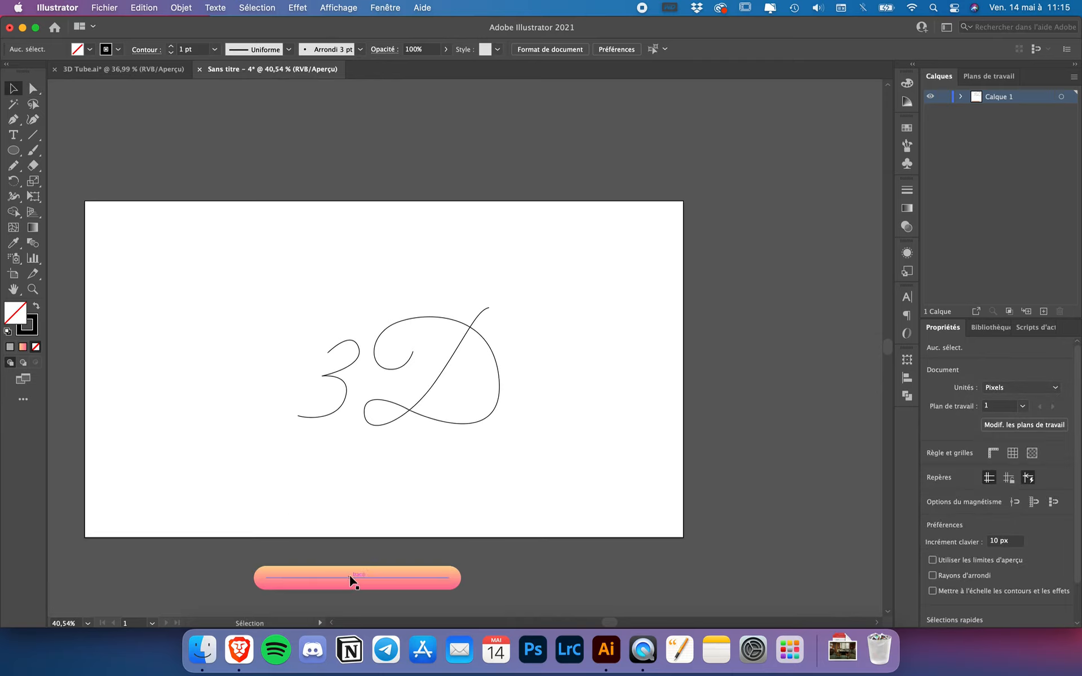
{"action": "left_click_drag", "start_coordinate": [350, 577], "coordinate": [345, 241]}
{"action": "left_click", "coordinate": [304, 354]}
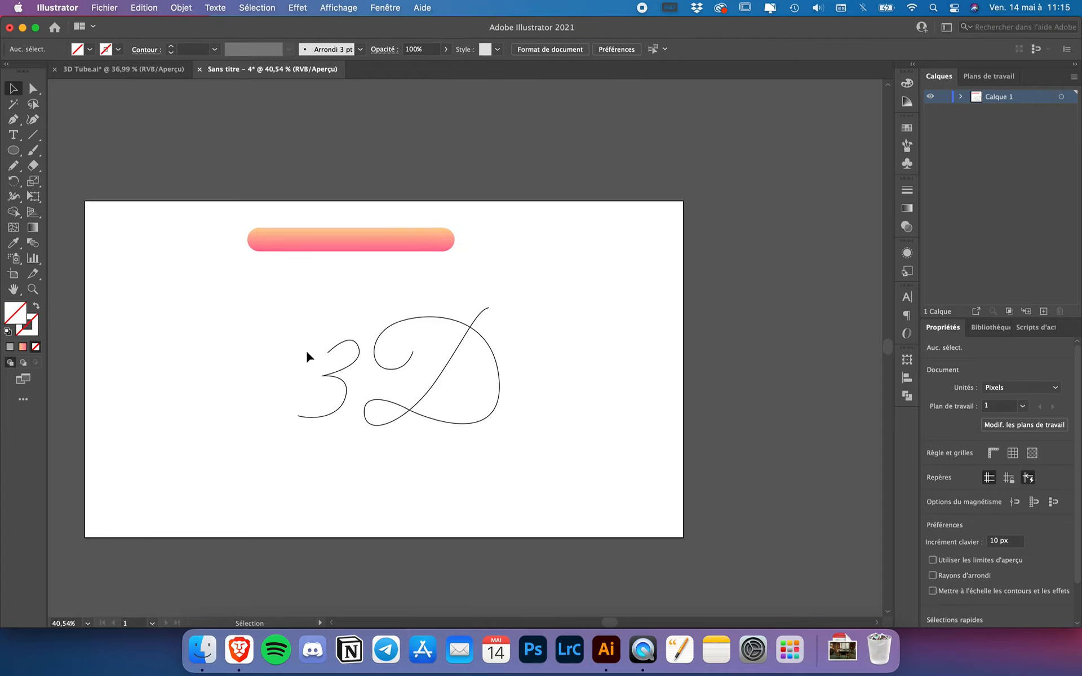
{"action": "key", "text": "z"}
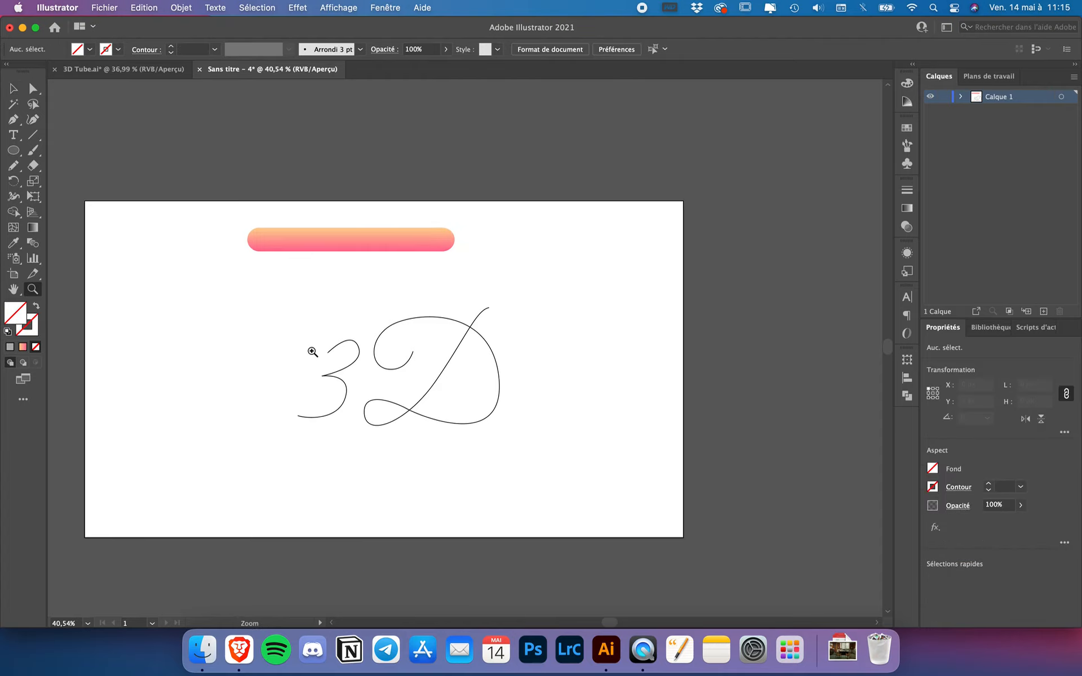
{"action": "key", "text": "super+z"}
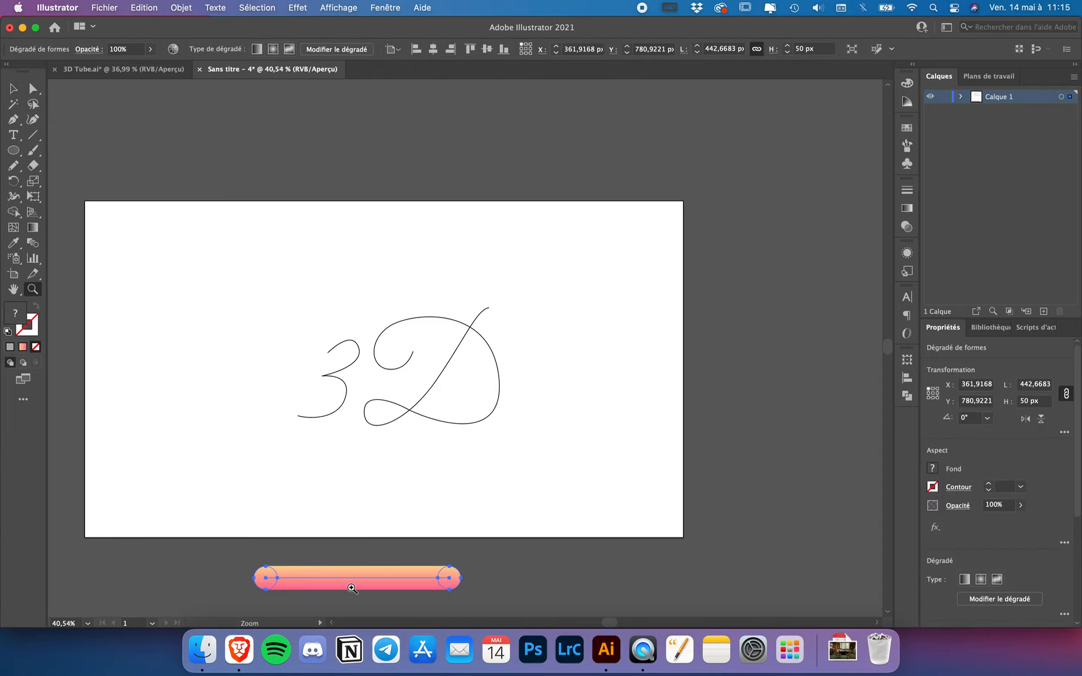
{"action": "key", "text": "c"}
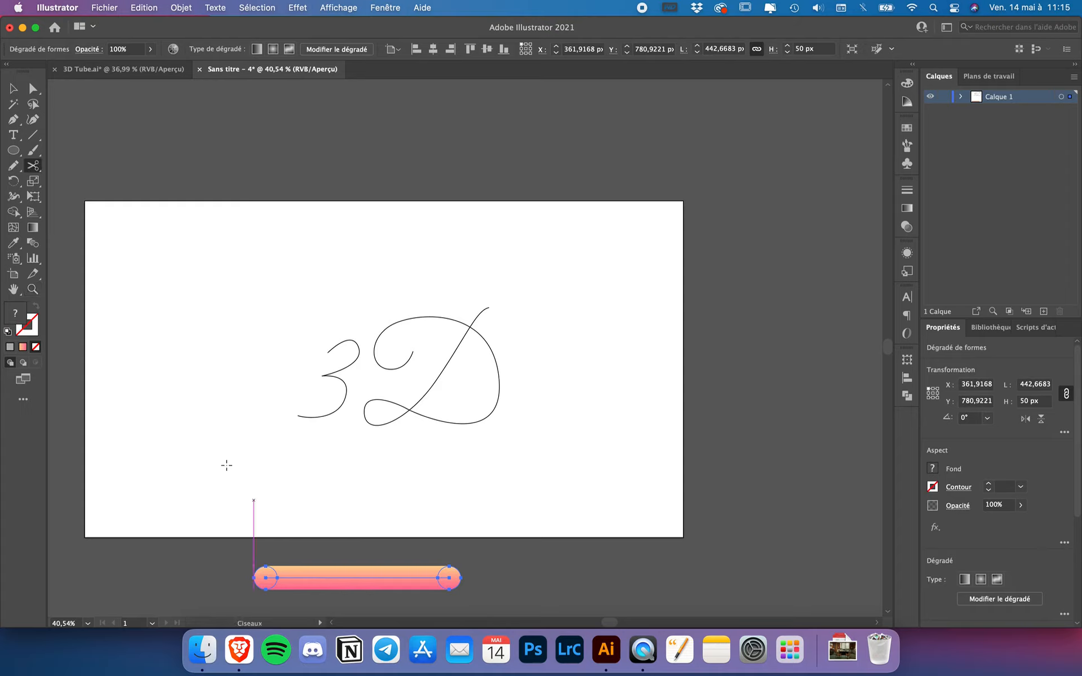
- Place a copy of the gradient tube above the lettering and apply it to the "3" path with Replace Spine
{"action": "left_click", "coordinate": [16, 89]}
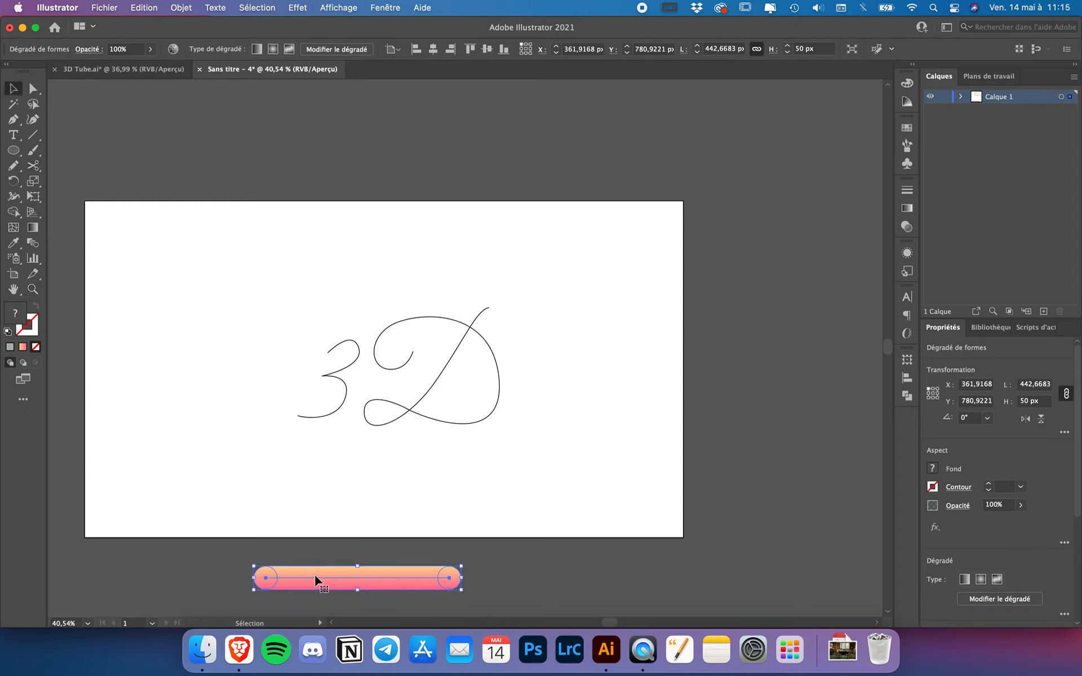
{"action": "left_click_drag", "start_coordinate": [313, 580], "coordinate": [320, 265]}
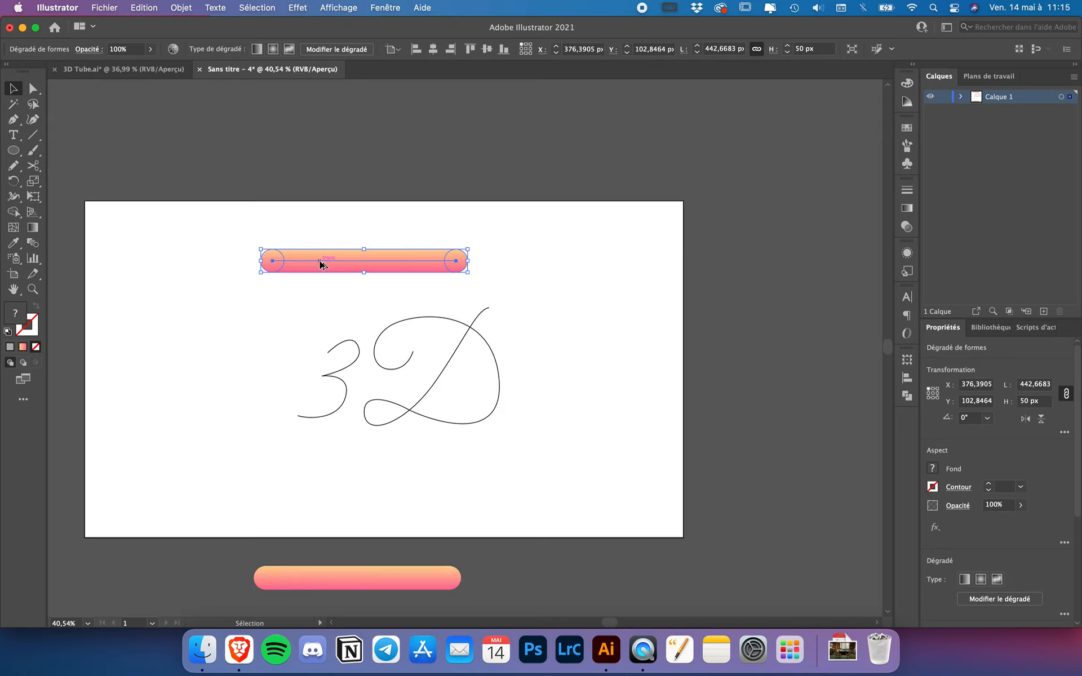
{"action": "left_click", "coordinate": [306, 300]}
{"action": "left_click_drag", "start_coordinate": [332, 225], "coordinate": [307, 425]}
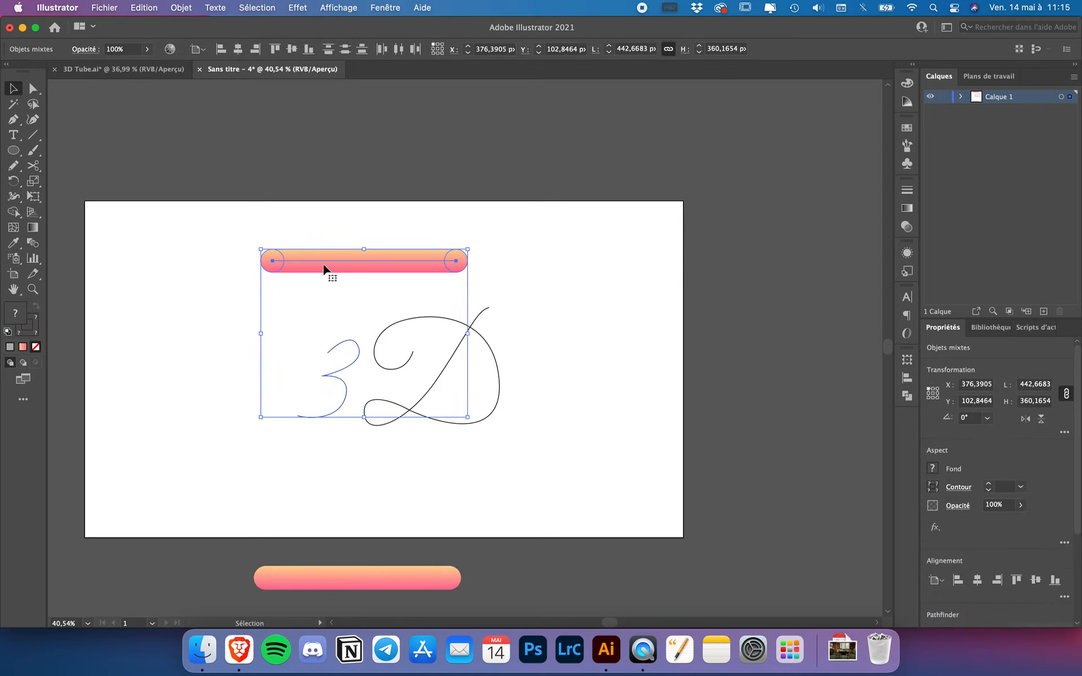
{"action": "left_click", "coordinate": [180, 8]}
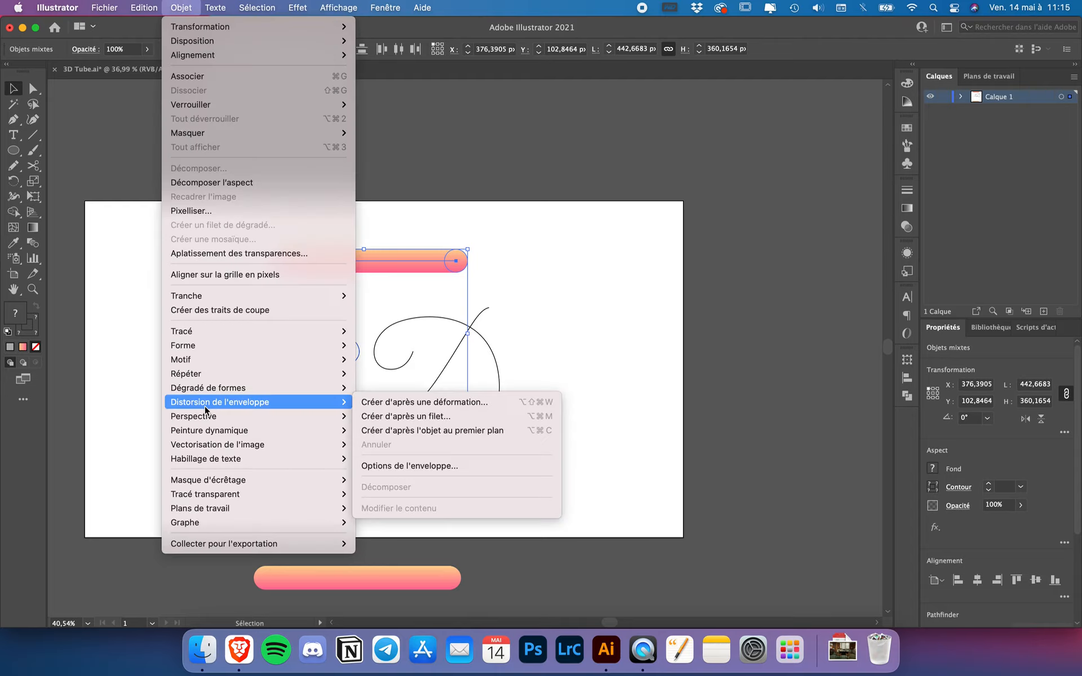
{"action": "mouse_move", "coordinate": [230, 388]}
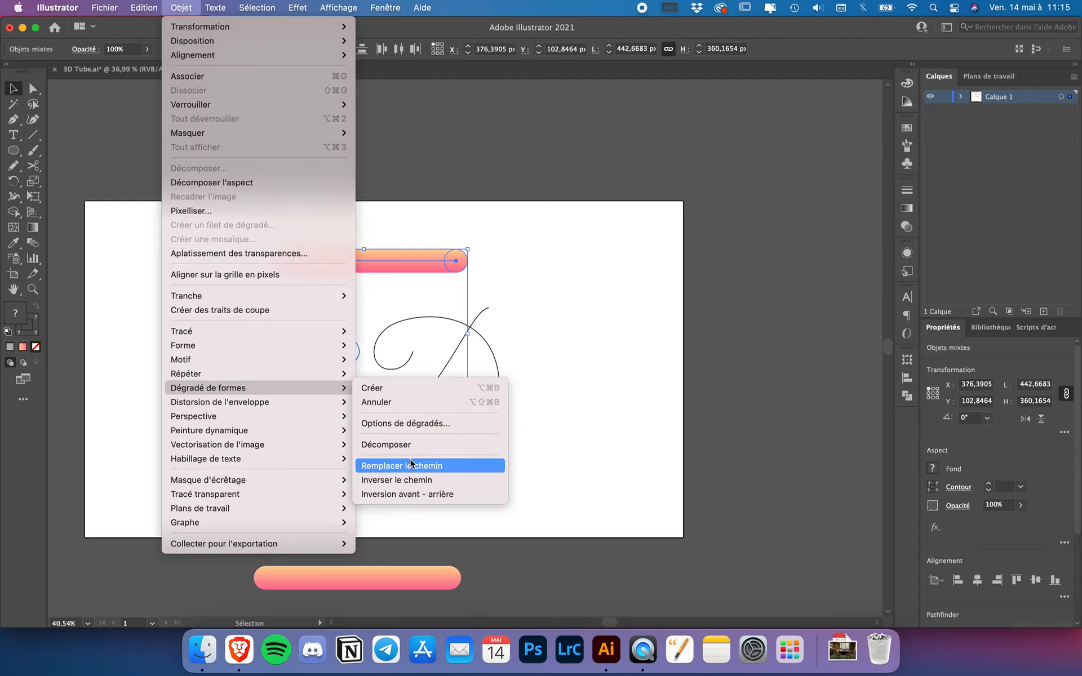
{"action": "left_click", "coordinate": [410, 465]}
{"action": "left_click", "coordinate": [483, 448]}
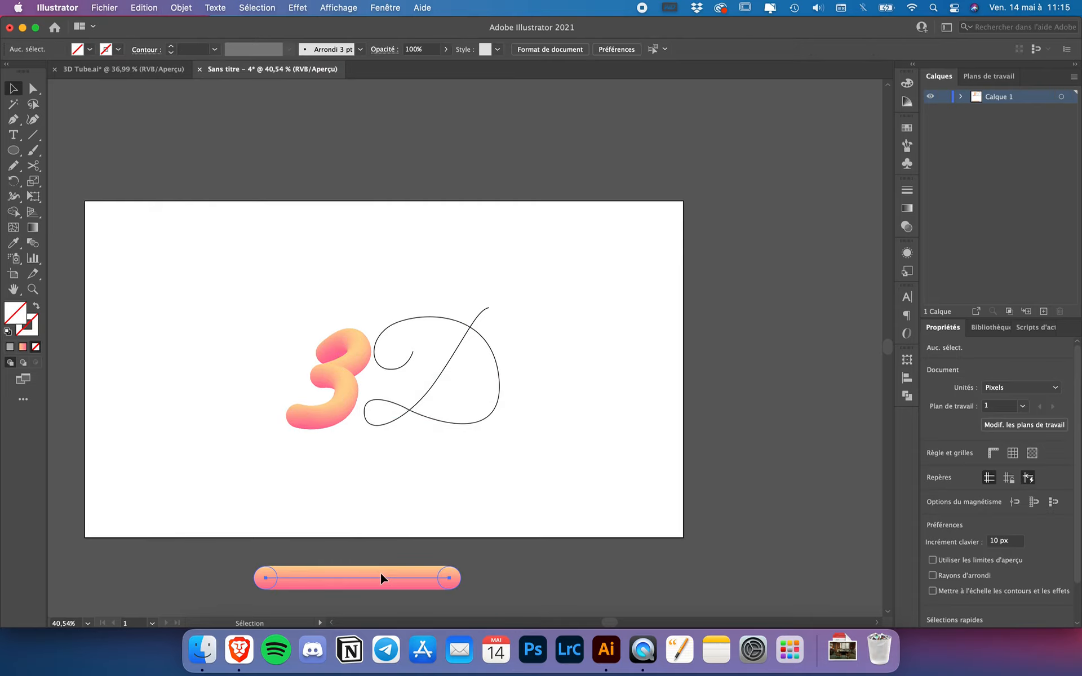
- Place another copy of the gradient tube above the lettering and use Replace Spine to wrap it along the "D" path
{"action": "left_click_drag", "start_coordinate": [381, 578], "coordinate": [442, 254]}
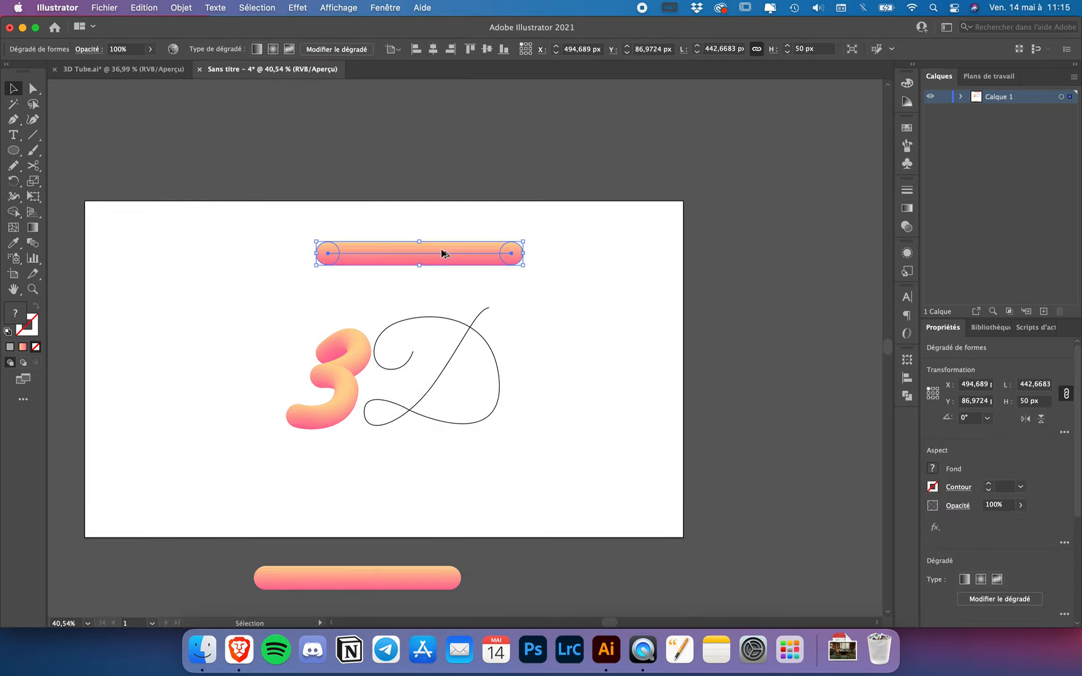
{"action": "left_click_drag", "start_coordinate": [523, 216], "coordinate": [417, 438]}
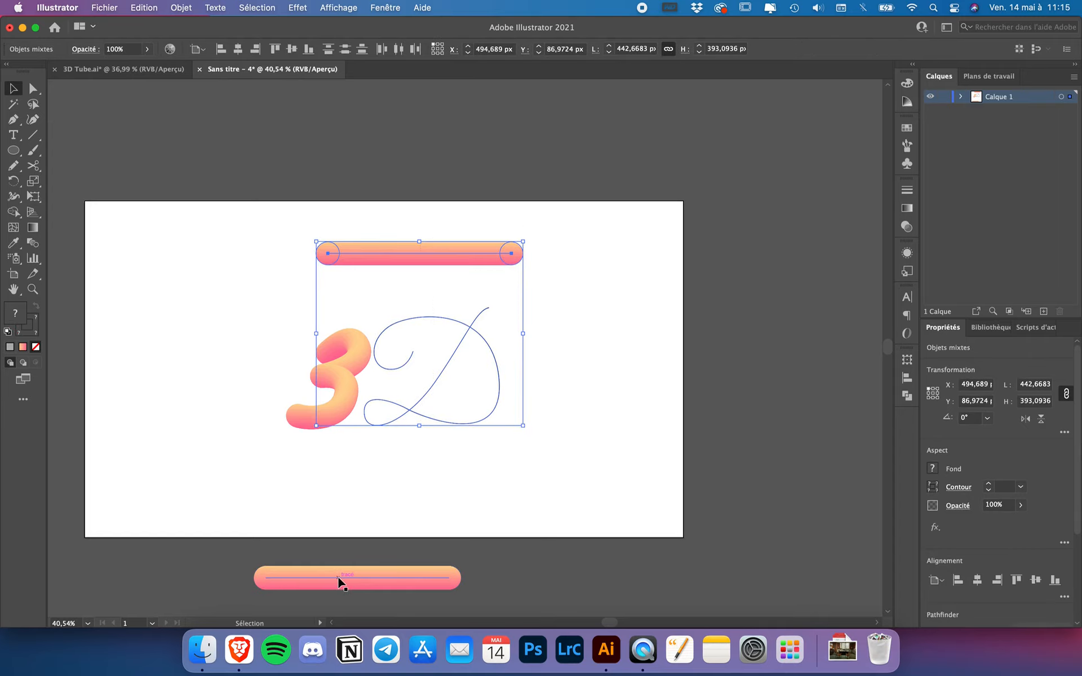
{"action": "left_click", "coordinate": [188, 7]}
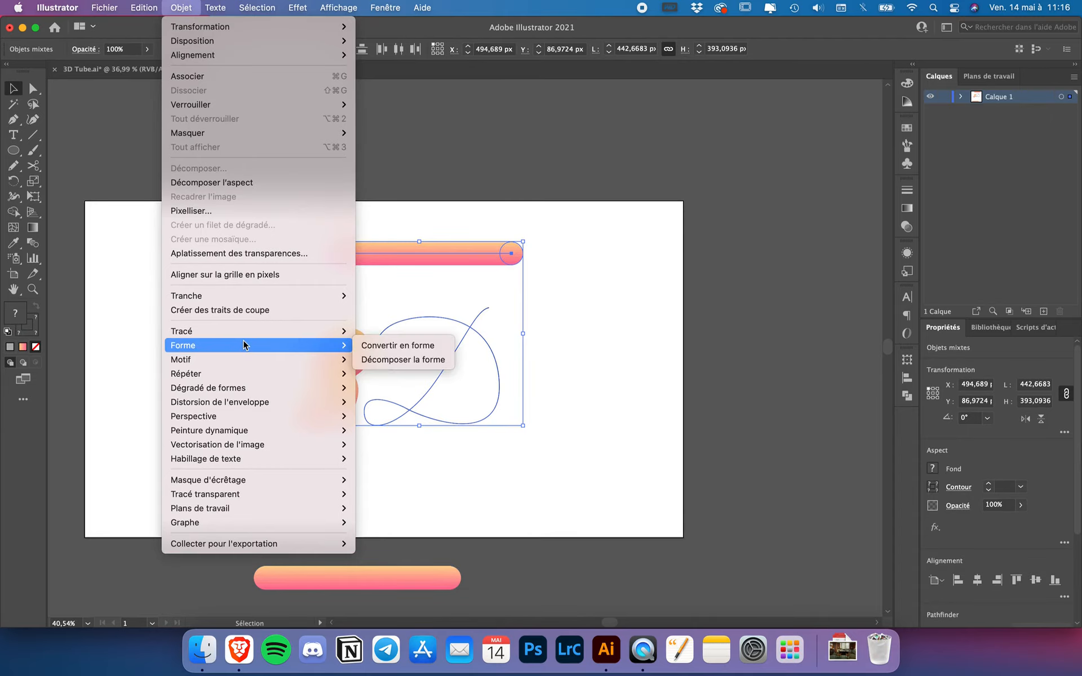
{"action": "mouse_move", "coordinate": [248, 390]}
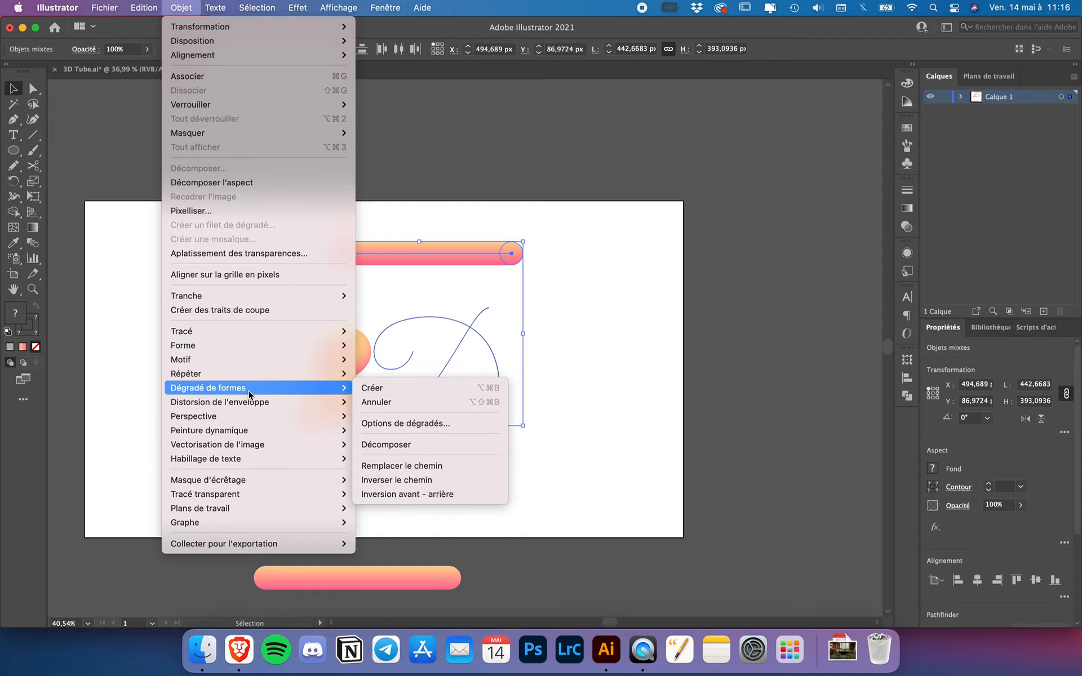
{"action": "left_click", "coordinate": [442, 466]}
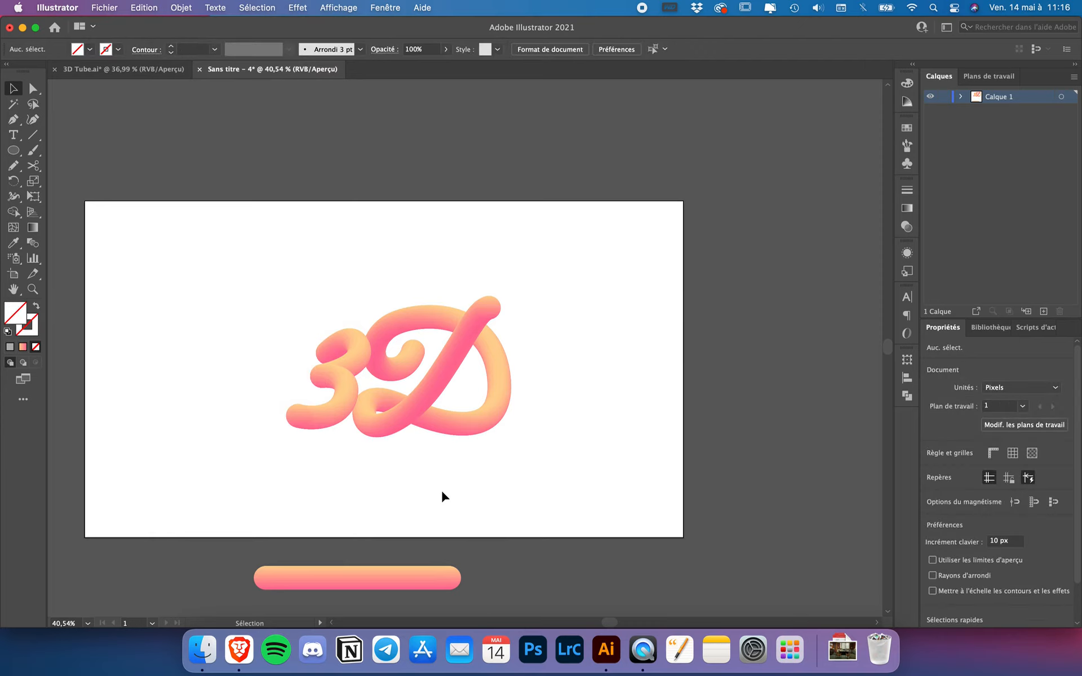
- Apply Reverse Spine to the "D" blend to flip the direction in which its tube overlaps
{"action": "left_click", "coordinate": [495, 365]}
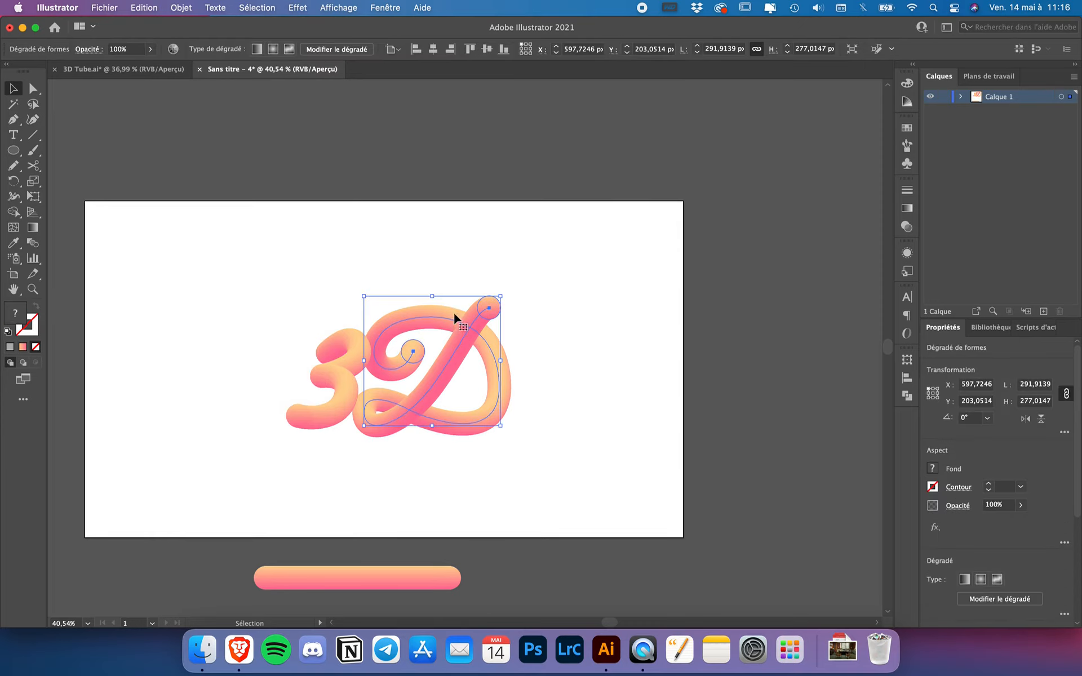
{"action": "left_click", "coordinate": [562, 347]}
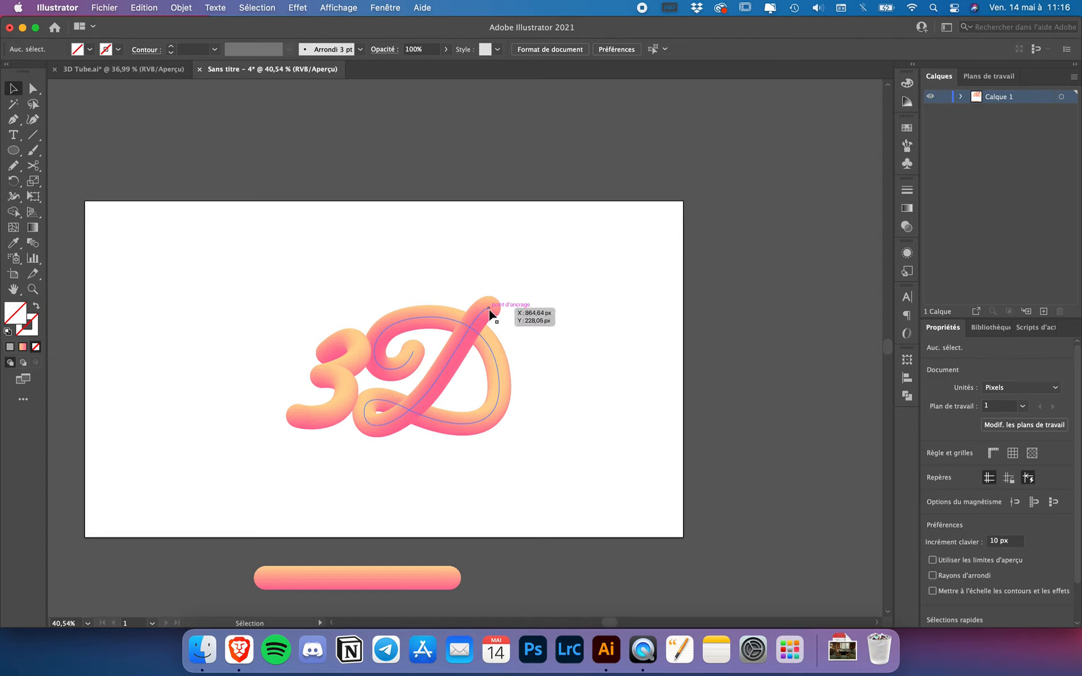
{"action": "left_click", "coordinate": [418, 317]}
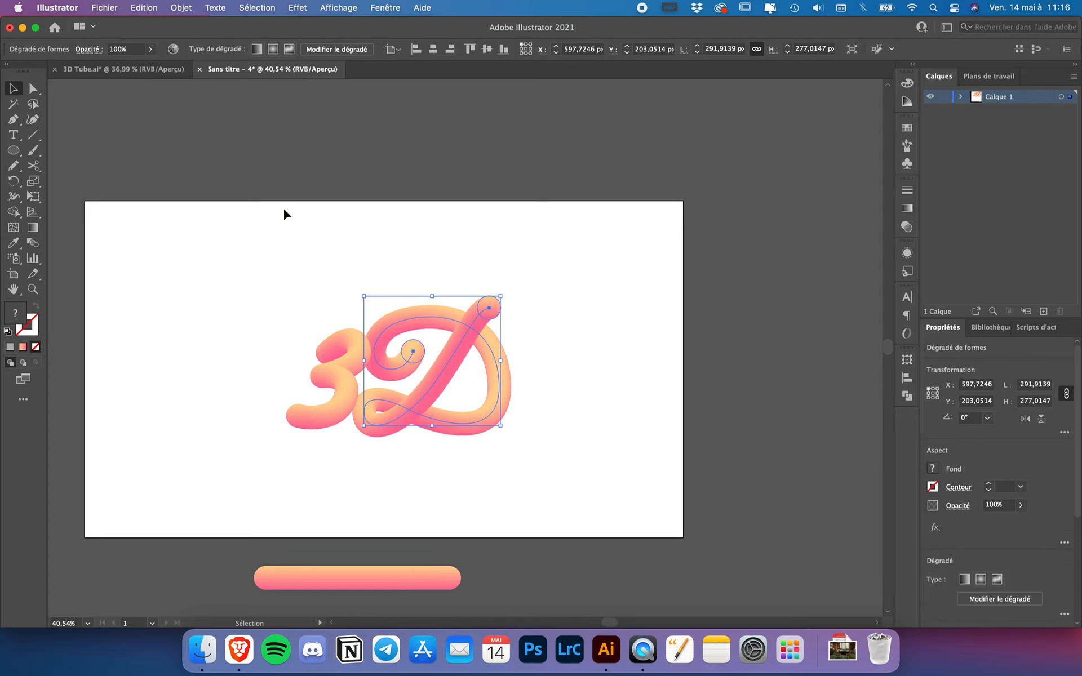
{"action": "left_click", "coordinate": [181, 7]}
{"action": "mouse_move", "coordinate": [252, 373]}
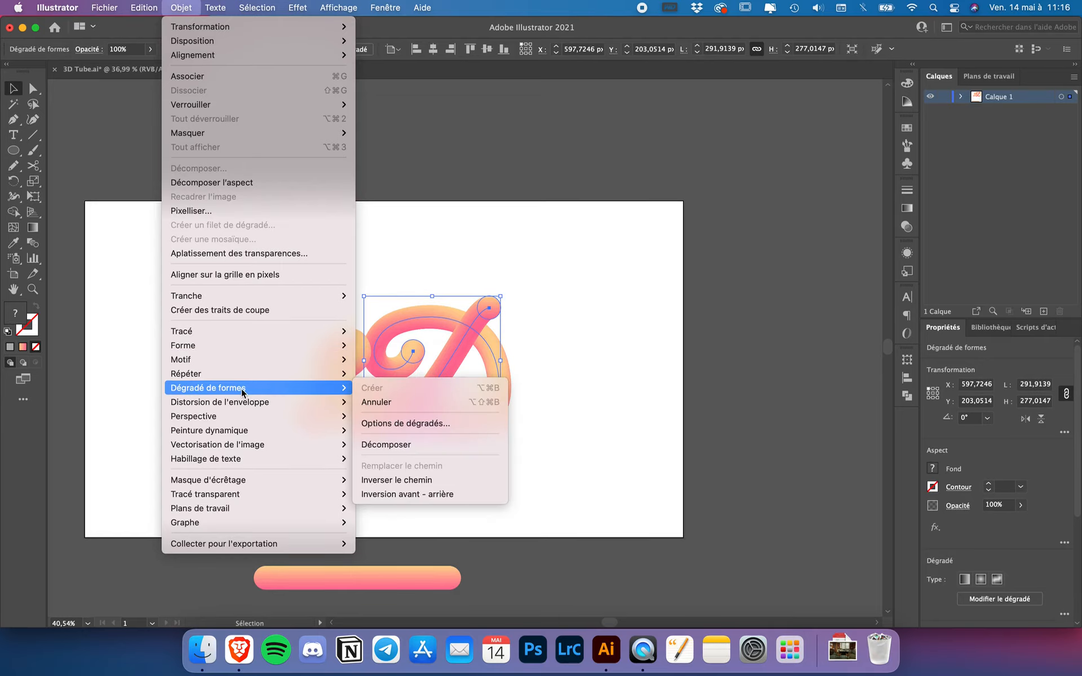
{"action": "left_click", "coordinate": [419, 480]}
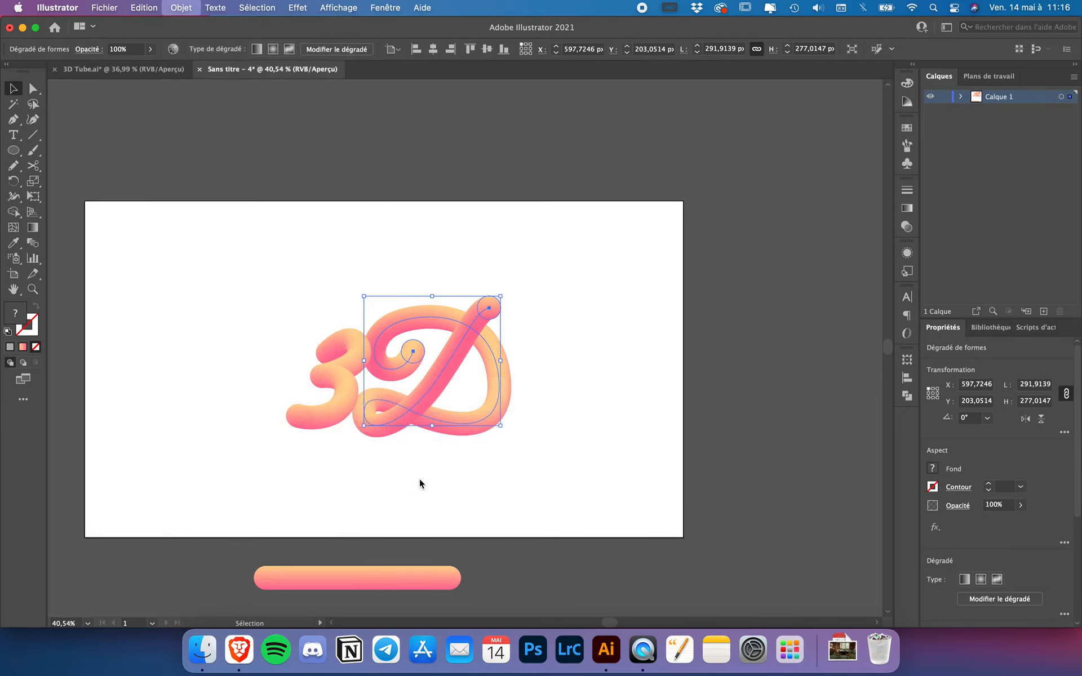
{"action": "left_click", "coordinate": [619, 408]}
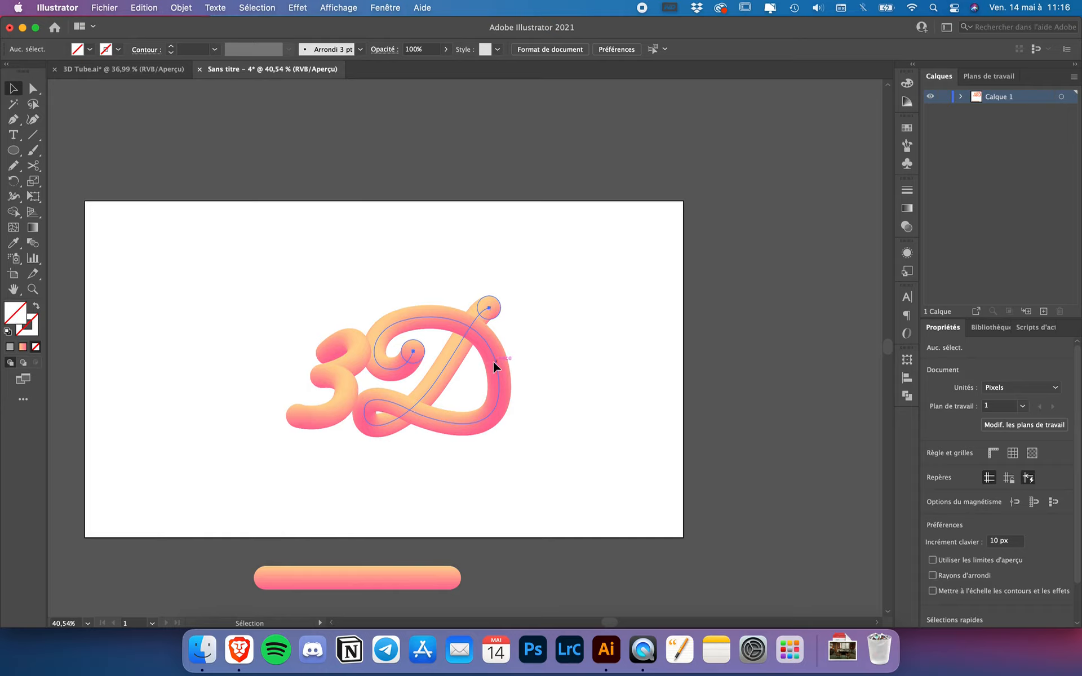
- Move the "D" blend about 31 px left toward the "3" and arrange it behind the "3"
{"action": "left_click_drag", "start_coordinate": [494, 366], "coordinate": [480, 363]}
{"action": "left_click", "coordinate": [267, 346]}
{"action": "left_click", "coordinate": [389, 327]}
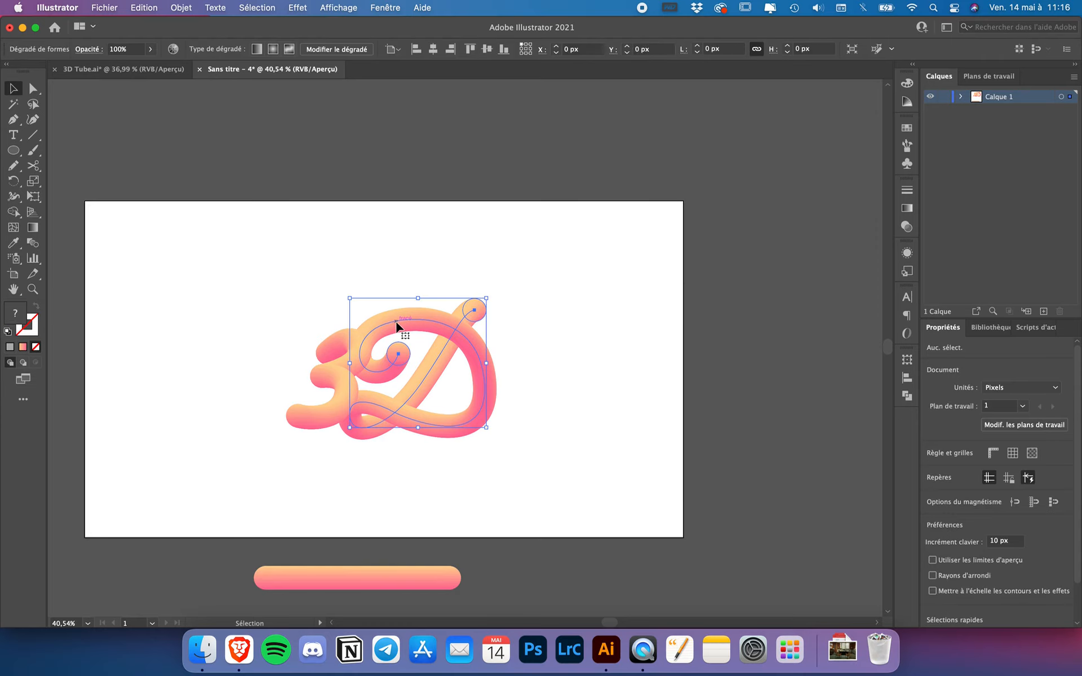
{"action": "left_click", "coordinate": [181, 7]}
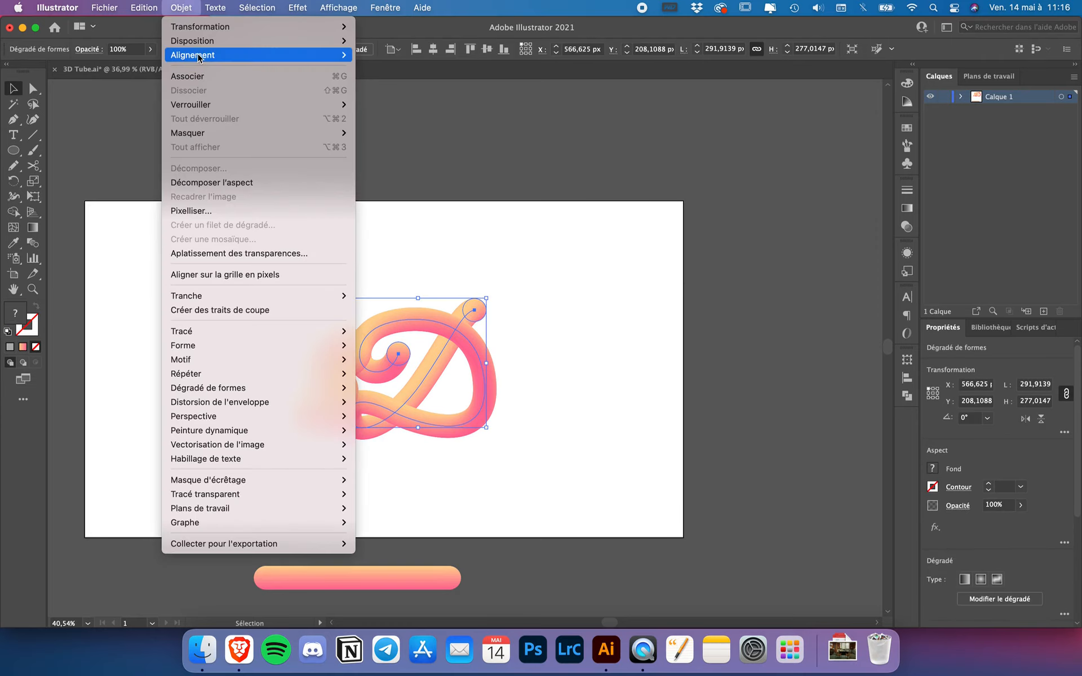
{"action": "mouse_move", "coordinate": [199, 56]}
{"action": "mouse_move", "coordinate": [262, 42]}
{"action": "left_click", "coordinate": [394, 39]}
{"action": "left_click", "coordinate": [394, 221]}
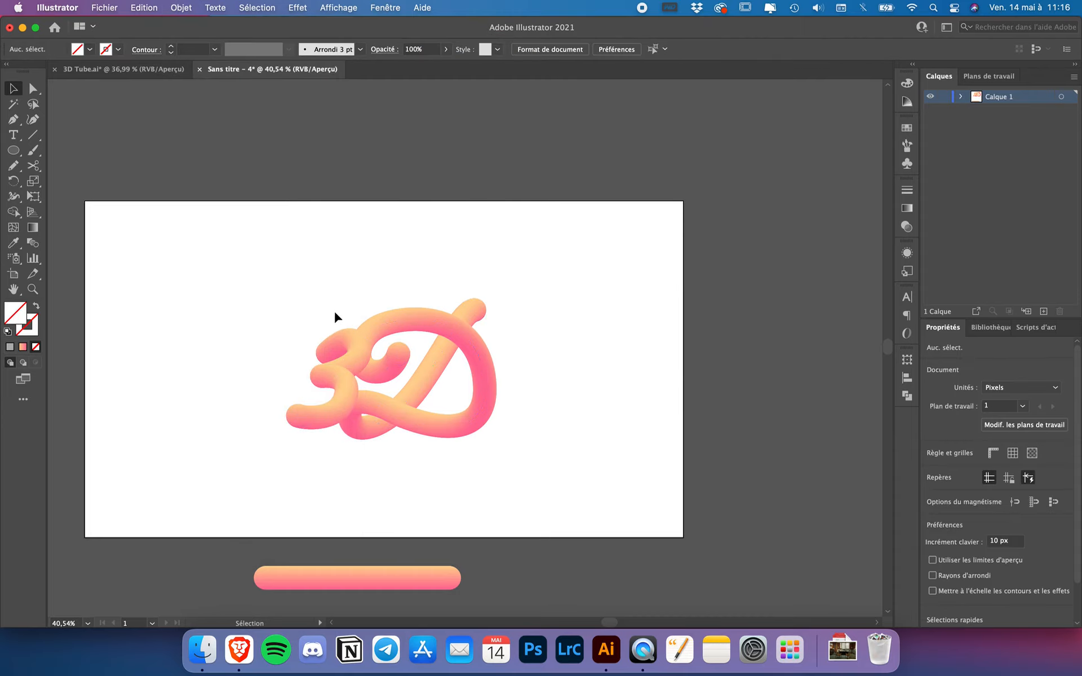
- Shift the "D" blend about 21 px right, leaving only a slight overlap with the "3"
{"action": "left_click_drag", "start_coordinate": [426, 320], "coordinate": [436, 321]}
{"action": "left_click_drag", "start_coordinate": [435, 317], "coordinate": [436, 317]}
{"action": "left_click", "coordinate": [311, 234]}
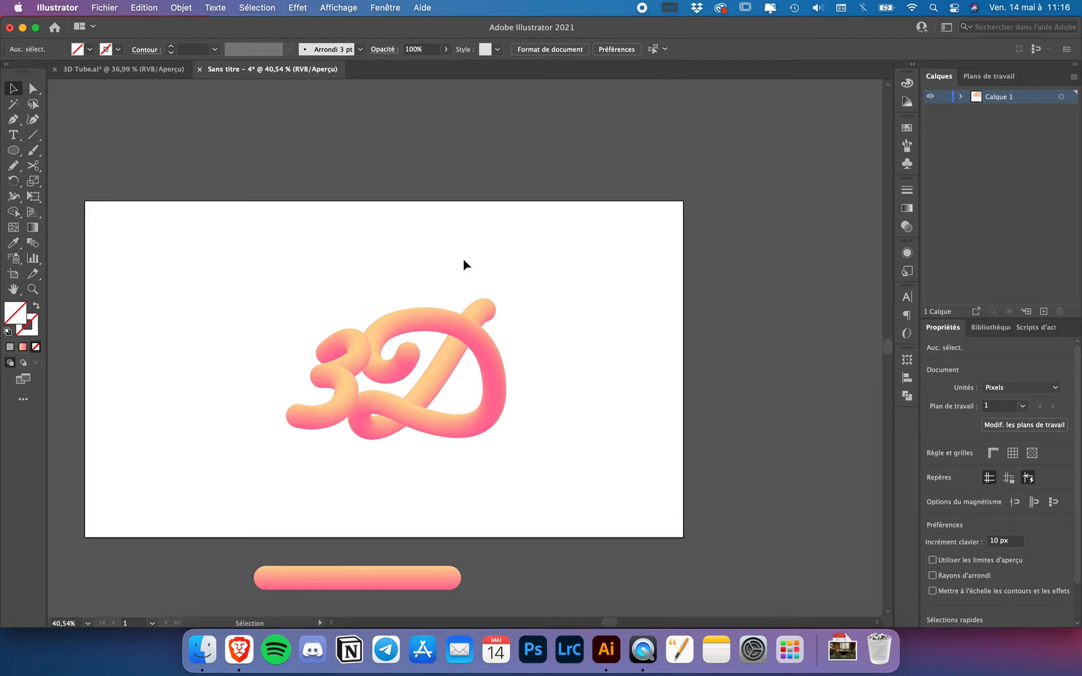
- Enlarge both letter blends together around their centre to about 724 px wide and 447 px high
{"action": "left_click_drag", "start_coordinate": [535, 242], "coordinate": [224, 483]}
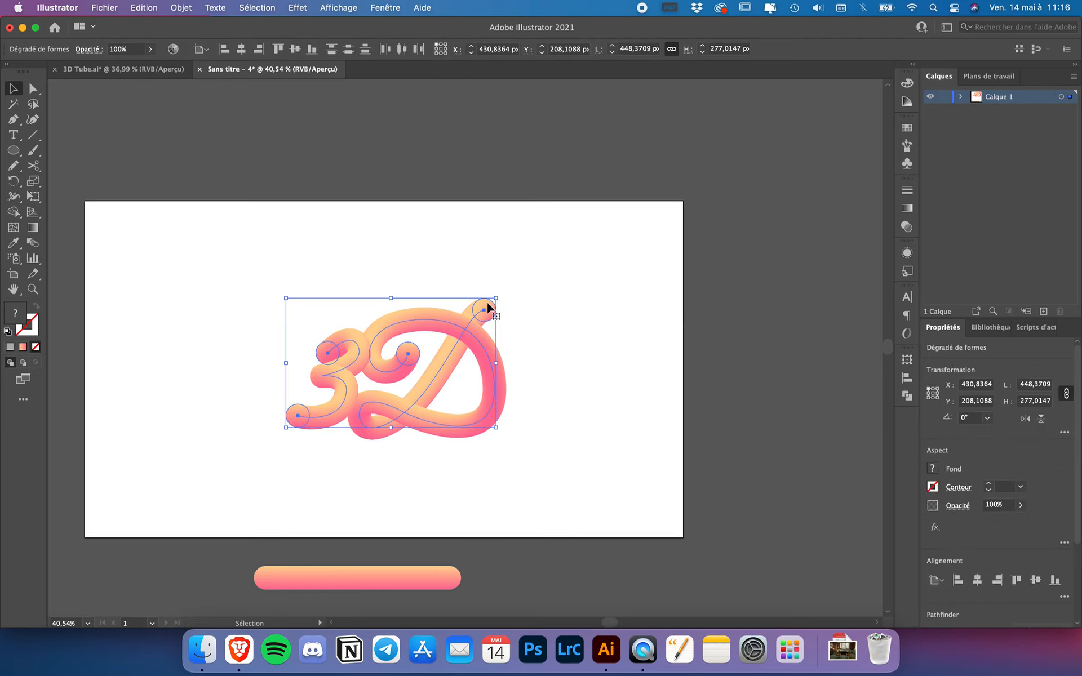
{"action": "left_click_drag", "start_coordinate": [496, 298], "coordinate": [556, 246]}
{"action": "left_click", "coordinate": [431, 204]}
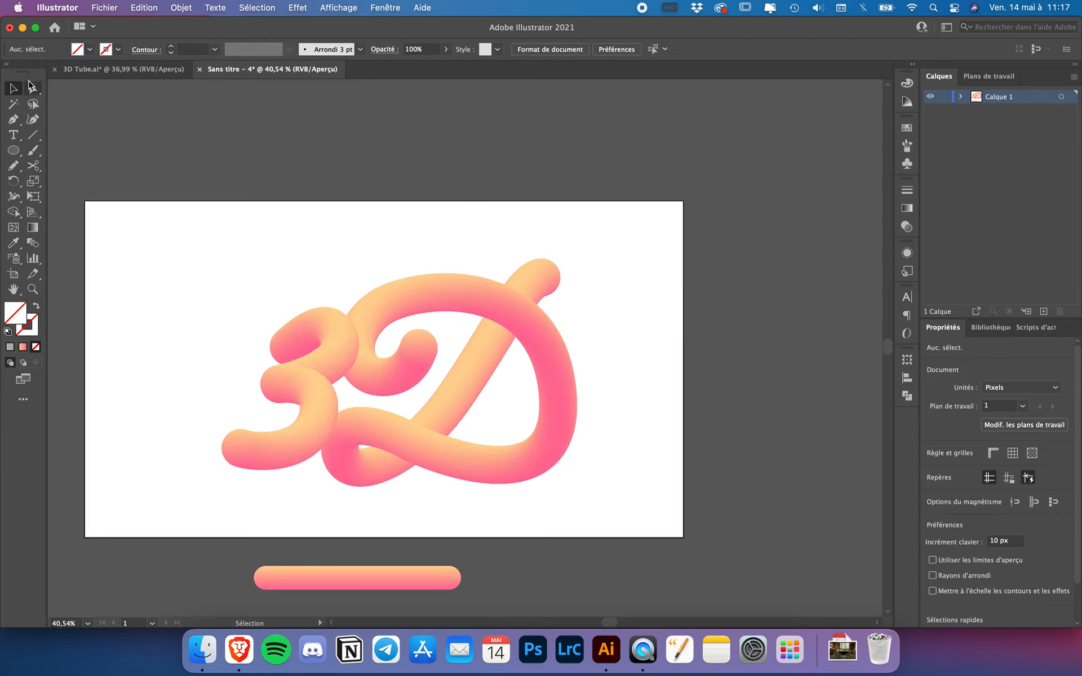
- Try shifting the anchor point on the upper curve of the "D" path, undo the move, and briefly view the gradient settings
{"action": "left_click", "coordinate": [32, 86]}
{"action": "left_click", "coordinate": [468, 291]}
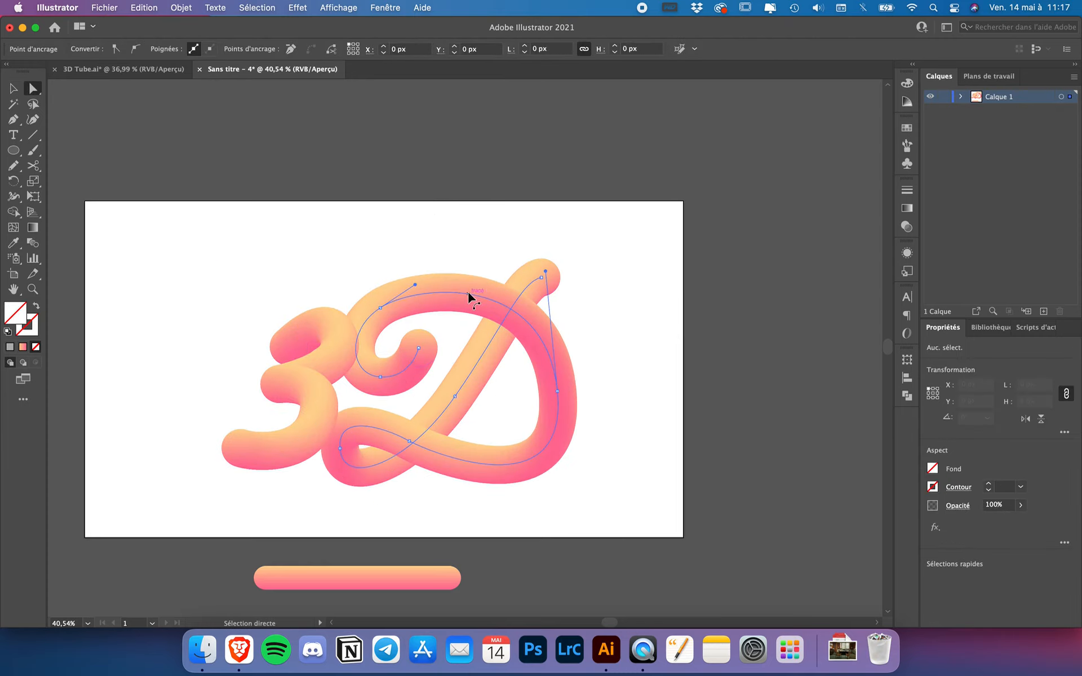
{"action": "left_click_drag", "start_coordinate": [381, 307], "coordinate": [375, 301]}
{"action": "key", "text": "super"}
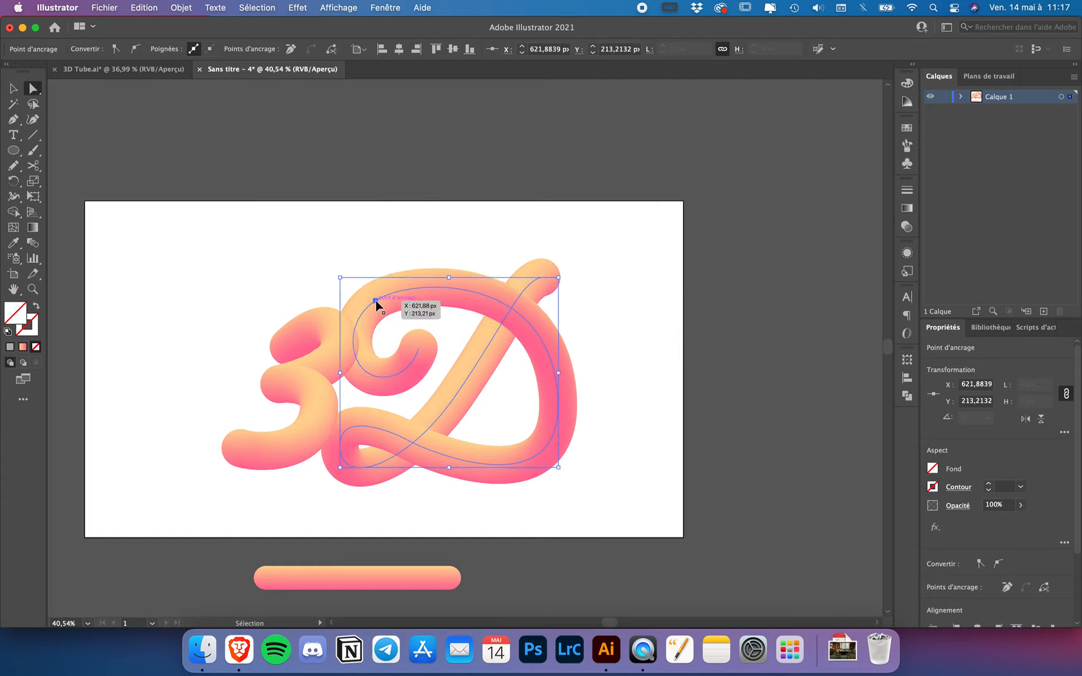
{"action": "key", "text": "super+z"}
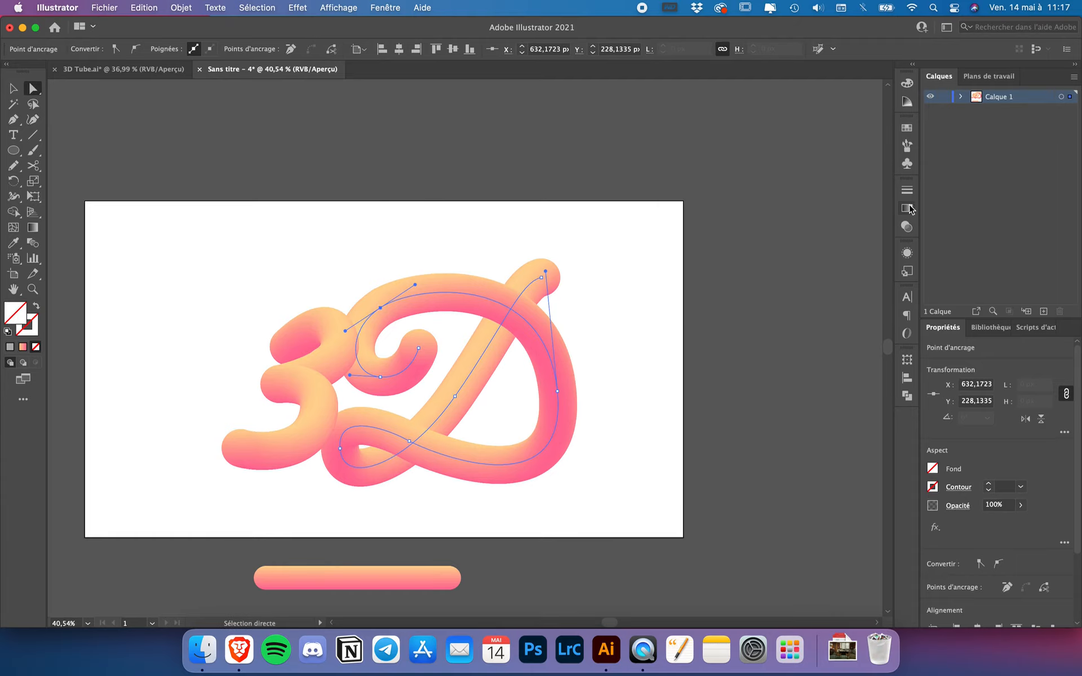
{"action": "left_click", "coordinate": [907, 208]}
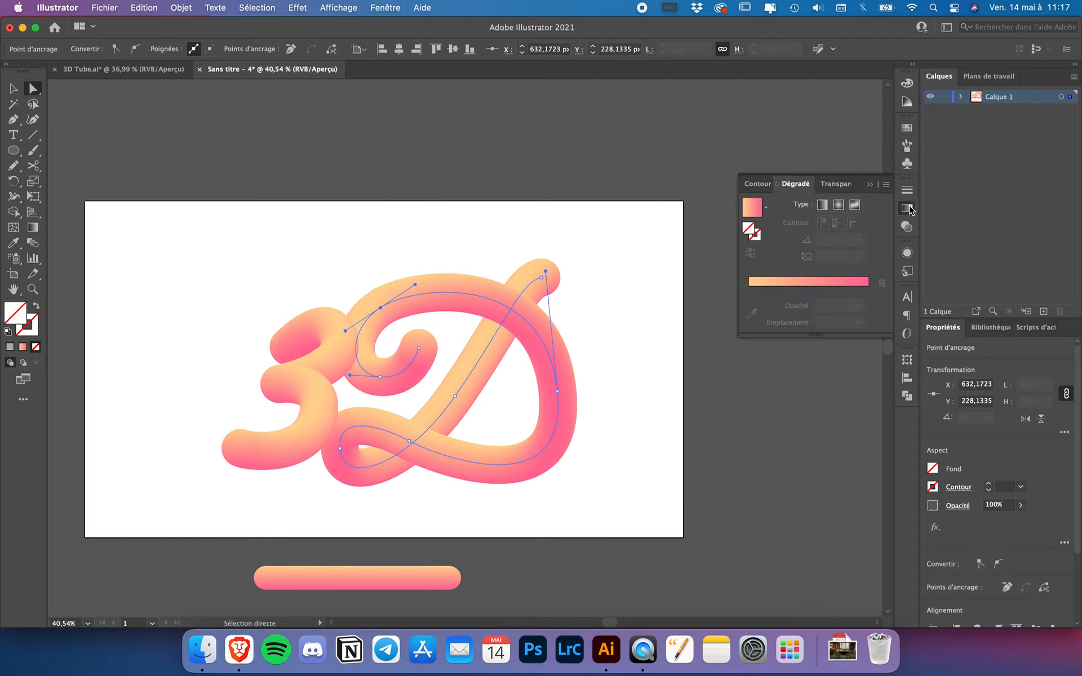
{"action": "left_click", "coordinate": [803, 185]}
- Select both letter blends and move them about 24 px left and 13 px up on the artboard
{"action": "key", "text": "v"}
{"action": "left_click", "coordinate": [350, 385]}
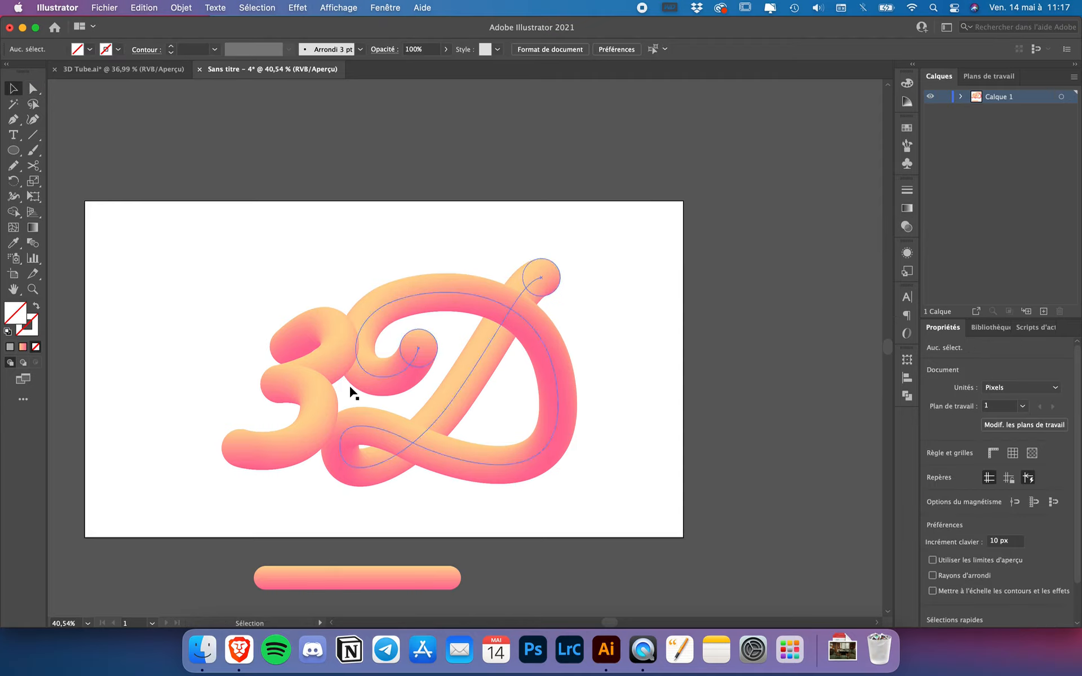
{"action": "scroll", "coordinate": [349, 385], "scroll_direction": "down", "scroll_amount": 2}
{"action": "left_click_drag", "start_coordinate": [494, 255], "coordinate": [387, 309]}
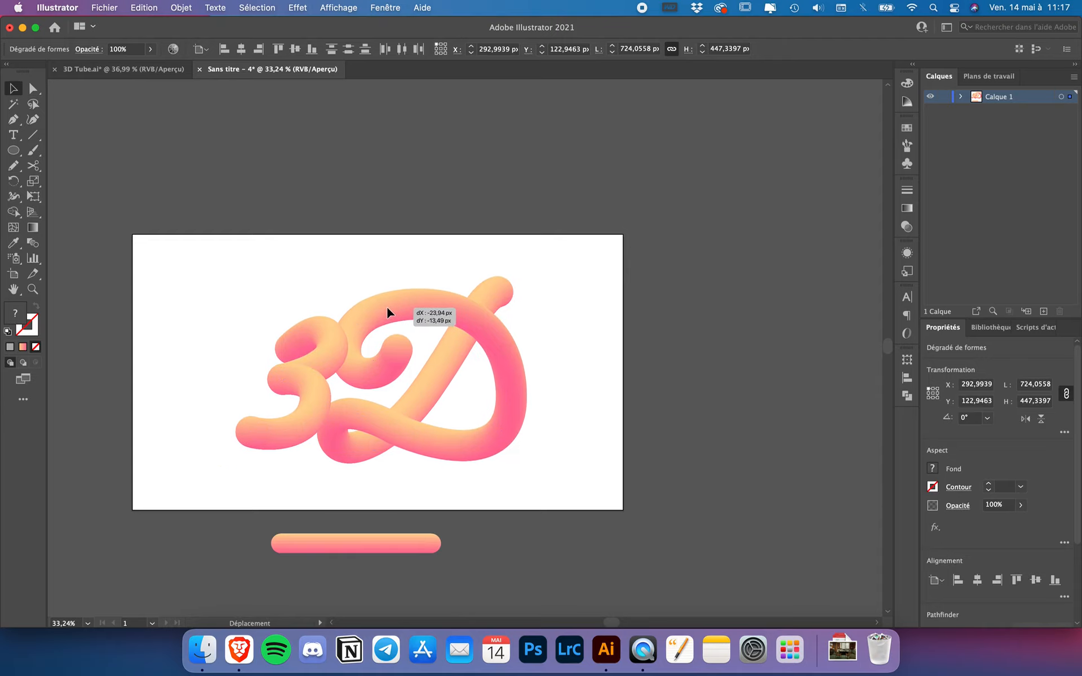
{"action": "left_click", "coordinate": [320, 246]}
- Create a rectangle 1280 px wide and 720 px high as a background shape
{"action": "left_click", "coordinate": [13, 150]}
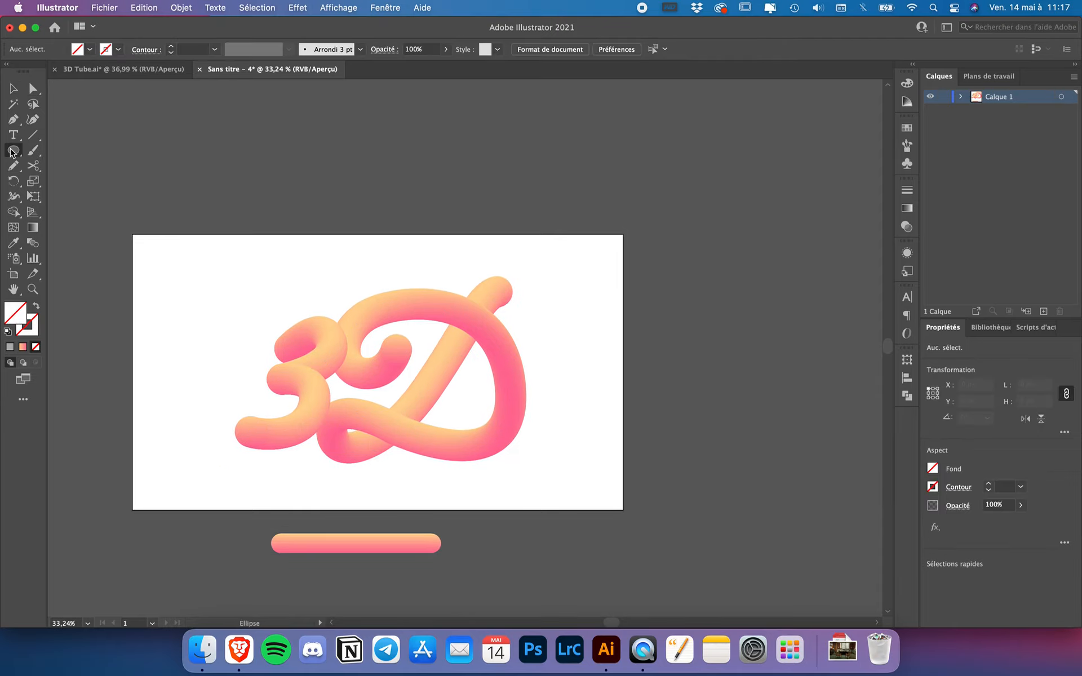
{"action": "left_click", "coordinate": [83, 150]}
{"action": "left_click", "coordinate": [260, 271]}
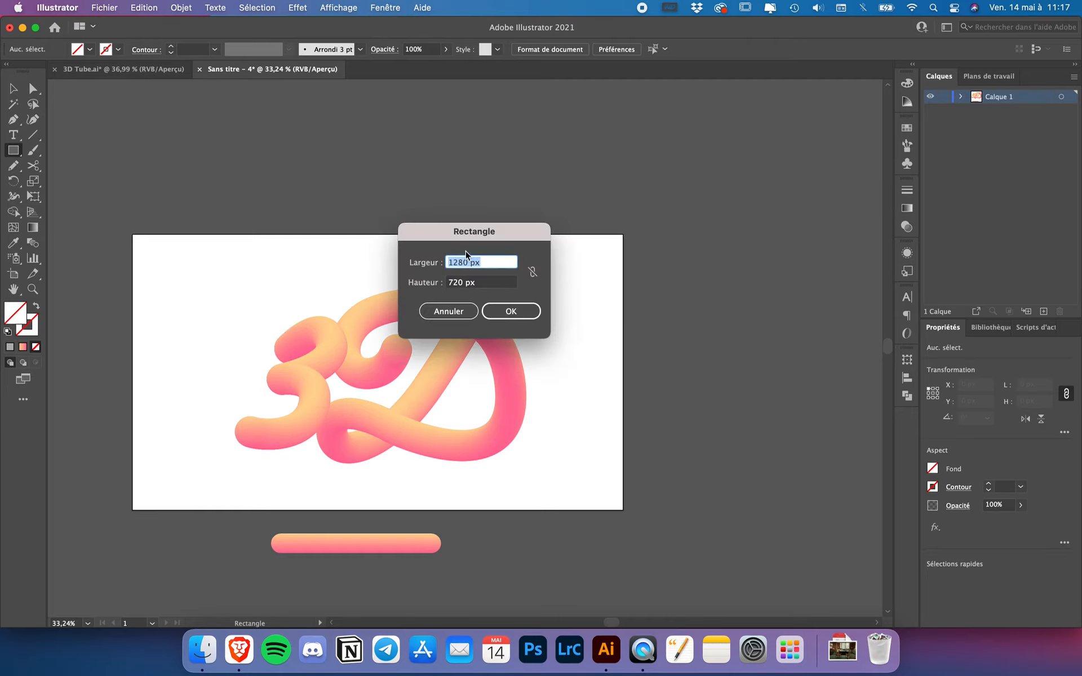
{"action": "left_click", "coordinate": [495, 309]}
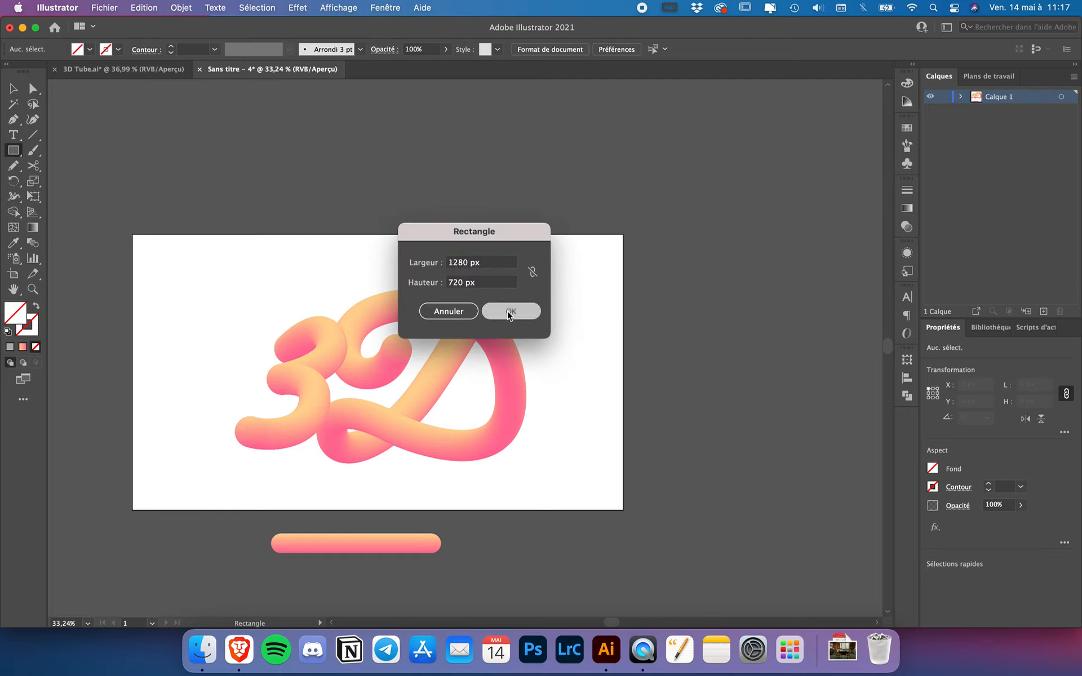
- Fill the new rectangle with the blue colour #6675E9
{"action": "left_click", "coordinate": [90, 50]}
{"action": "left_click", "coordinate": [19, 314]}
{"action": "double_click", "coordinate": [20, 314]}
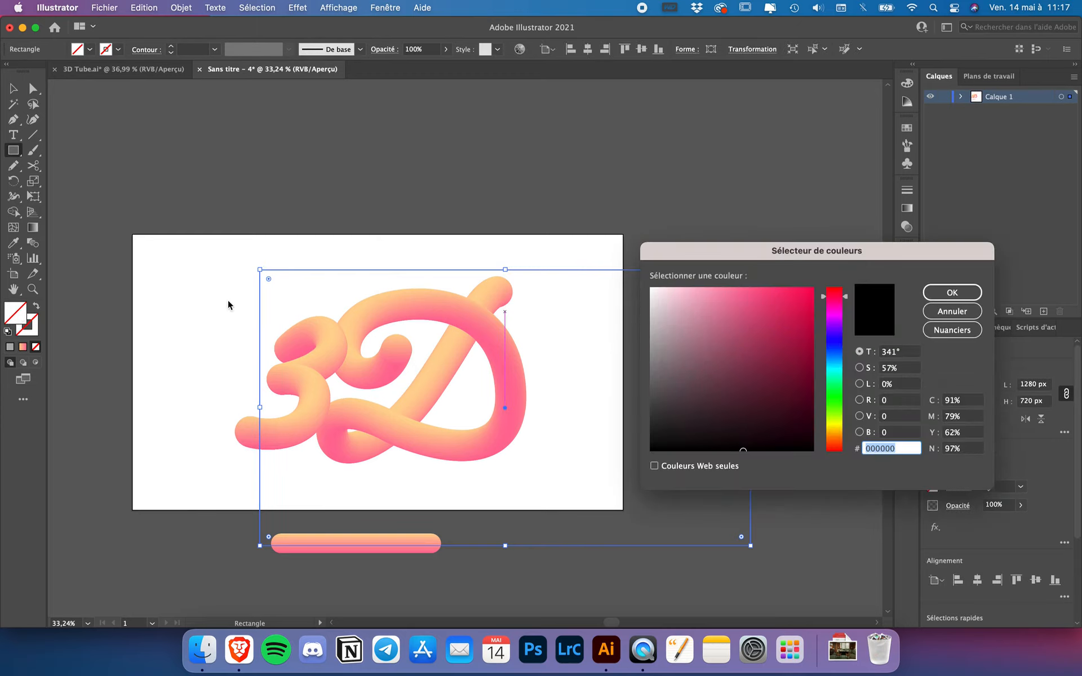
{"action": "type", "text": "6675E9"}
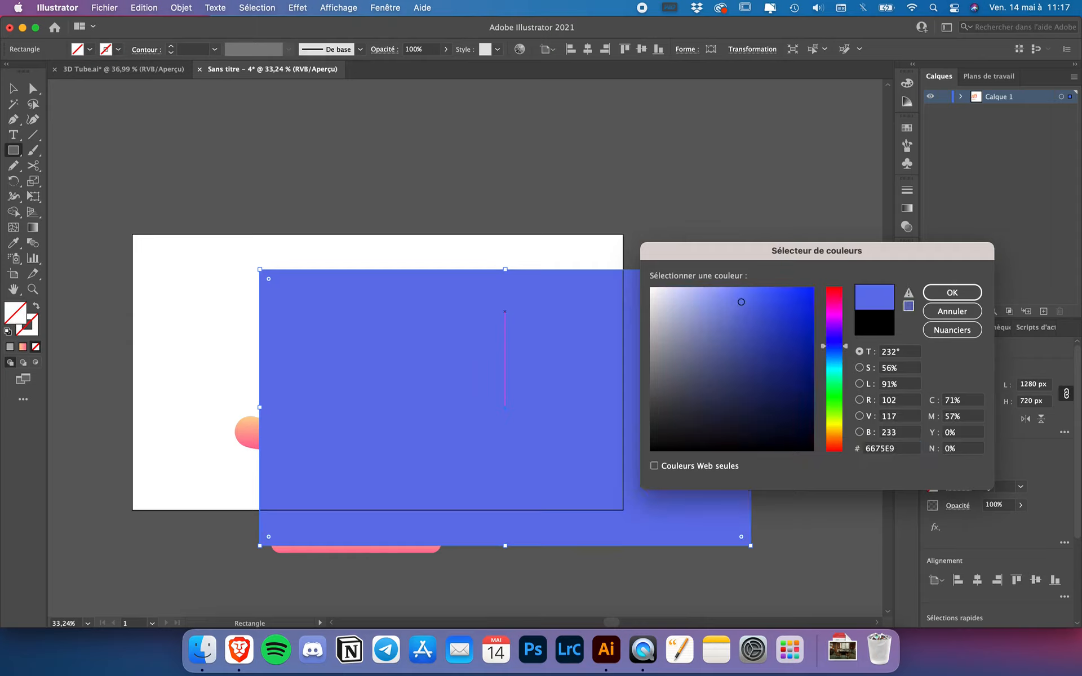
{"action": "key", "text": "Return"}
- Save the background rectangle's blue fill colour as a new swatch
{"action": "left_click", "coordinate": [90, 50]}
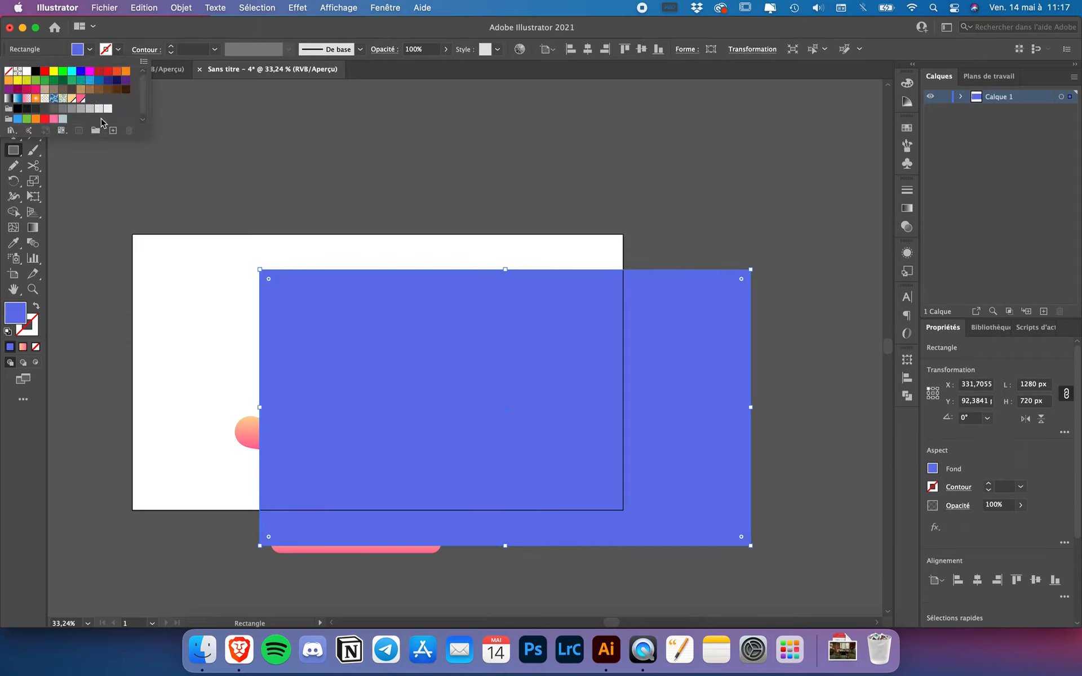
{"action": "left_click", "coordinate": [113, 130]}
{"action": "key", "text": "Return"}
- Change the rectangle's fill to the purple #7B4CB1 and save that colour as a new swatch
{"action": "left_click", "coordinate": [17, 321]}
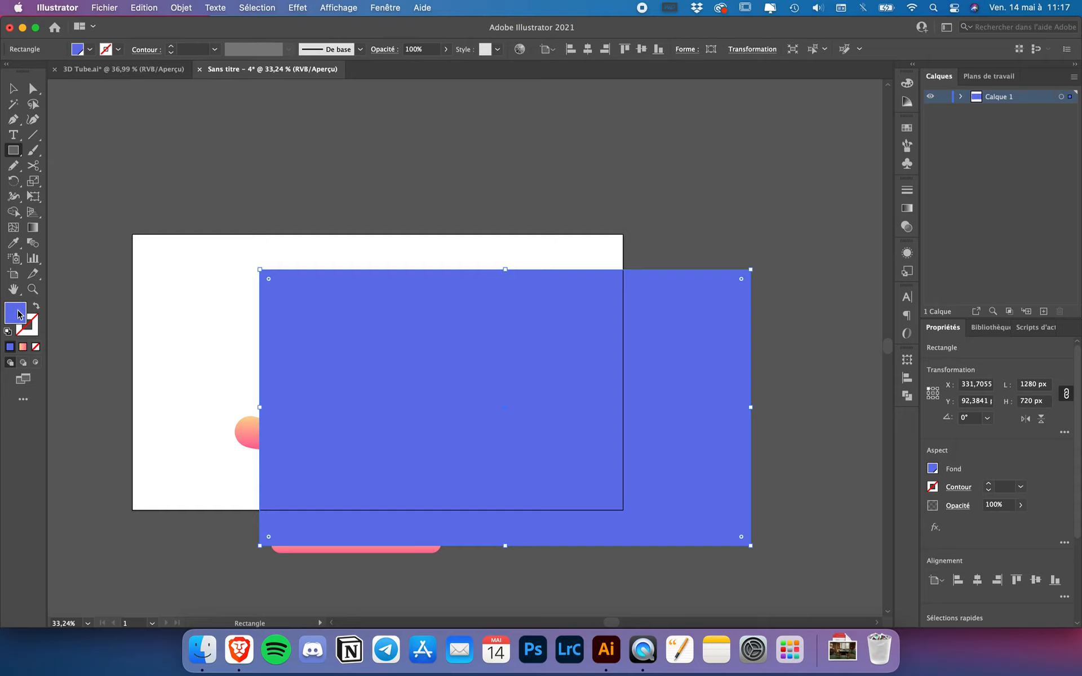
{"action": "double_click", "coordinate": [20, 313]}
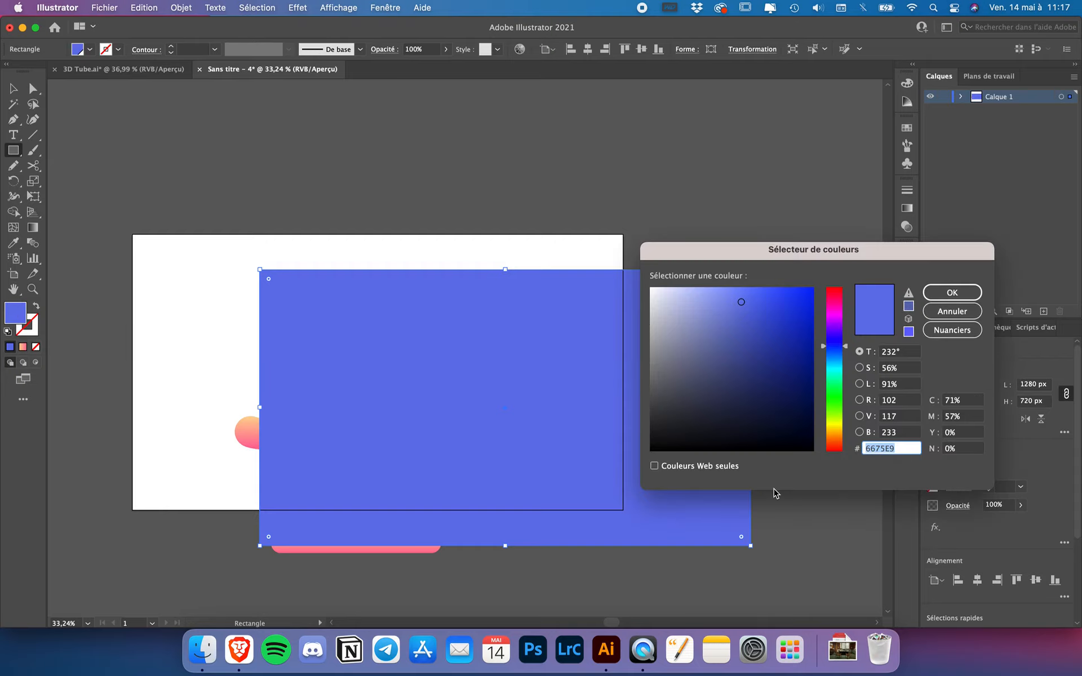
{"action": "type", "text": "7B4CB1"}
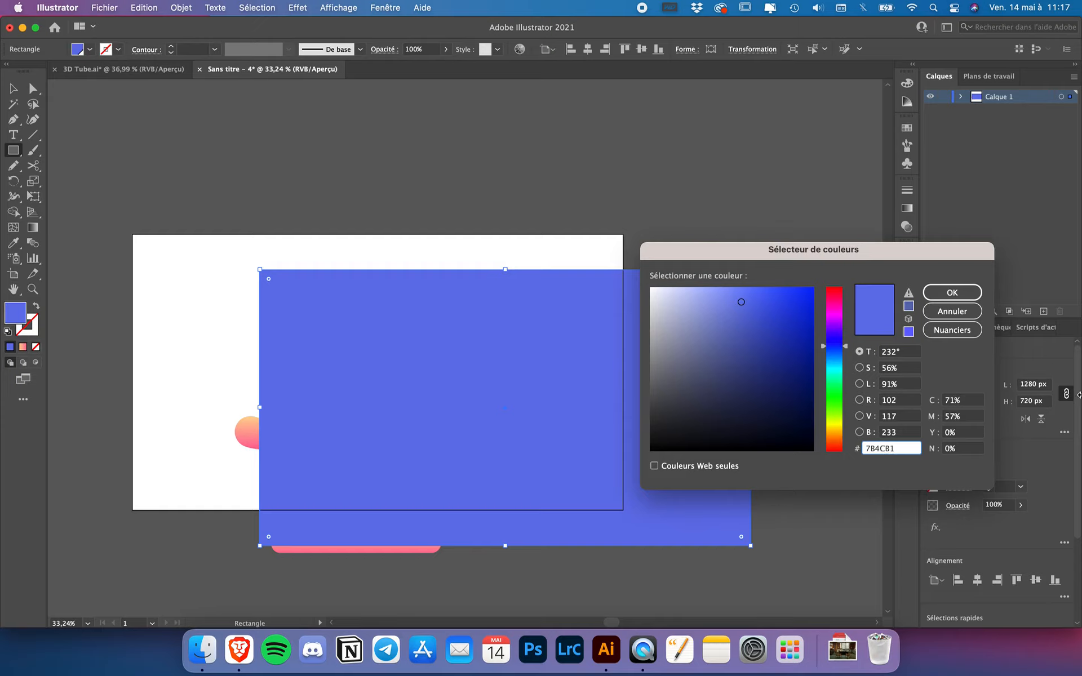
{"action": "left_click", "coordinate": [933, 292]}
{"action": "left_click", "coordinate": [90, 50]}
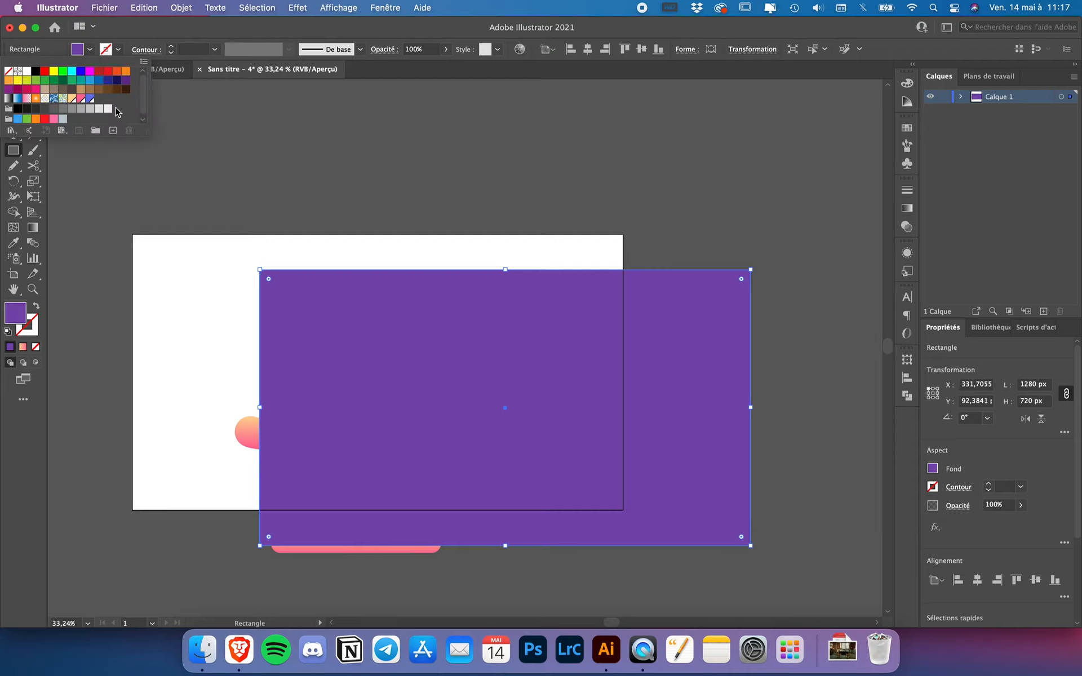
{"action": "left_click", "coordinate": [113, 130]}
{"action": "left_click", "coordinate": [549, 382]}
{"action": "left_click", "coordinate": [155, 32]}
- Move the rectangle to X 0 px, Y 0 px so it covers the artboard, and send it to the back
{"action": "key", "text": "v"}
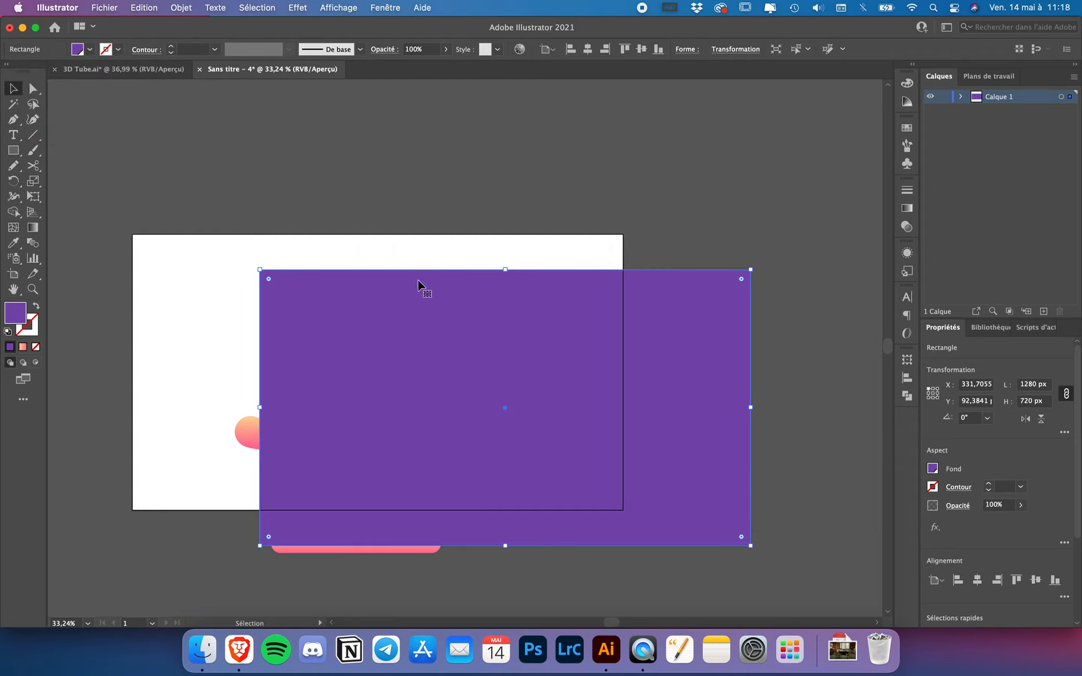
{"action": "left_click_drag", "start_coordinate": [438, 325], "coordinate": [314, 296]}
{"action": "scroll", "coordinate": [309, 290], "scroll_direction": "left", "scroll_amount": 2}
{"action": "left_click", "coordinate": [175, 6]}
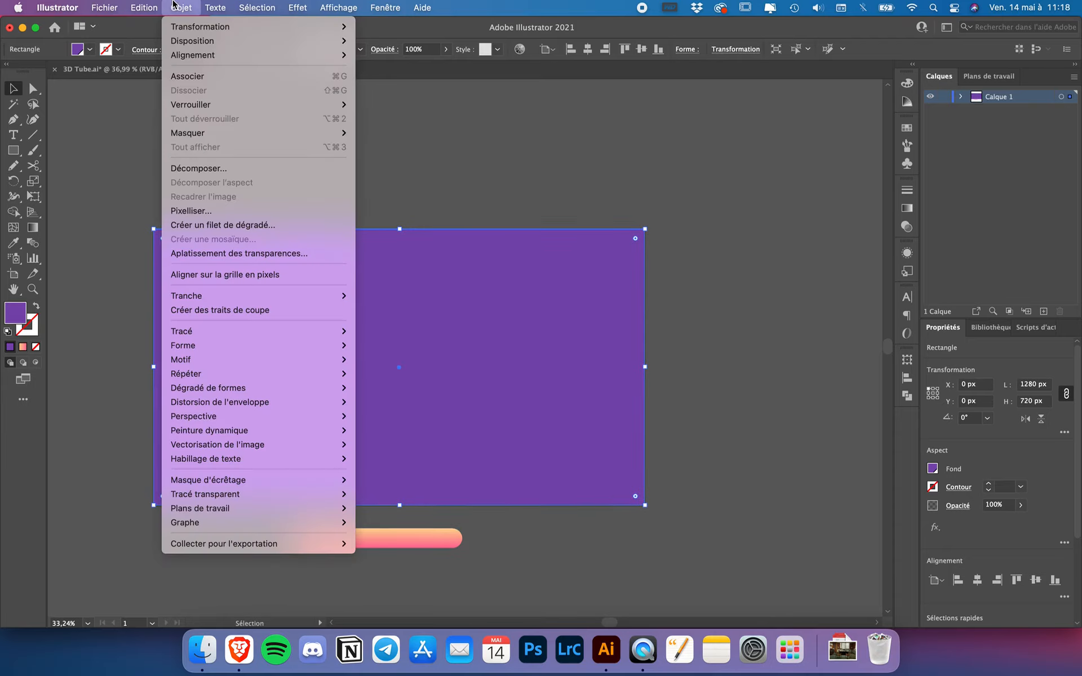
{"action": "mouse_move", "coordinate": [212, 45]}
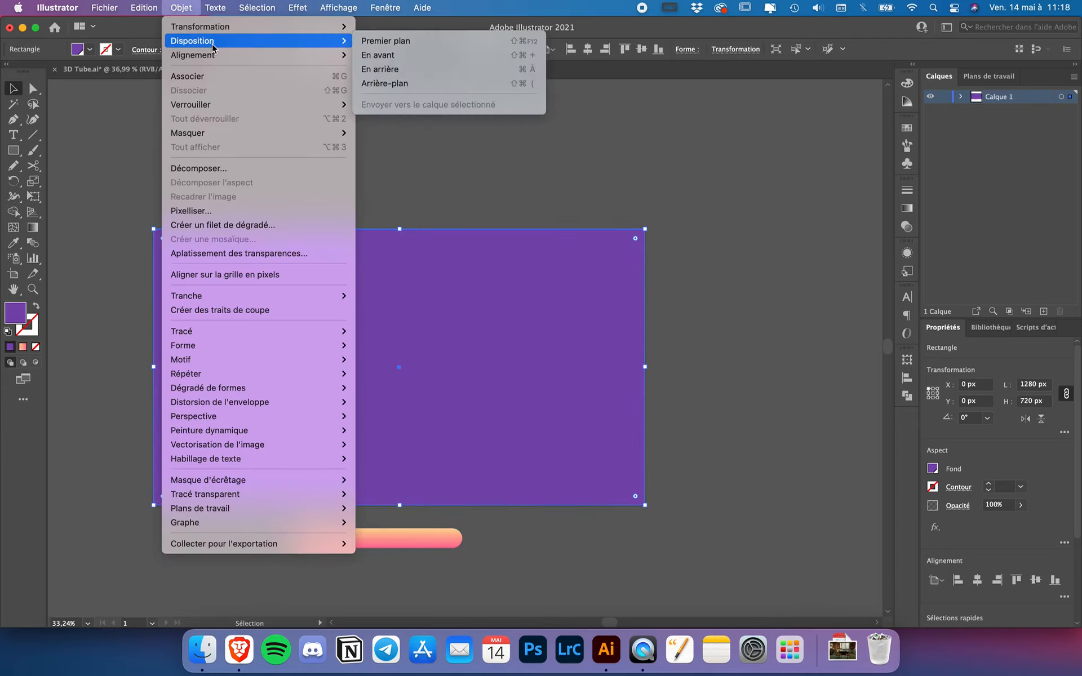
{"action": "left_click", "coordinate": [425, 84]}
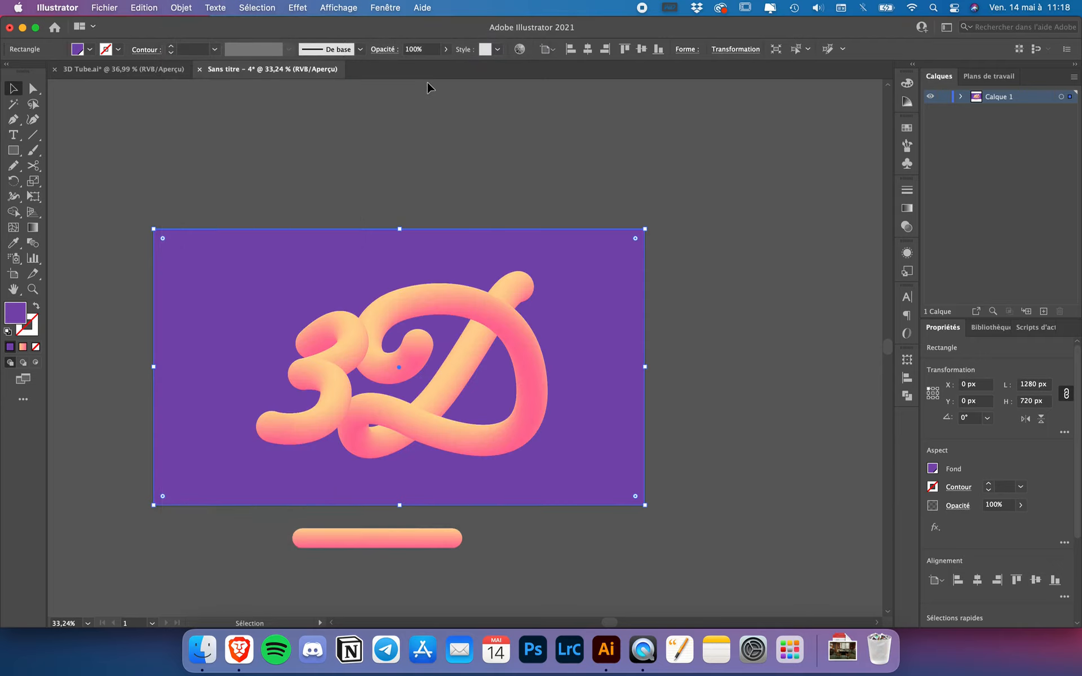
- Apply a linear gradient to the background rectangle, with the saved blue as its first stop and the saved purple as its last
{"action": "left_click", "coordinate": [907, 208]}
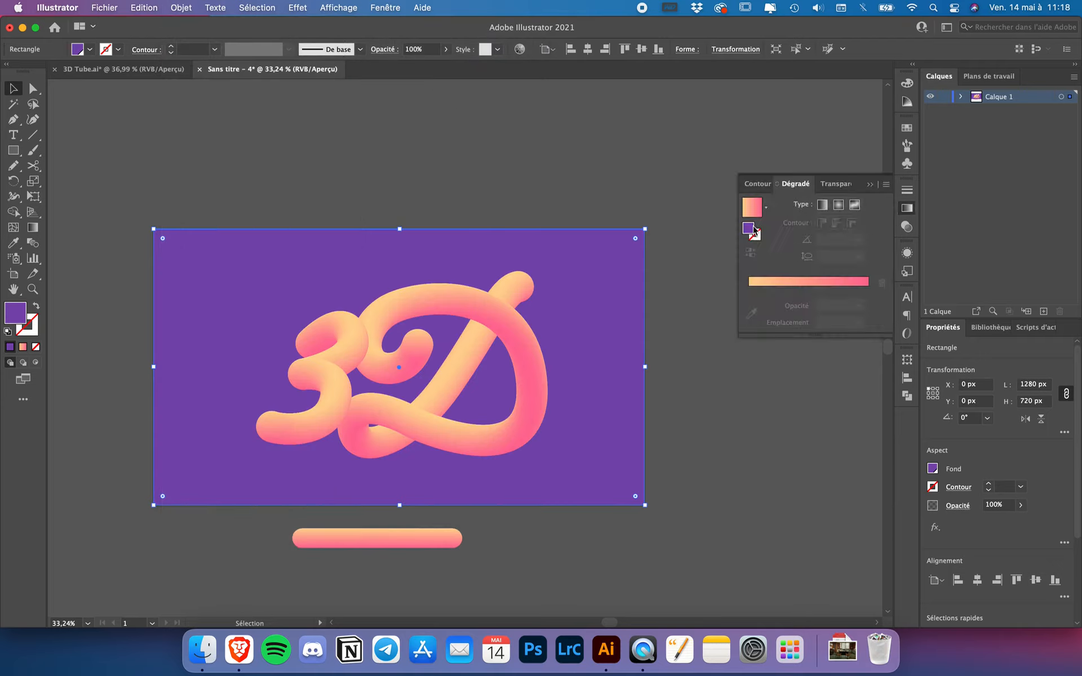
{"action": "left_click", "coordinate": [751, 207]}
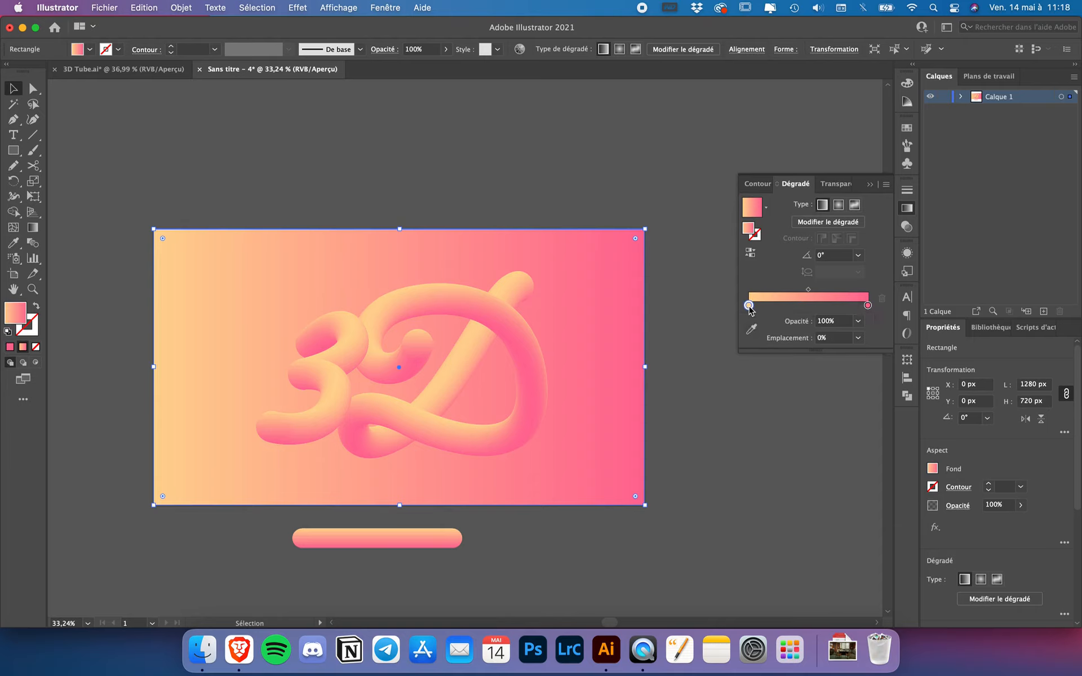
{"action": "double_click", "coordinate": [748, 305]}
{"action": "left_click", "coordinate": [792, 364]}
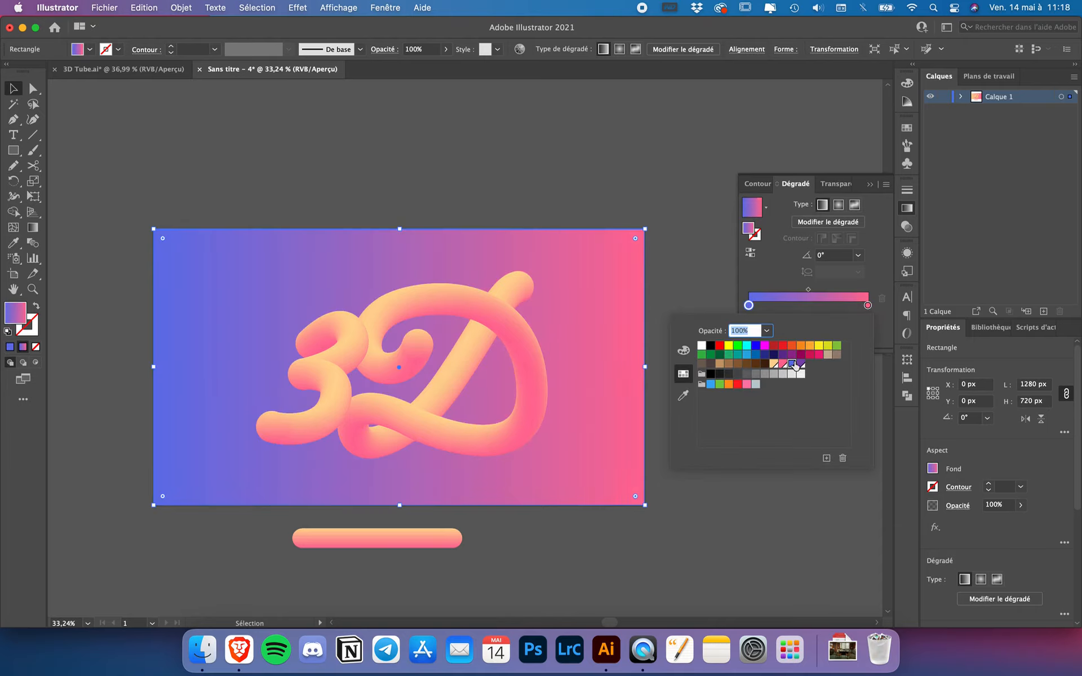
{"action": "double_click", "coordinate": [868, 305]}
{"action": "left_click", "coordinate": [800, 363]}
- Set the background gradient's angle to 45° and reverse its colours, leaving nothing selected
{"action": "left_click", "coordinate": [858, 259]}
{"action": "left_click", "coordinate": [858, 257]}
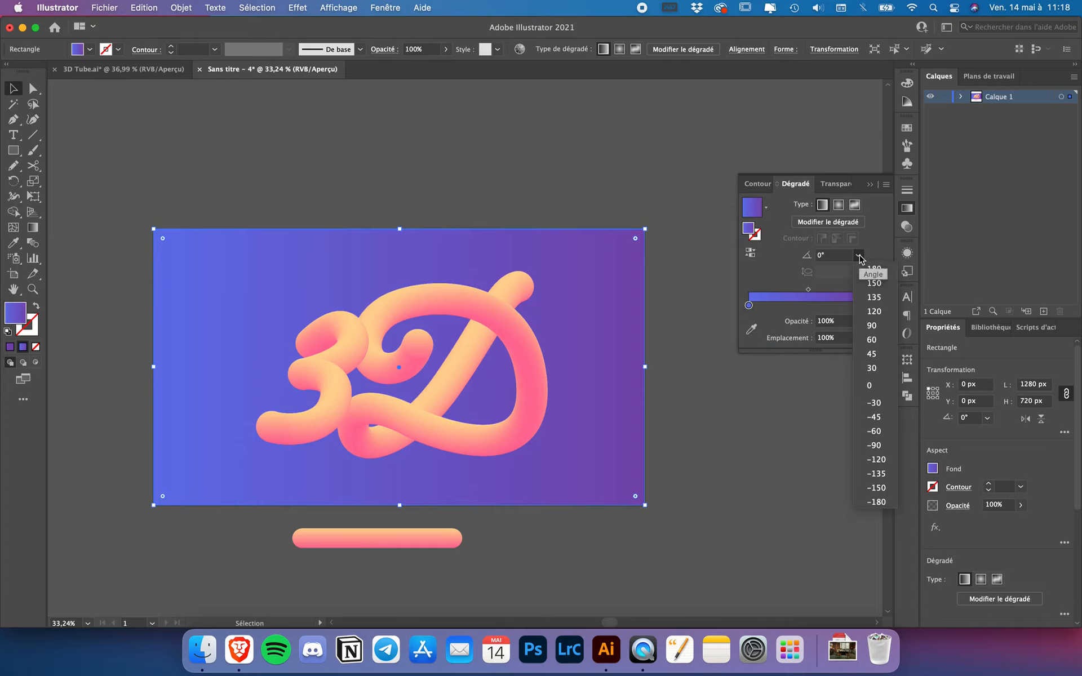
{"action": "left_click", "coordinate": [871, 354]}
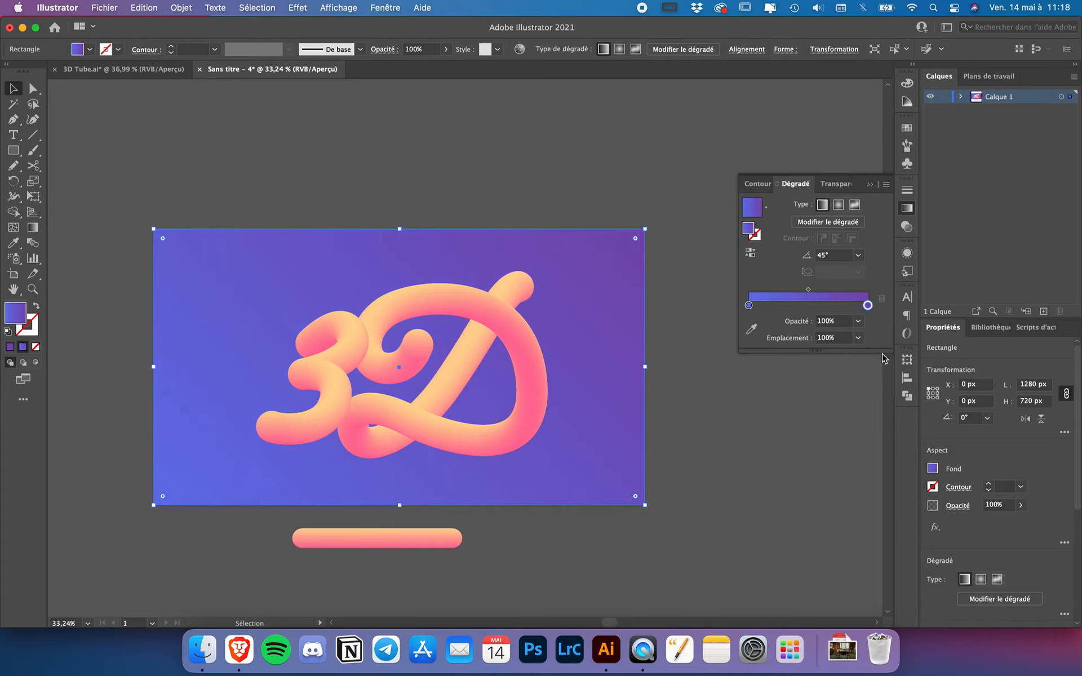
{"action": "left_click", "coordinate": [750, 253]}
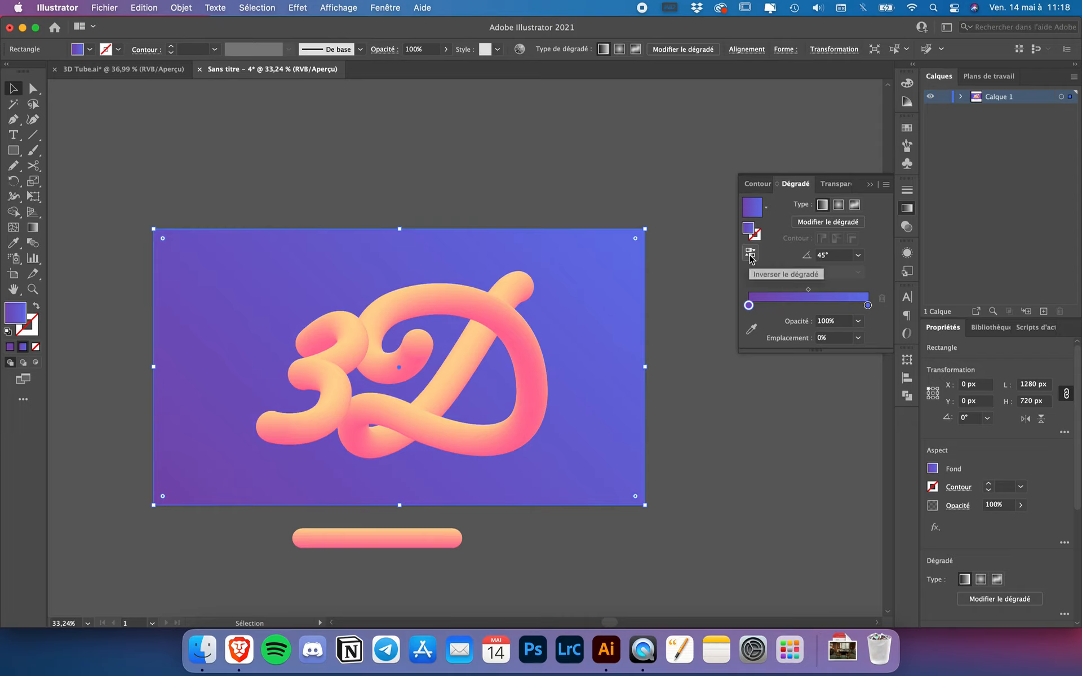
{"action": "left_click", "coordinate": [713, 424]}
{"action": "left_click", "coordinate": [804, 186]}
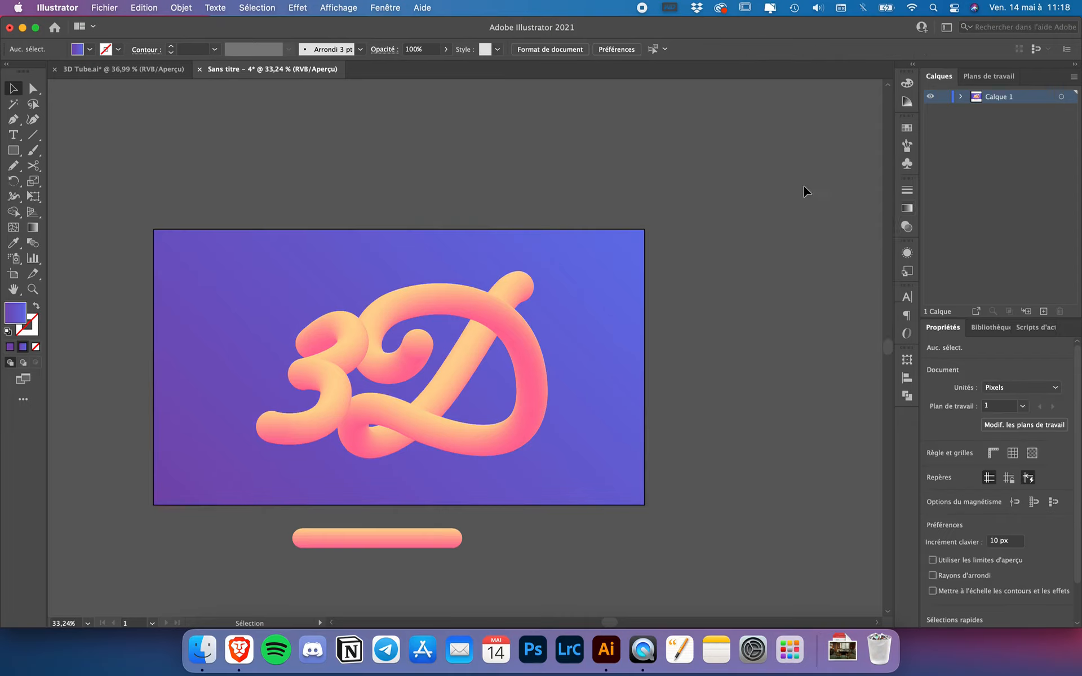
- Select the gradient background rectangle and lock it
{"action": "left_click", "coordinate": [271, 254]}
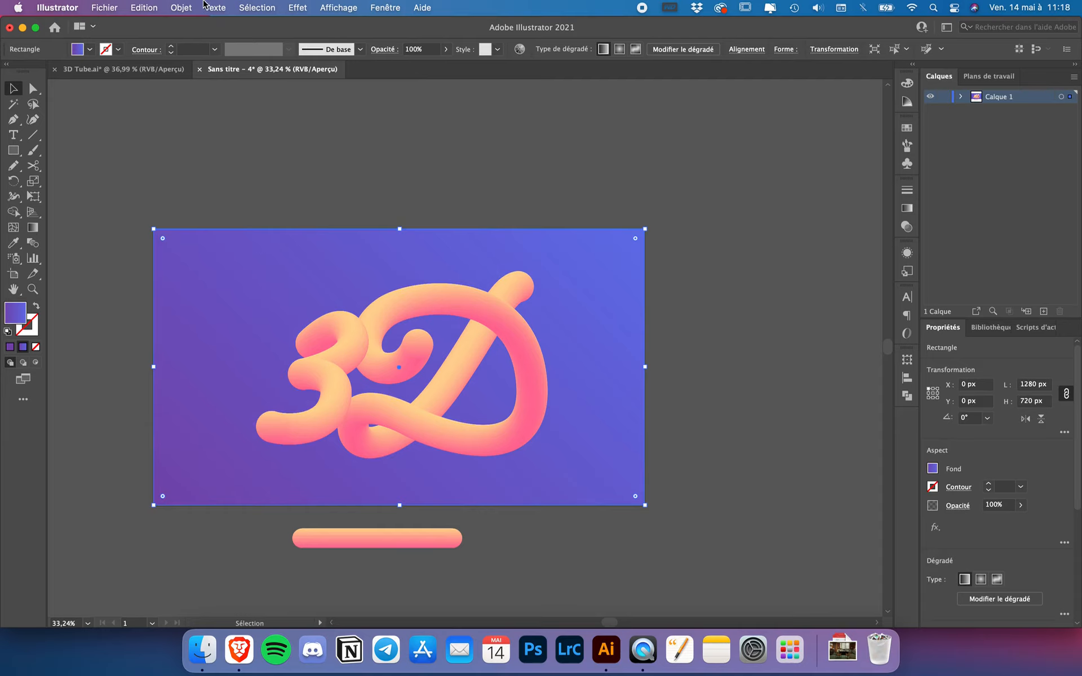
{"action": "left_click", "coordinate": [182, 7]}
{"action": "mouse_move", "coordinate": [205, 107]}
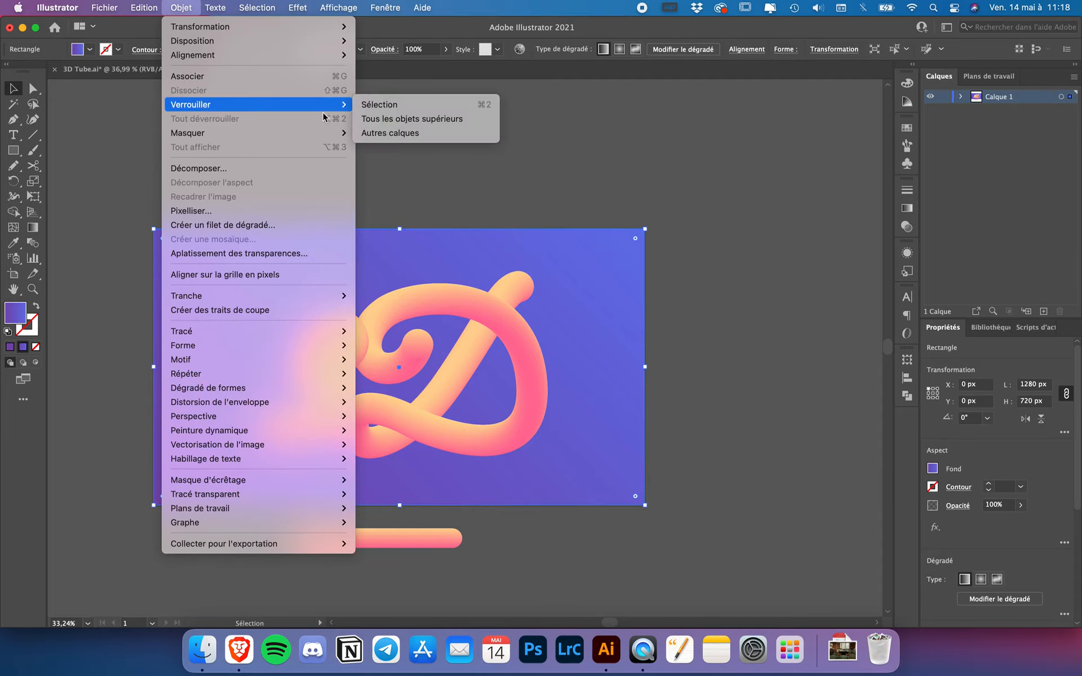
{"action": "left_click", "coordinate": [396, 105]}
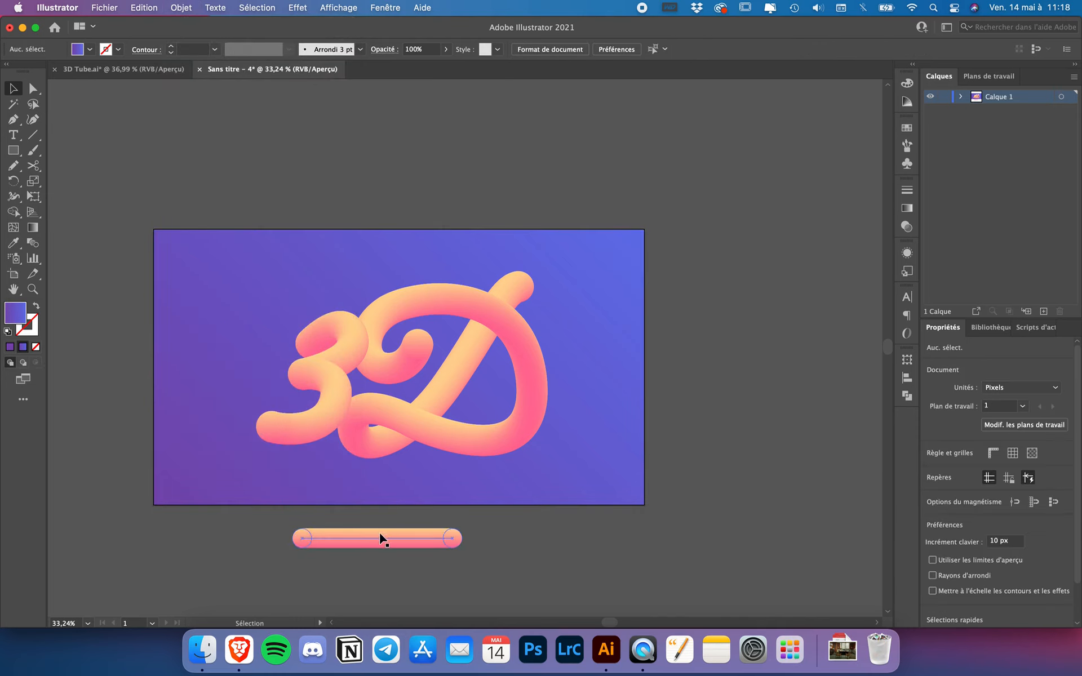
- Move the straight tube blend further below the artboard, to about X 439 px, Y 868 px, and deselect it
{"action": "left_click_drag", "start_coordinate": [380, 538], "coordinate": [409, 572]}
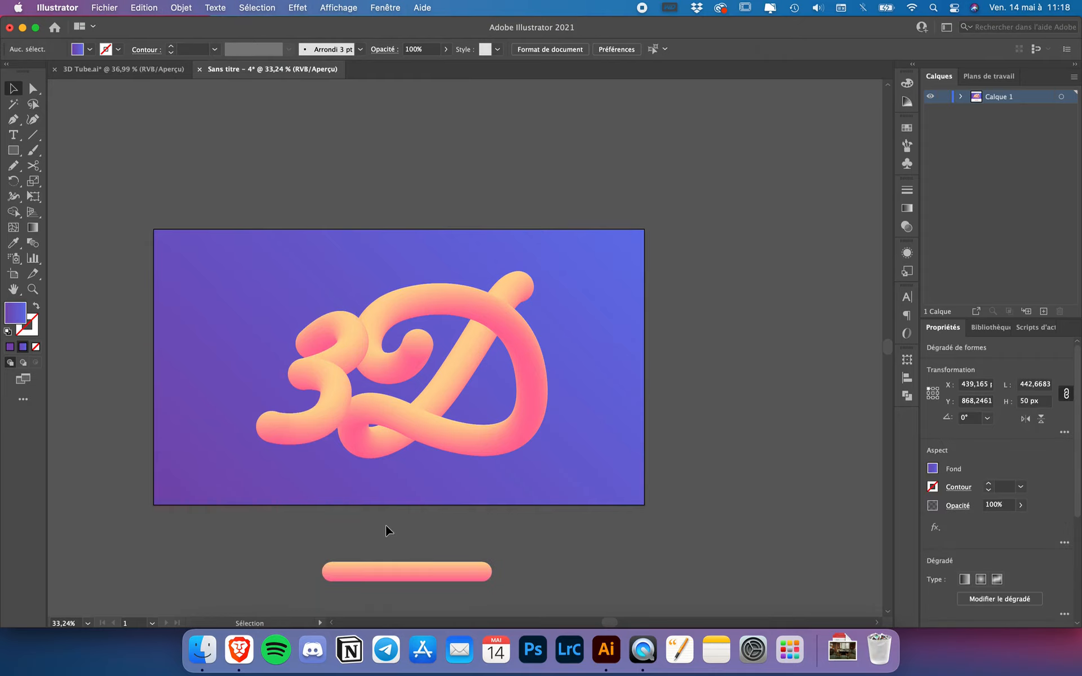
{"action": "left_click", "coordinate": [384, 524]}
{"action": "scroll", "coordinate": [384, 521], "scroll_direction": "down", "scroll_amount": 1}
{"action": "scroll", "coordinate": [384, 521], "scroll_direction": "up", "scroll_amount": 3}
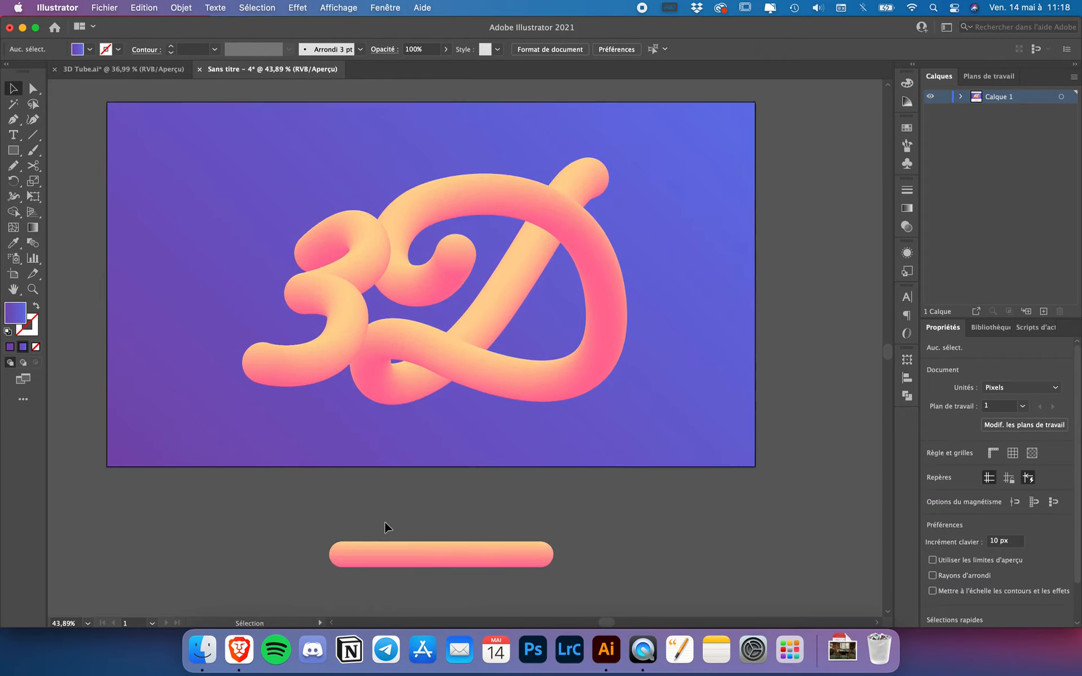
{"action": "scroll", "coordinate": [385, 522], "scroll_direction": "up", "scroll_amount": 1}
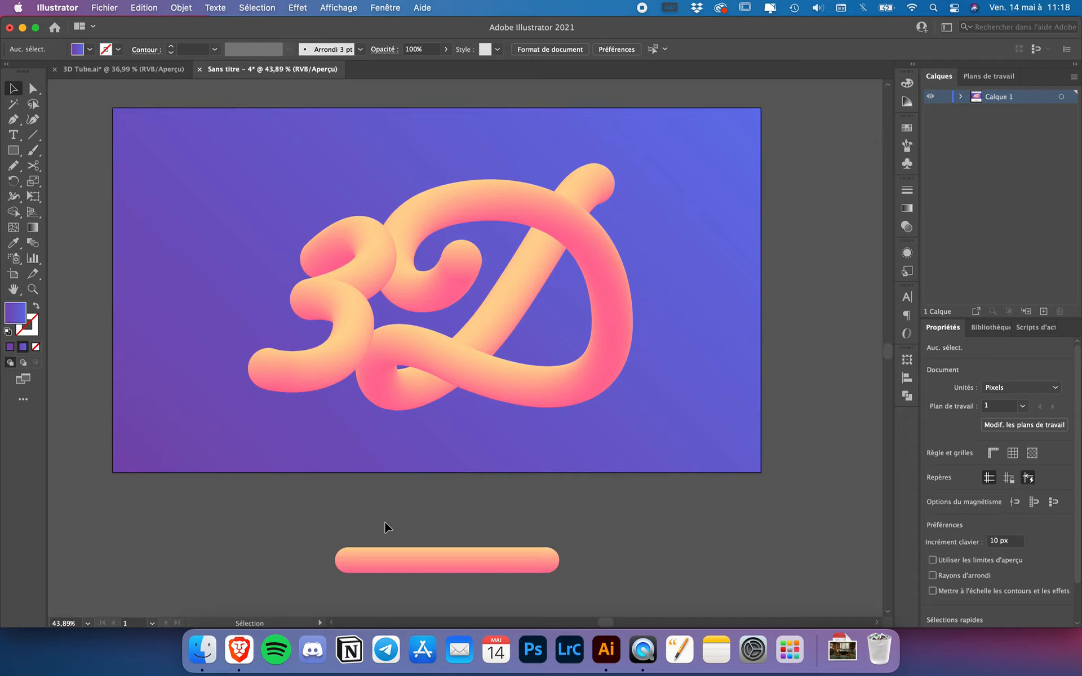
{"action": "scroll", "coordinate": [377, 532], "scroll_direction": "down", "scroll_amount": 2}
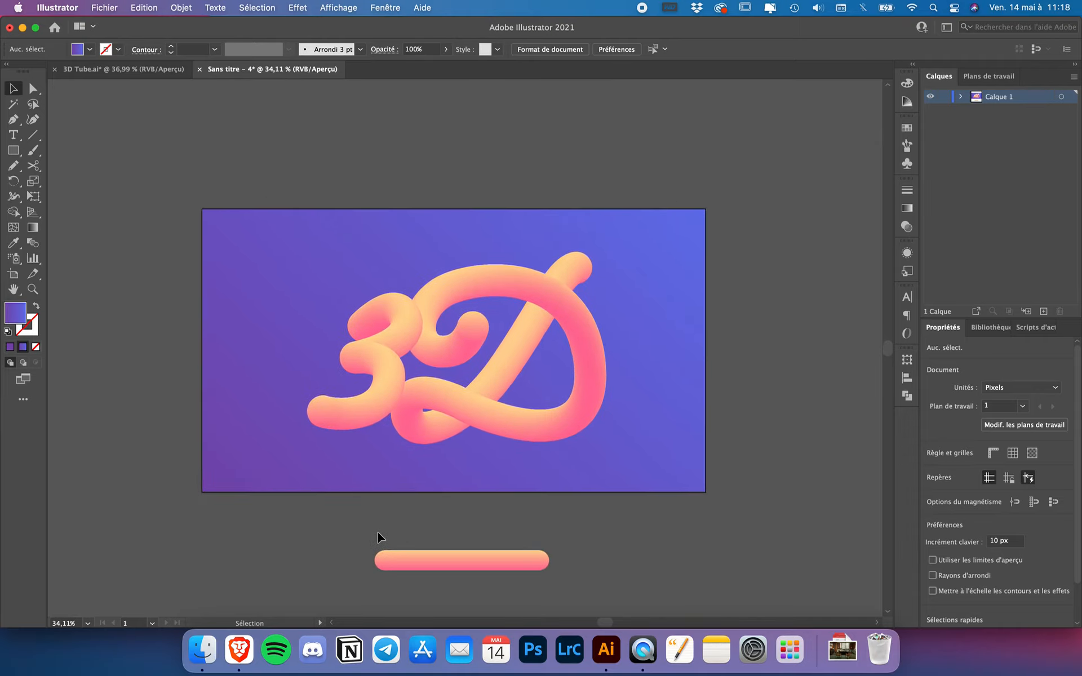